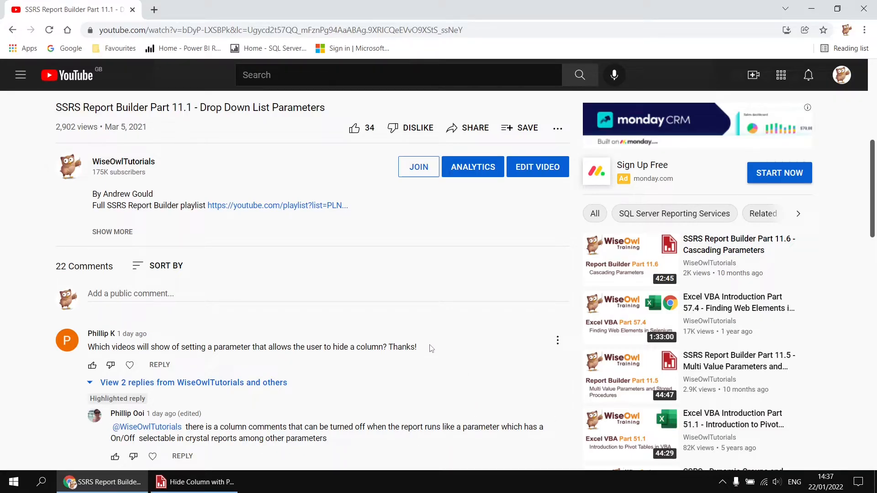
- Switch to the Hide Column with Parameter report in Report Builder and collapse the turquoise table's Release Date, Run Time, Money and Awards columns
left_click(215, 483)
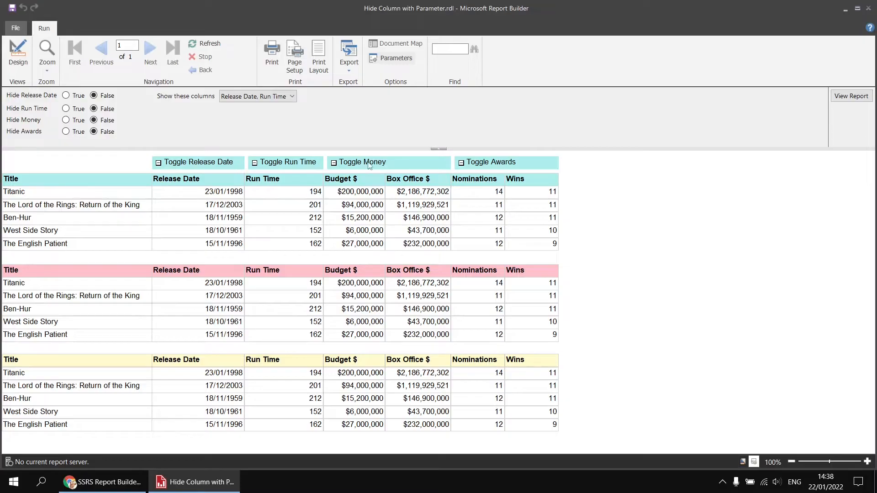
left_click(255, 163)
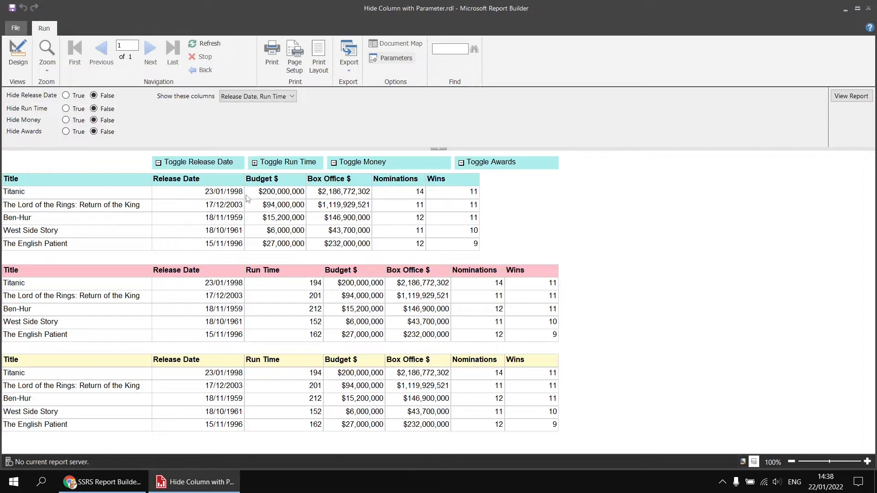
left_click(255, 164)
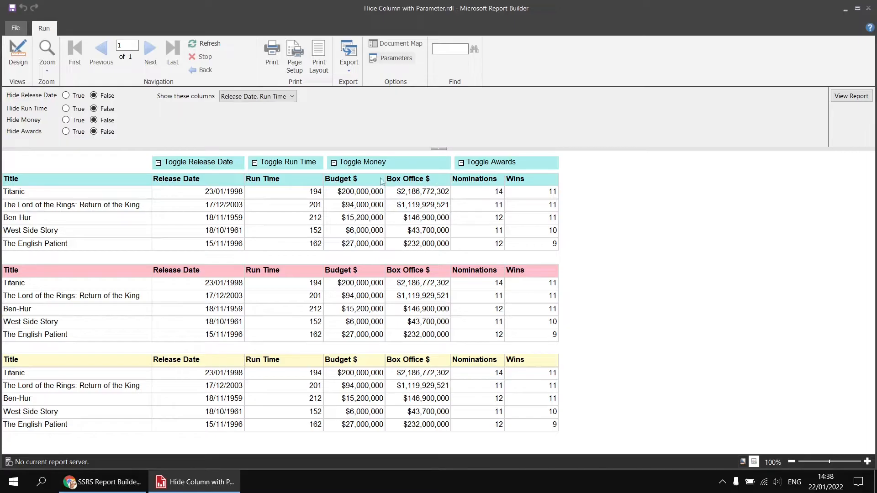
left_click(334, 163)
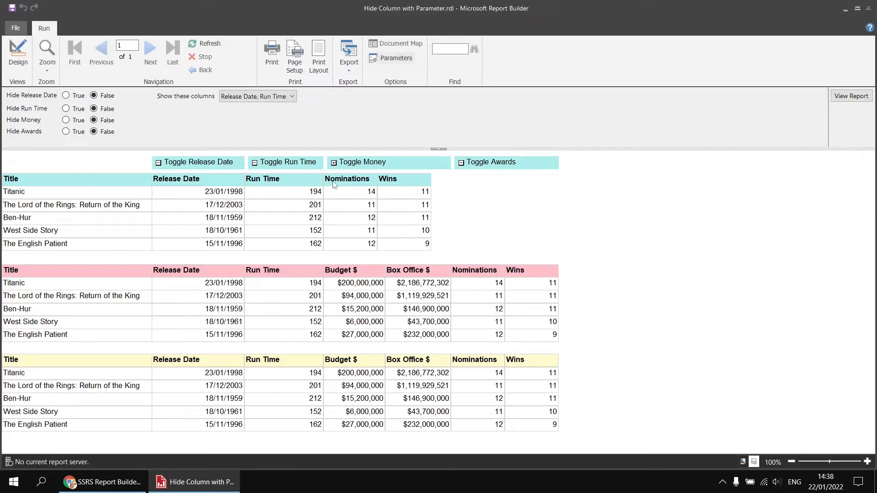
left_click(159, 163)
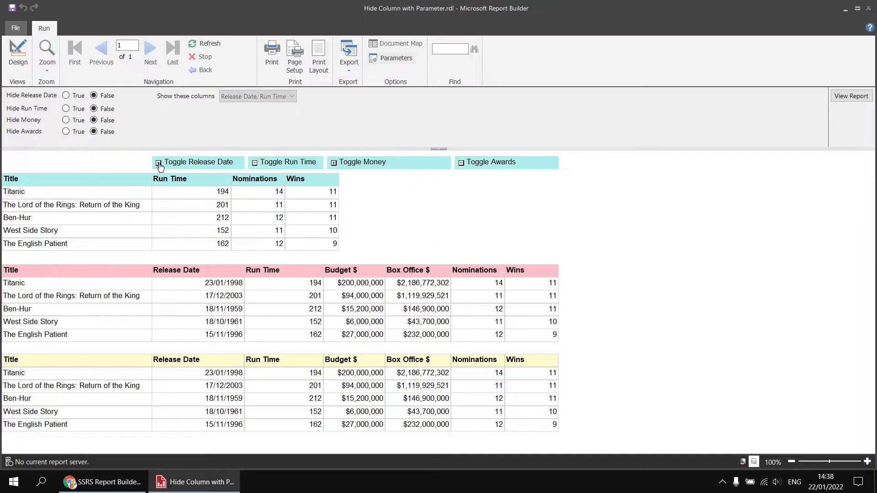
left_click(463, 164)
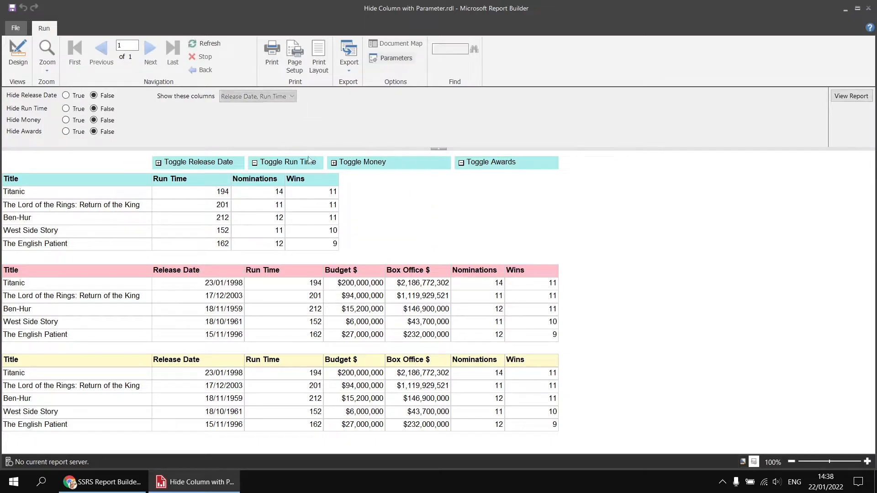
left_click(254, 163)
- Expand the Release Date, Run Time, Money and Awards columns of the turquoise table again
left_click(160, 164)
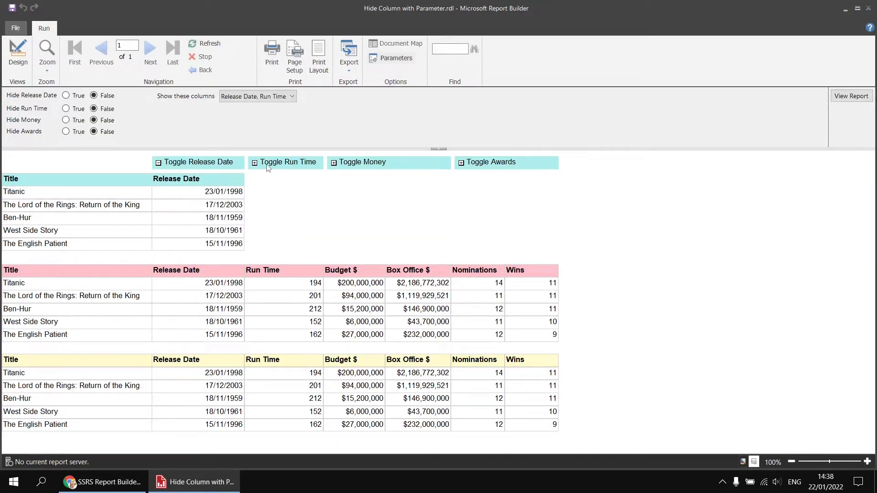
left_click(255, 163)
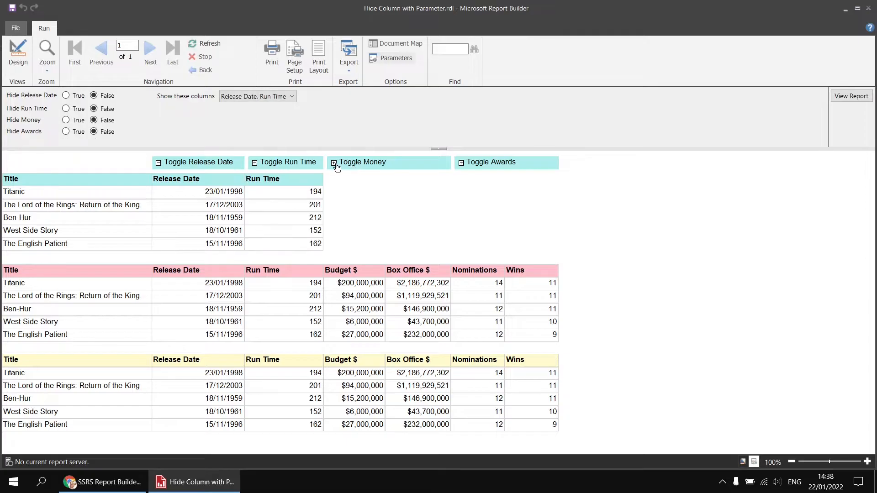
left_click(335, 164)
left_click(461, 163)
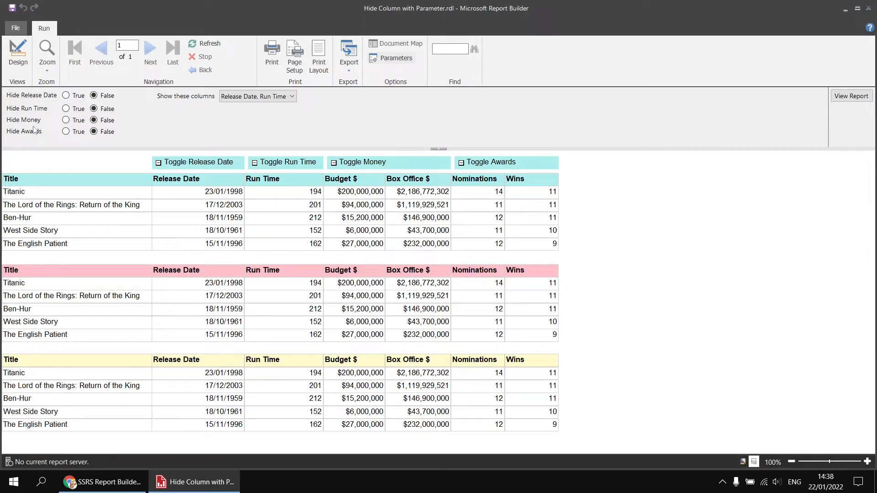
- View the report with the Hide Money and Hide Release Date parameters set to True
left_click(66, 120)
left_click(66, 95)
left_click(852, 97)
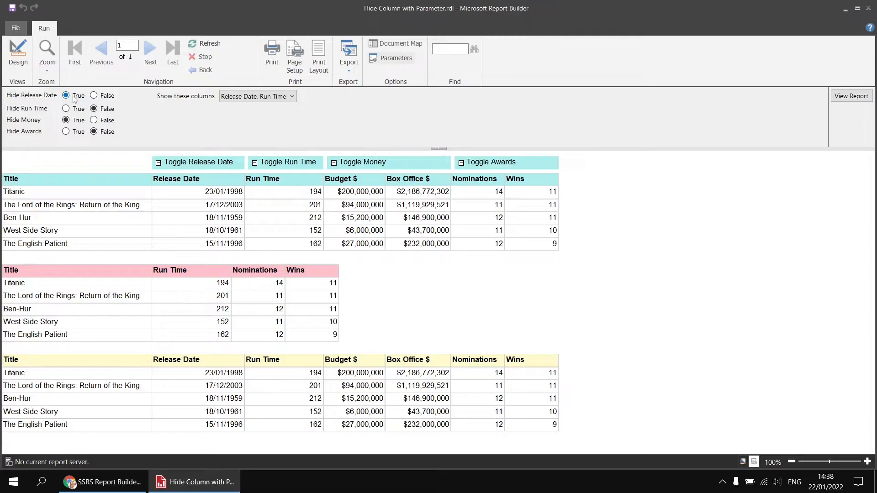
- Set the Hide Money and Hide Release Date parameters back to False and view the report again
left_click(97, 120)
left_click(101, 95)
left_click(851, 96)
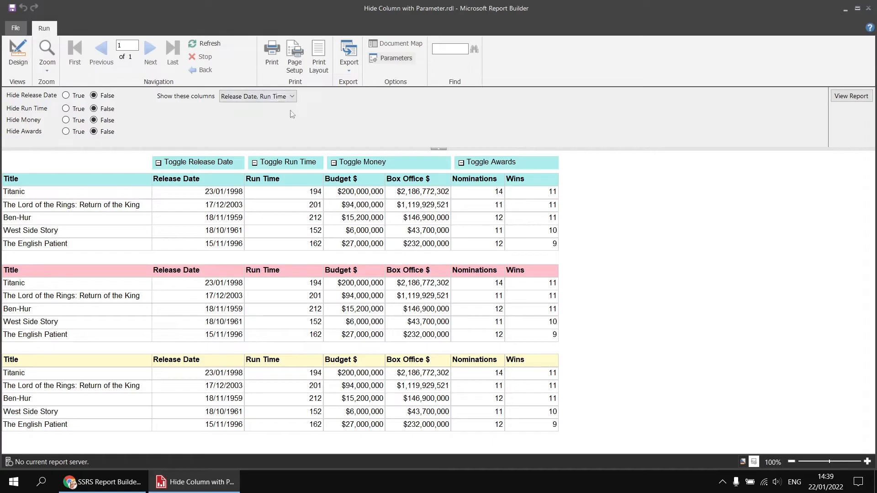
- Choose only Release Date and Money in the Show these columns parameter and view the report
left_click(292, 97)
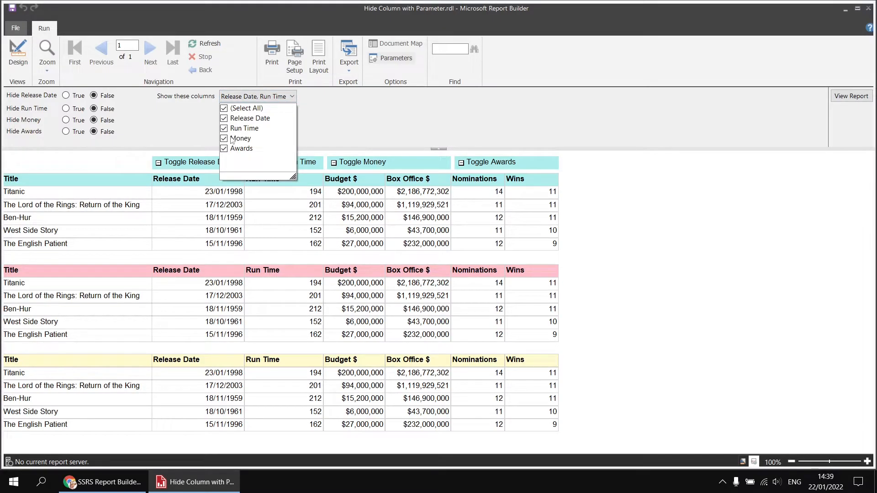
left_click(225, 108)
left_click(225, 118)
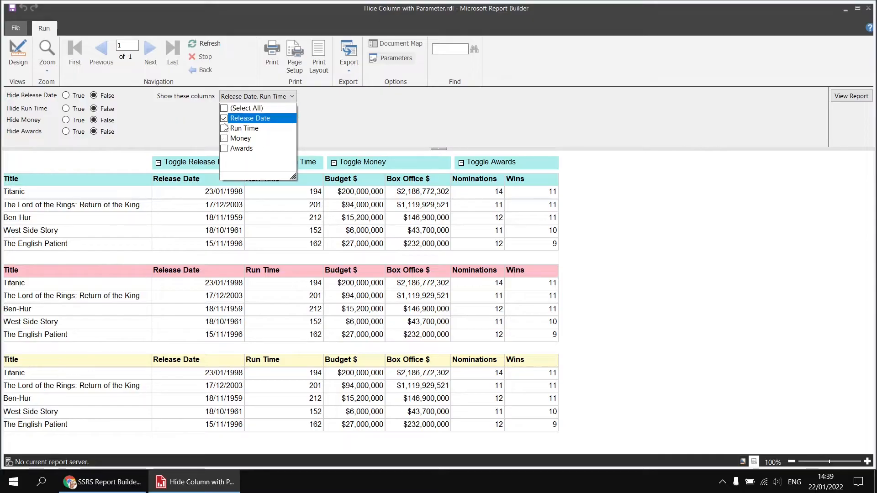
left_click(225, 138)
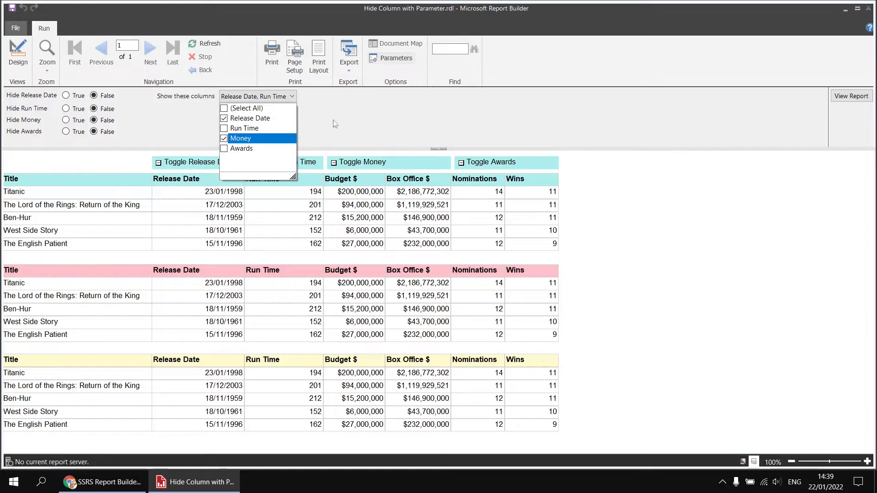
left_click(851, 96)
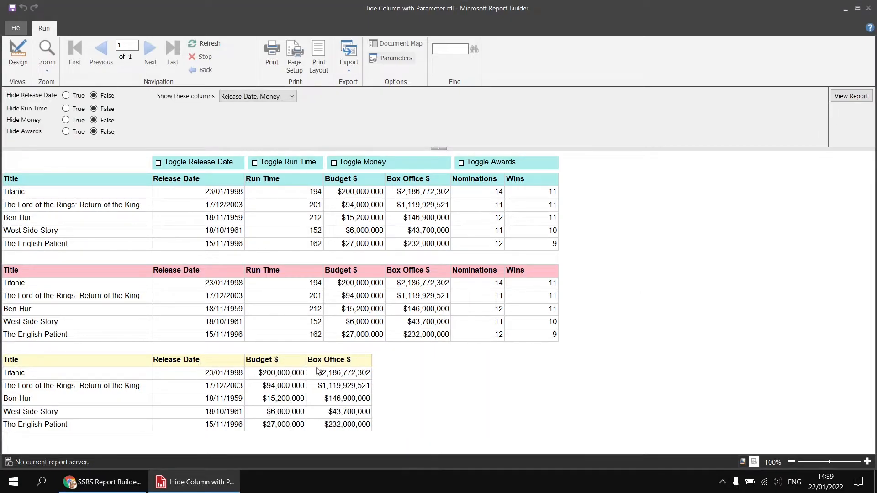
- Reselect all columns in the Show these columns parameter and view the report
left_click(292, 96)
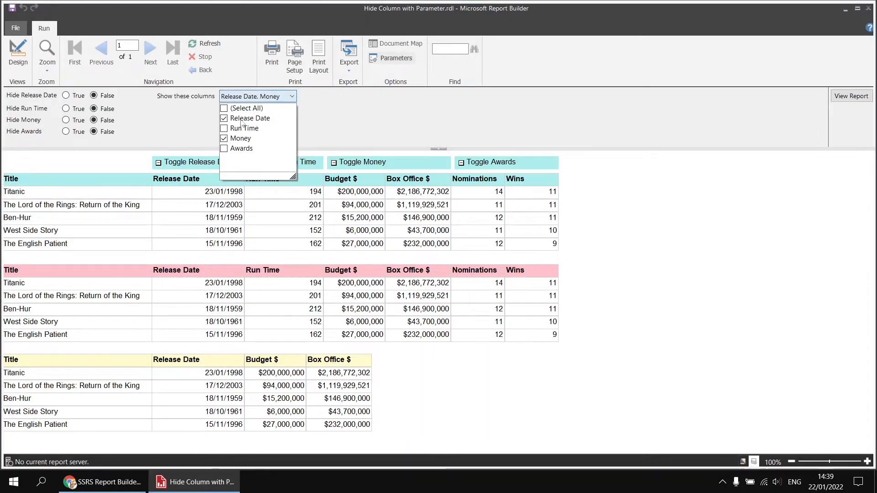
left_click(224, 108)
left_click(849, 97)
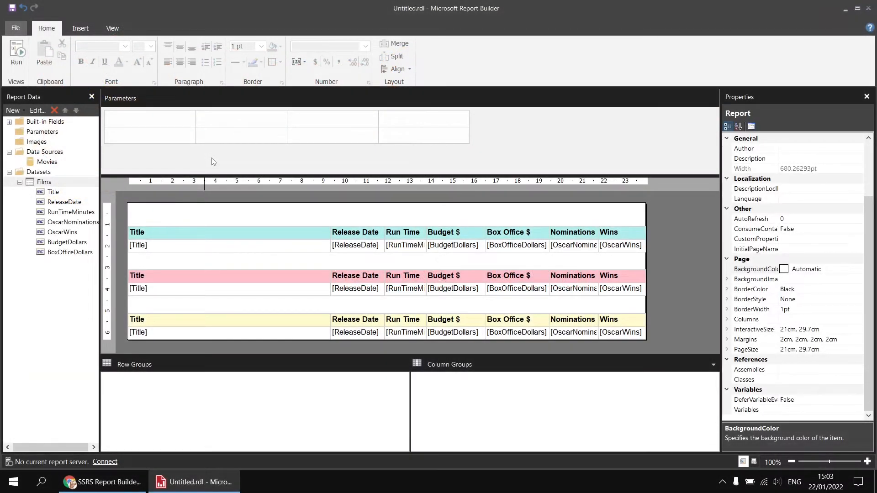
- Review the Films dataset's query in its properties, and preview the untitled report before returning to its design
right_click(59, 183)
left_click(99, 233)
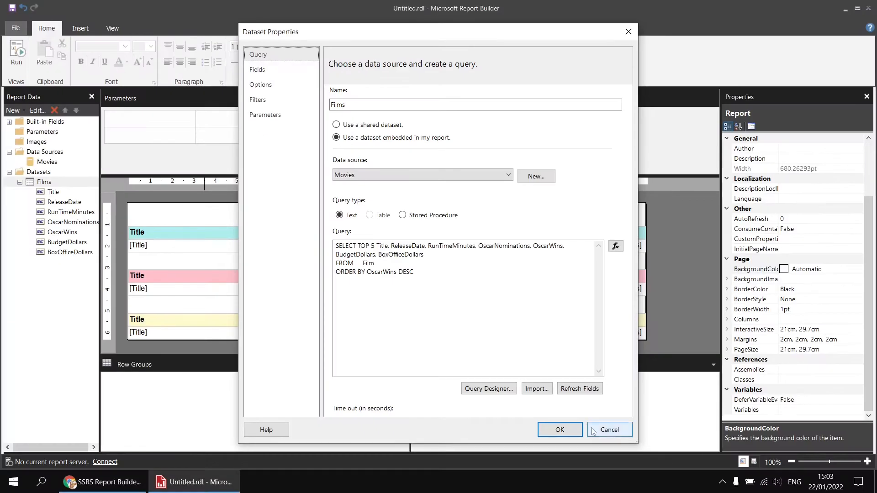
left_click(559, 431)
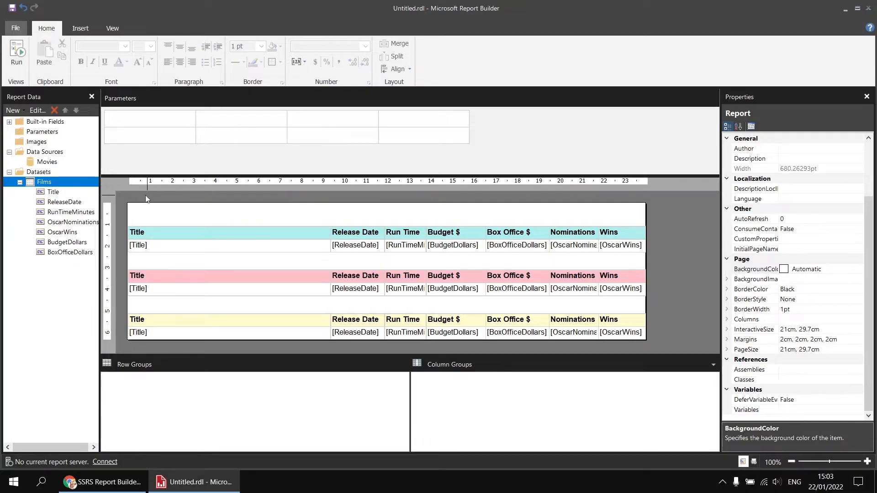
left_click(18, 60)
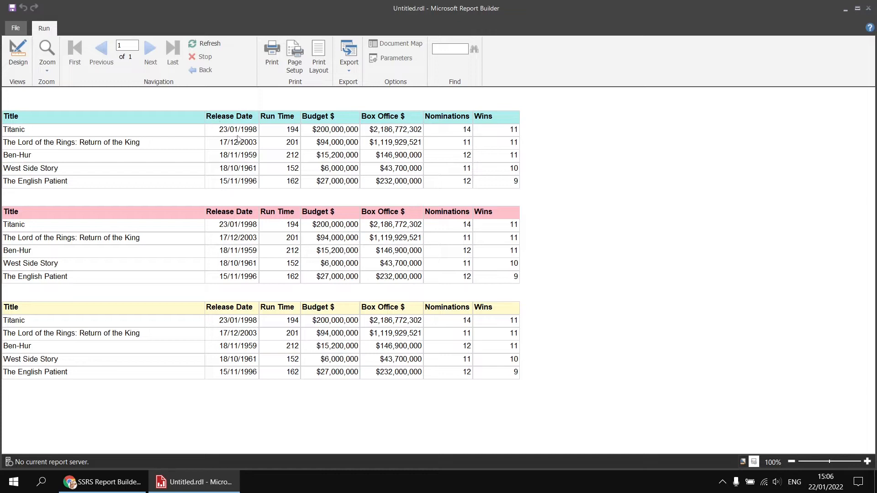
left_click(18, 54)
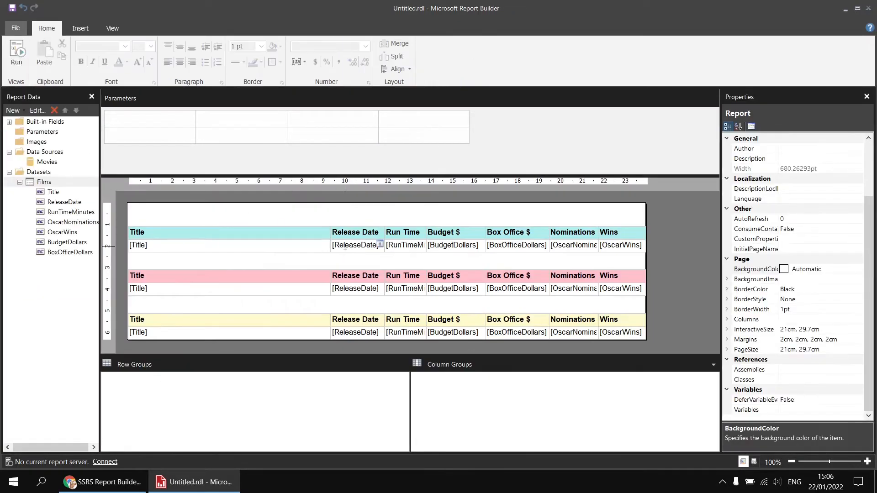
- Set the Hidden property of the turquoise table's Release Date column to True, preview the report and return to the design
left_click(348, 235)
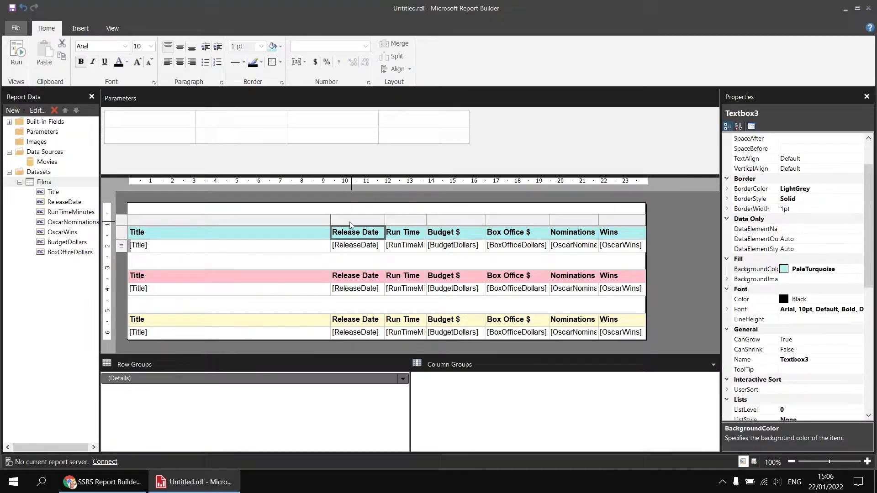
left_click(313, 236)
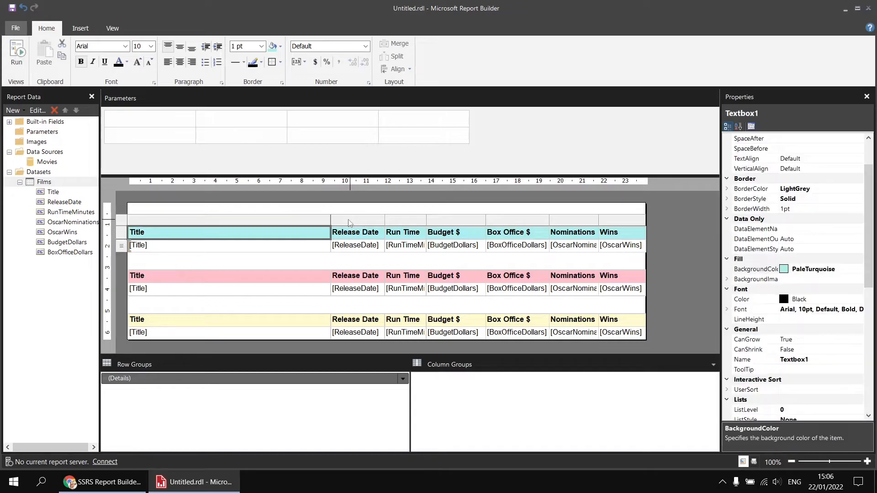
left_click(356, 224)
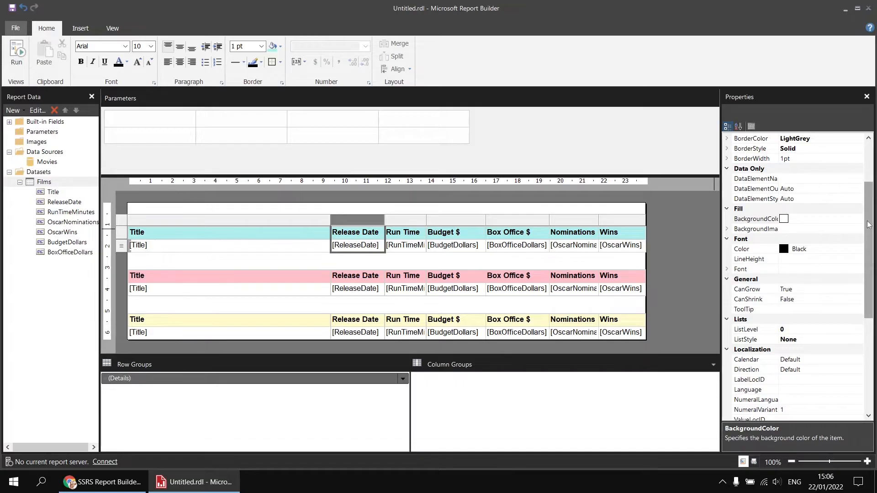
left_click_drag(868, 224, 868, 316)
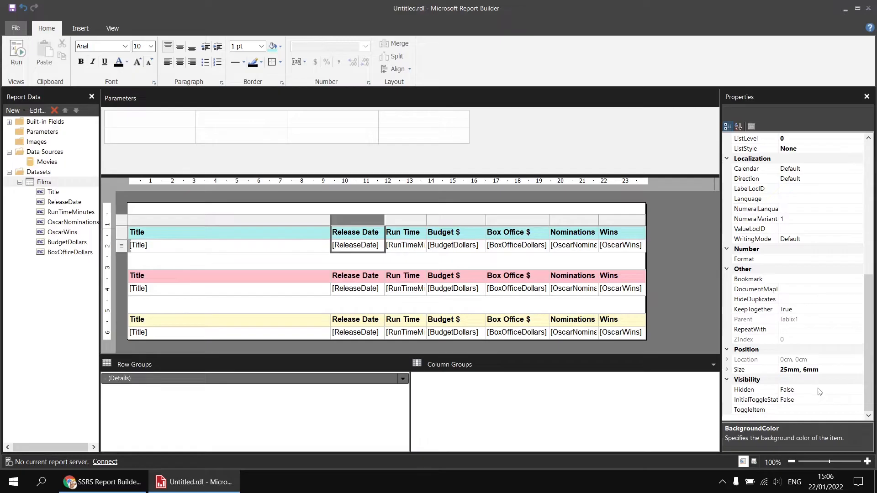
left_click(776, 396)
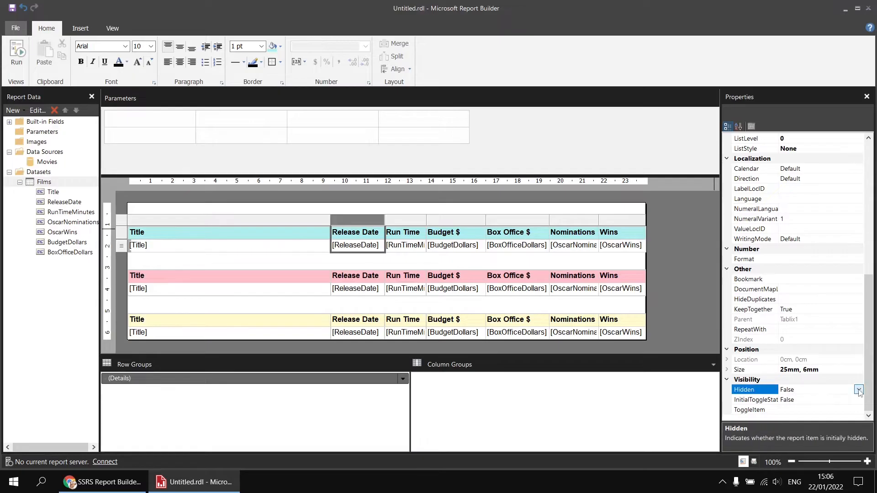
left_click(859, 390)
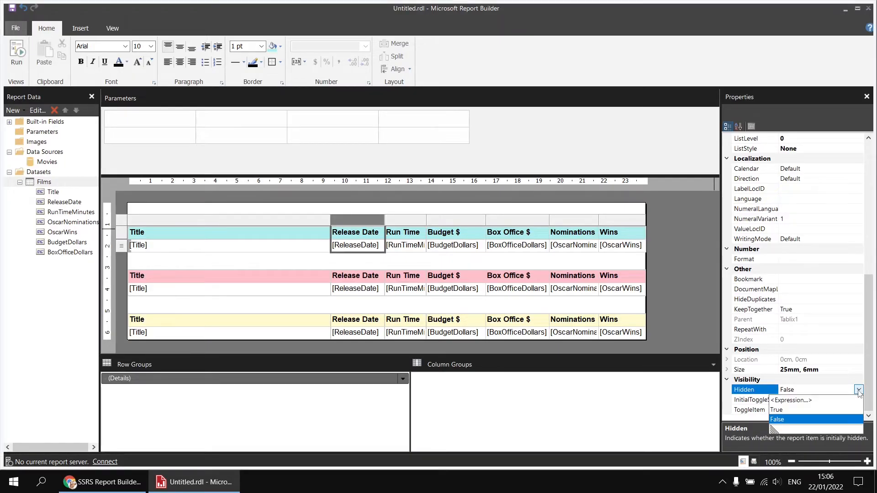
left_click(777, 410)
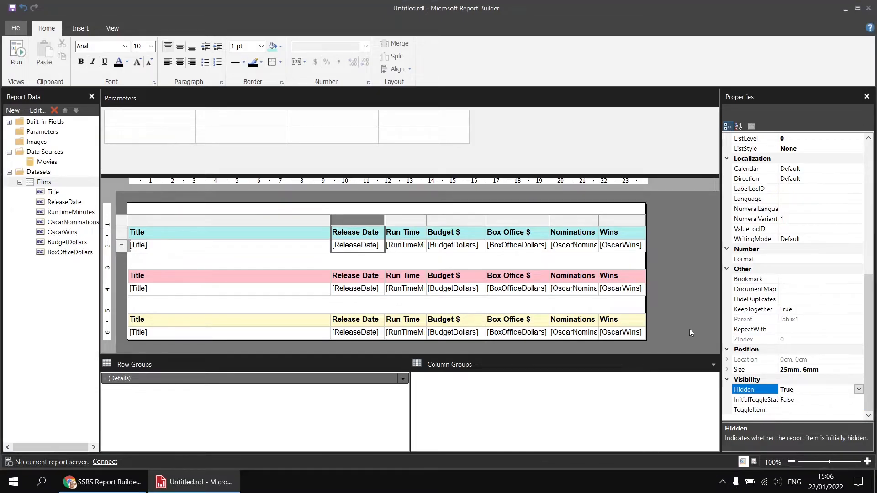
left_click(18, 54)
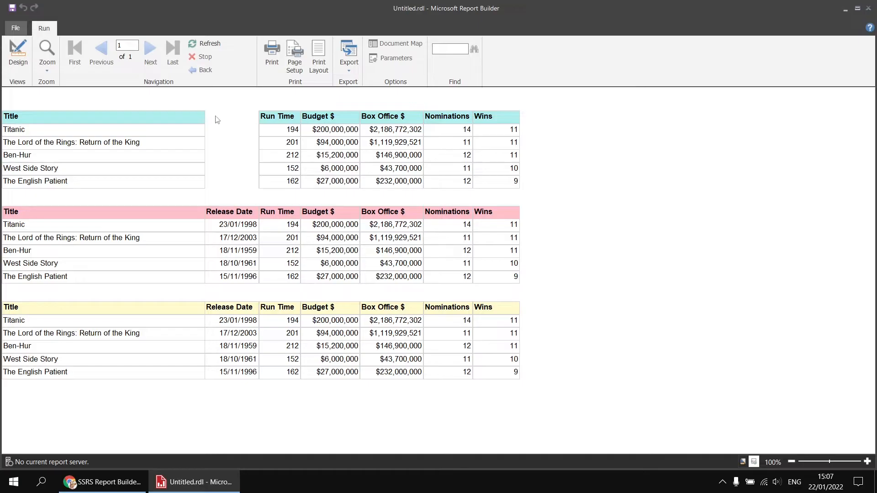
left_click(20, 58)
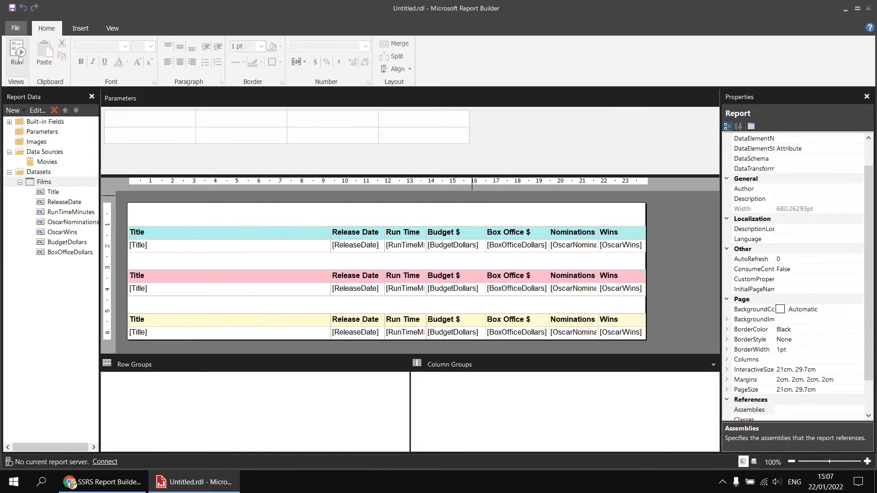
- Set the Hidden property of the turquoise table's whole Release Date column back to False and run the report
left_click(350, 247)
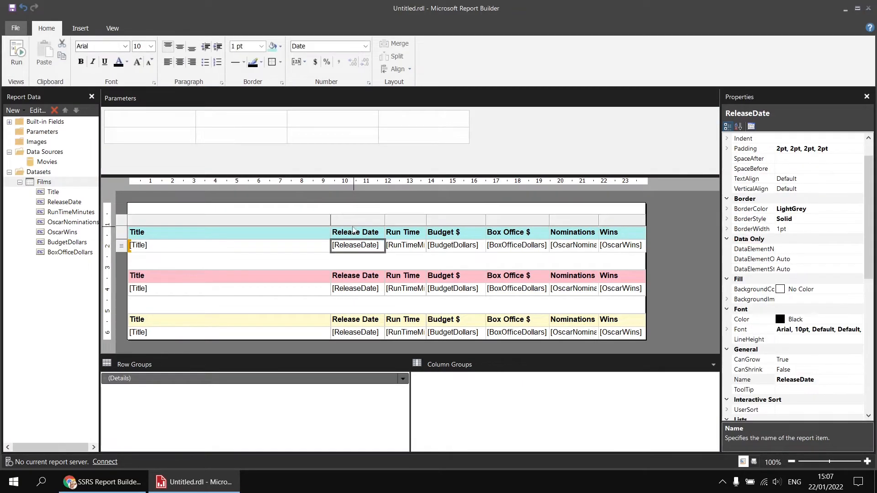
left_click(351, 220)
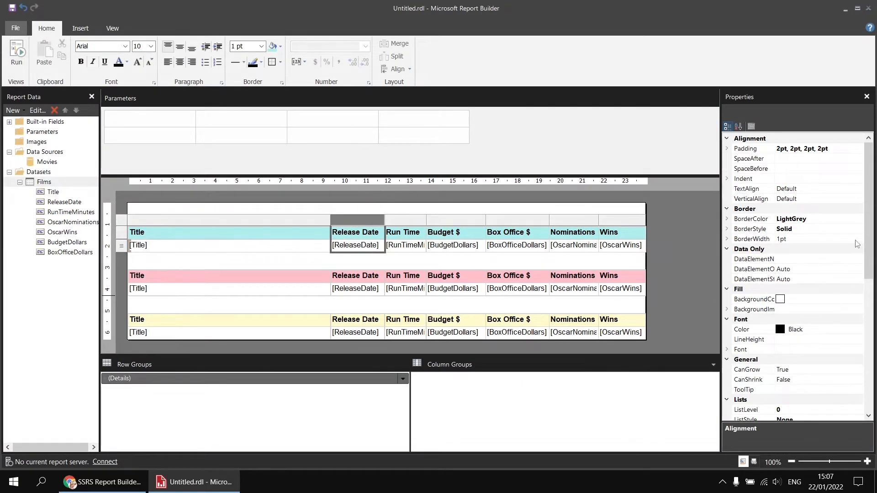
left_click_drag(868, 244, 875, 377)
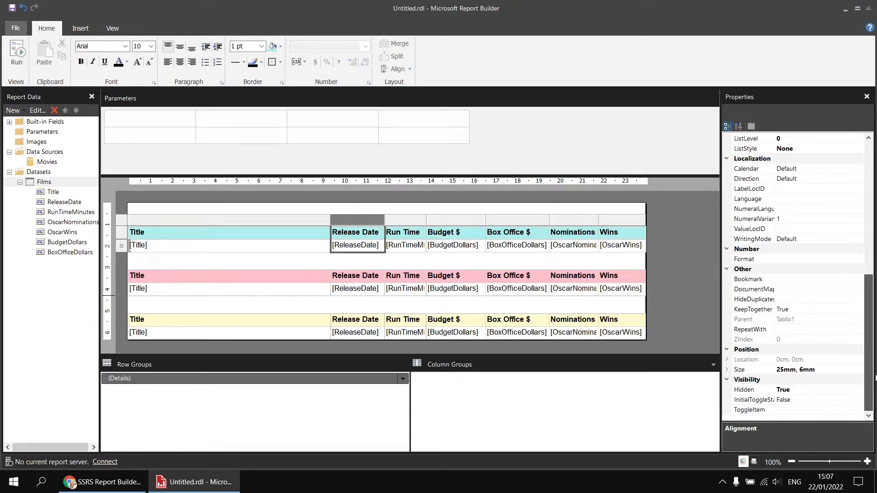
left_click(820, 389)
left_click(859, 390)
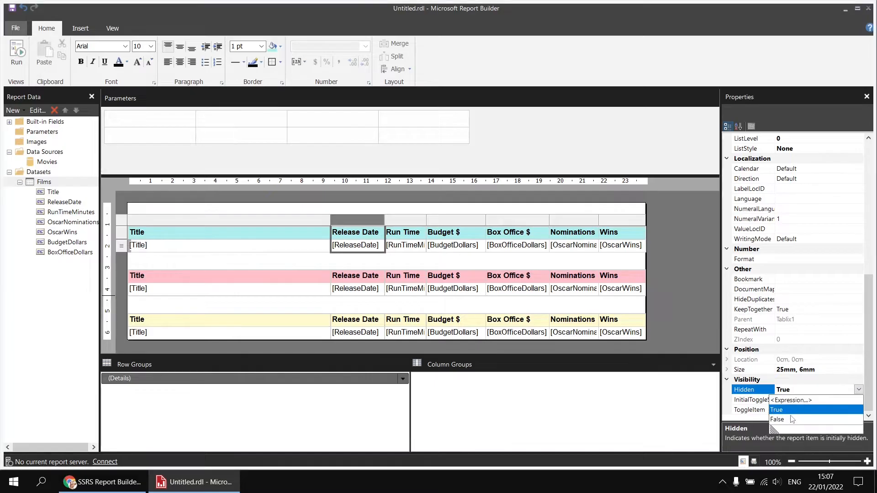
left_click(788, 419)
left_click(21, 45)
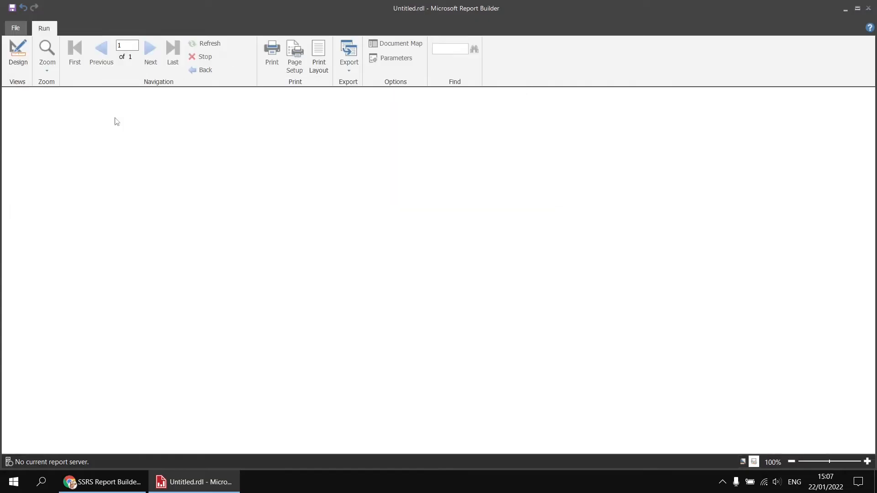
- Return to the report design and turn on Advanced Mode for the grouping pane with the turquoise table selected
left_click(19, 54)
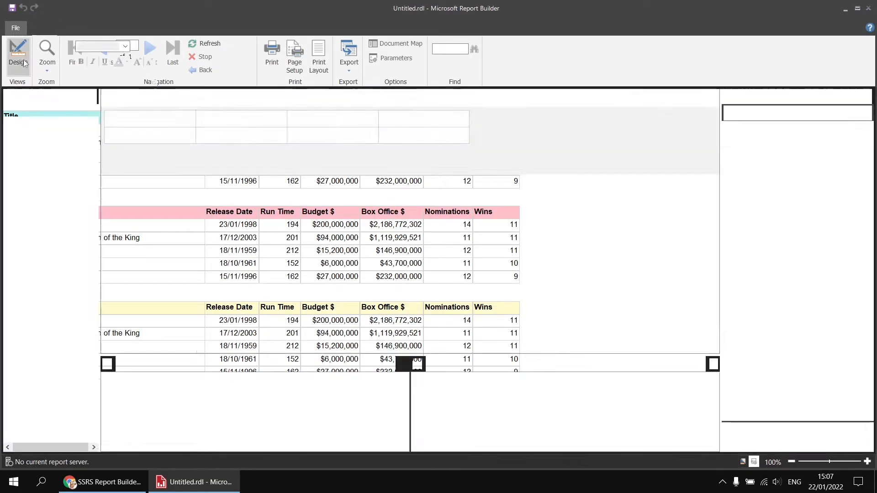
left_click(351, 250)
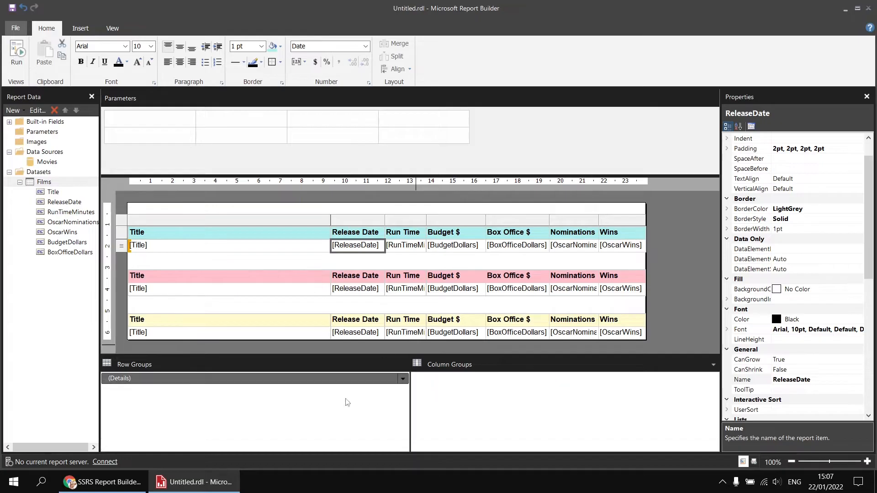
left_click(441, 412)
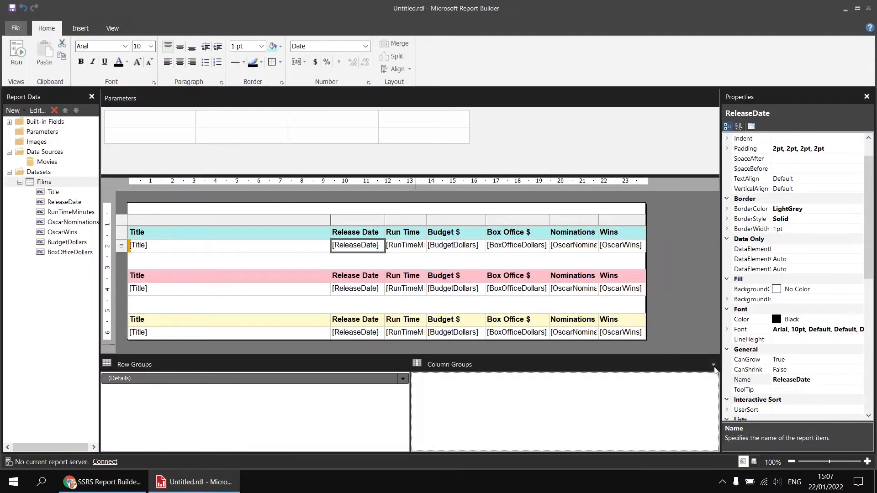
left_click(713, 362)
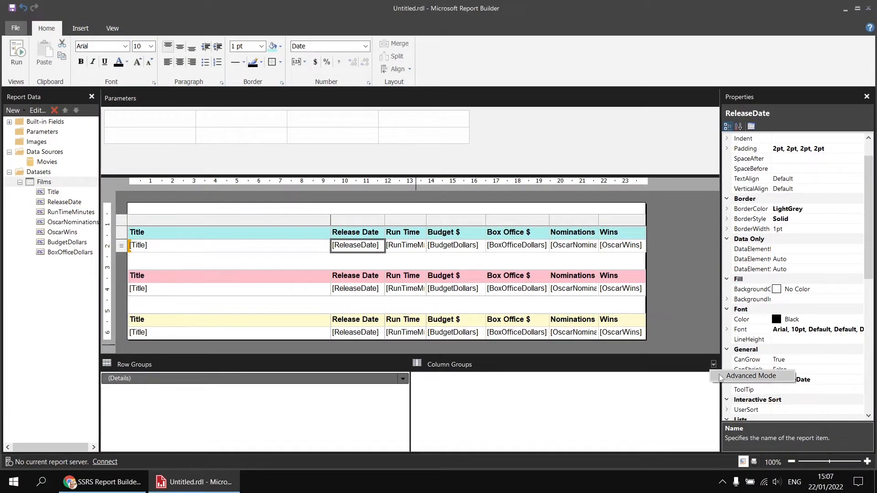
left_click(720, 377)
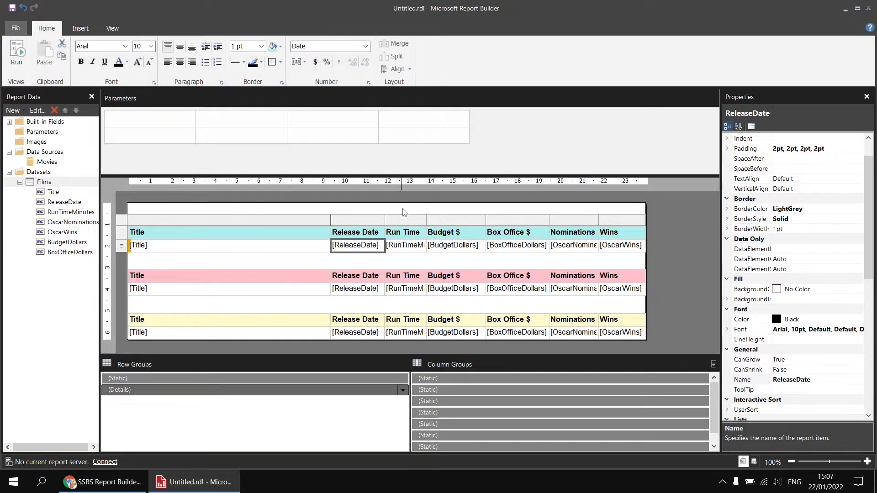
- Step through the turquoise table's static column members to see which table column each one represents
left_click(458, 381)
left_click(451, 402)
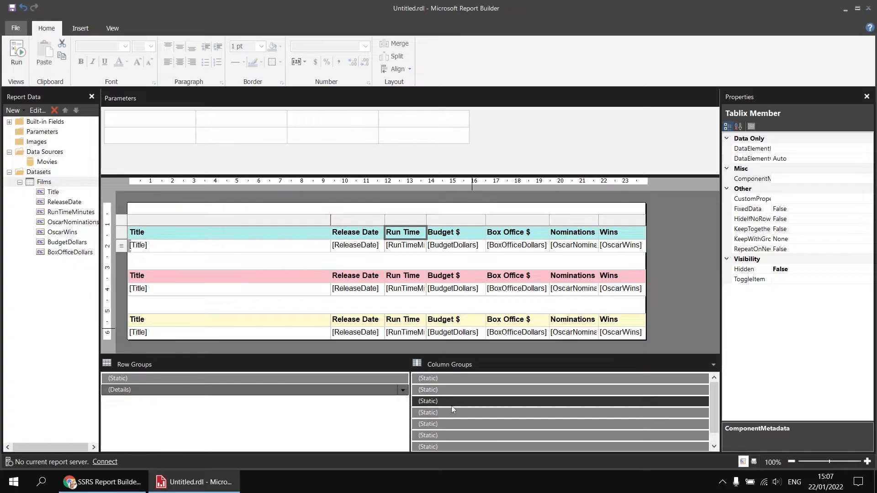
left_click(452, 413)
left_click(452, 424)
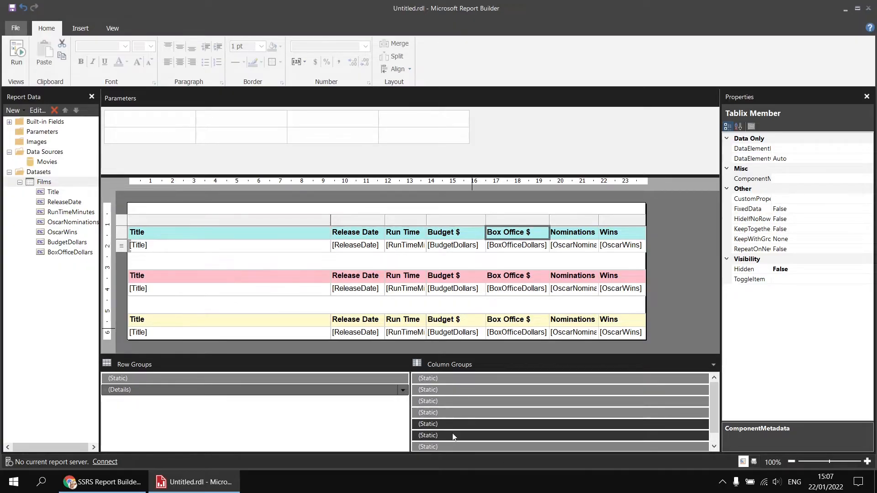
left_click(453, 437)
left_click(449, 379)
left_click(449, 391)
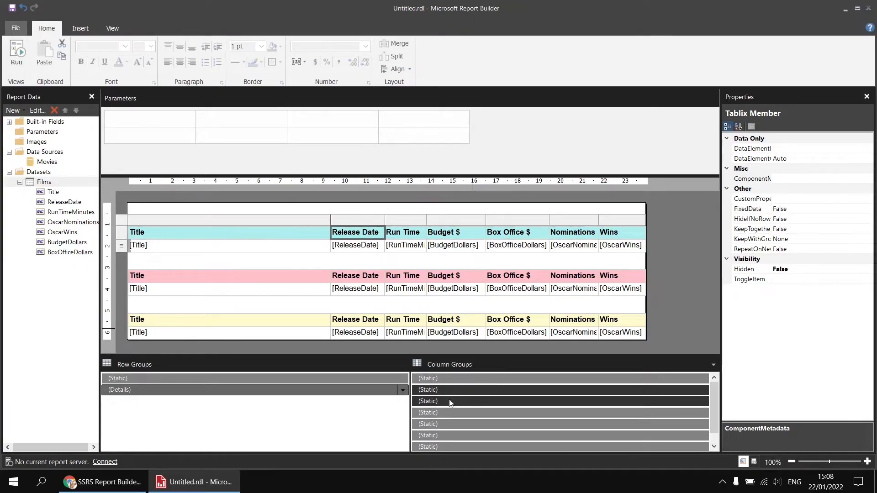
left_click(450, 402)
left_click(448, 413)
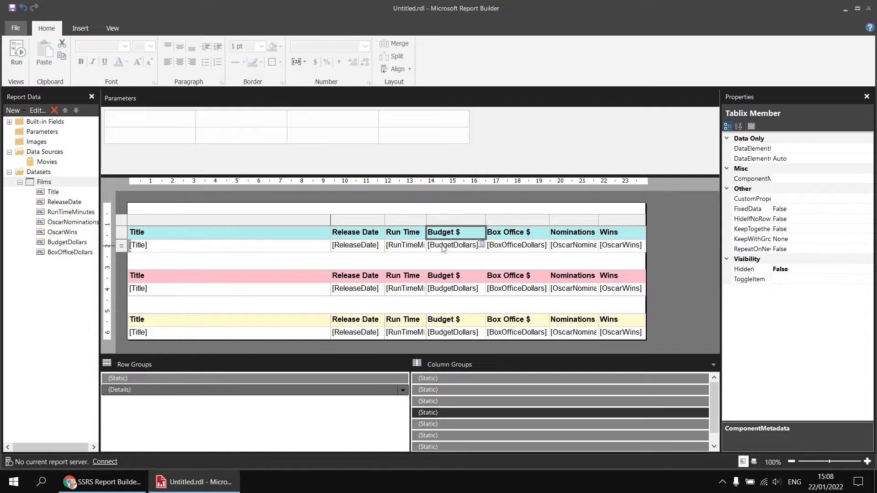
left_click(453, 402)
- Set Hidden to True on the static column member for the turquoise table's Release Date column and run the report
left_click(448, 391)
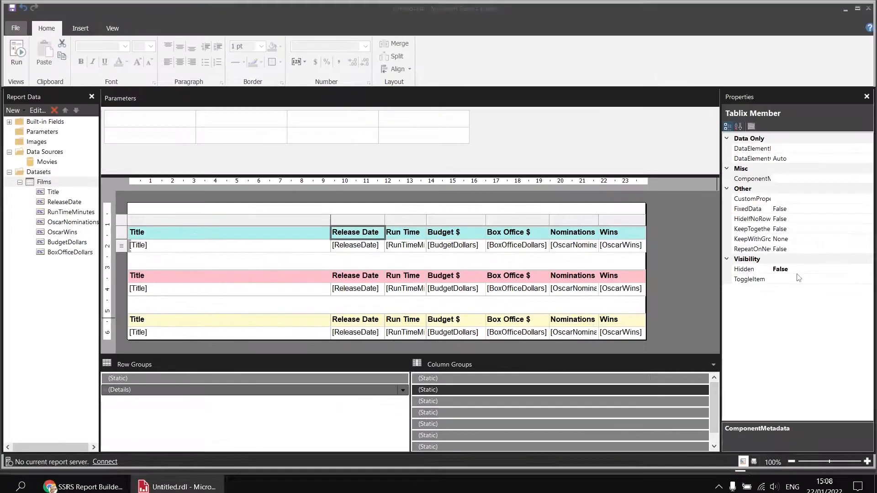
left_click(845, 264)
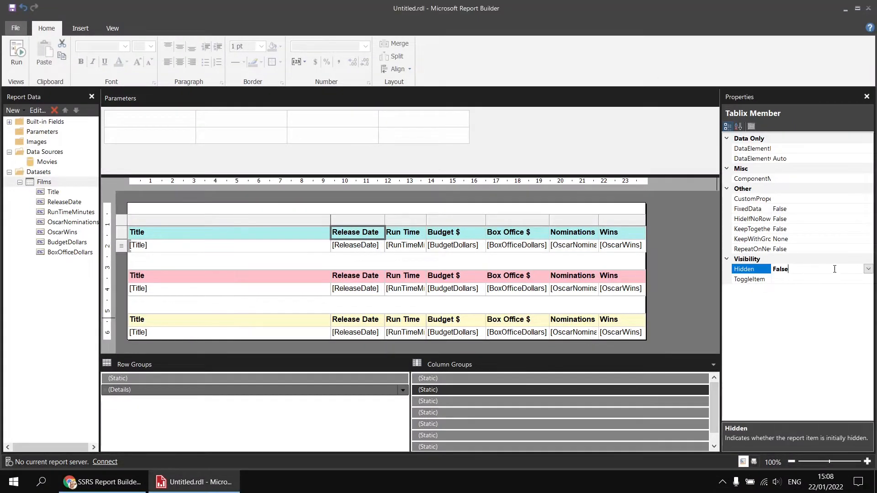
left_click(868, 269)
left_click(787, 297)
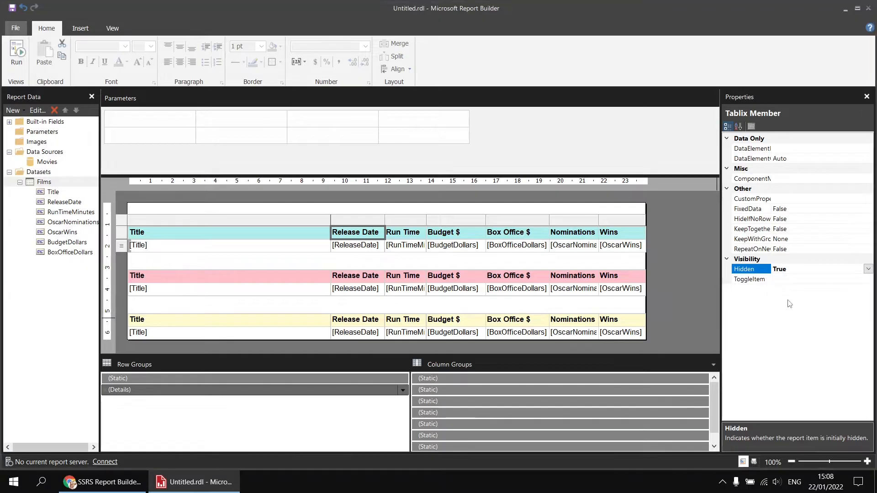
left_click(17, 51)
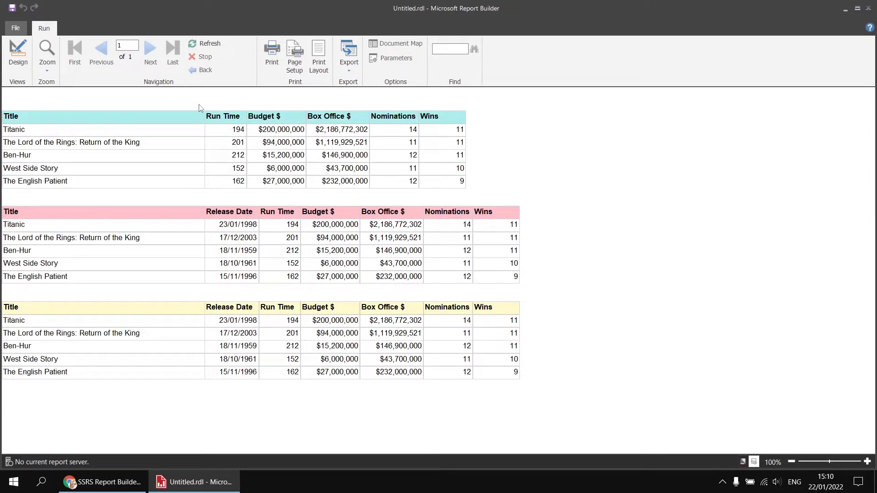
- Return to the design and set Hidden back to False on the turquoise table's static Release Date column member
left_click(18, 53)
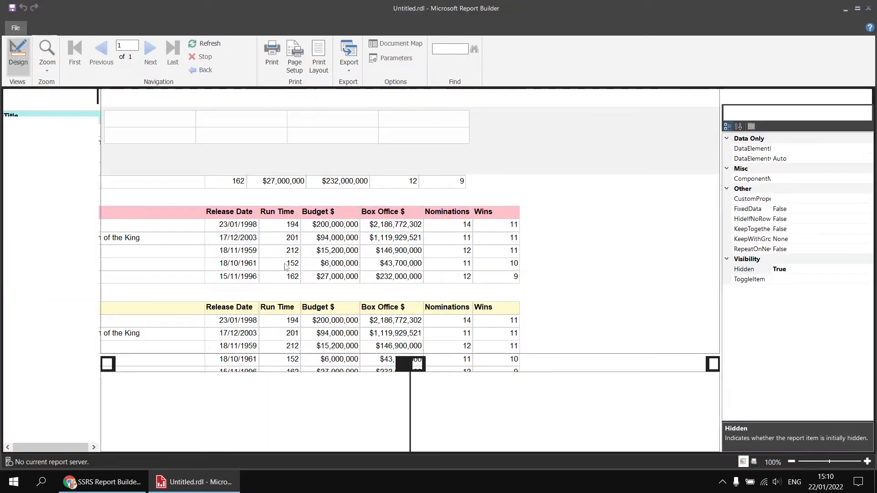
double_click(375, 245)
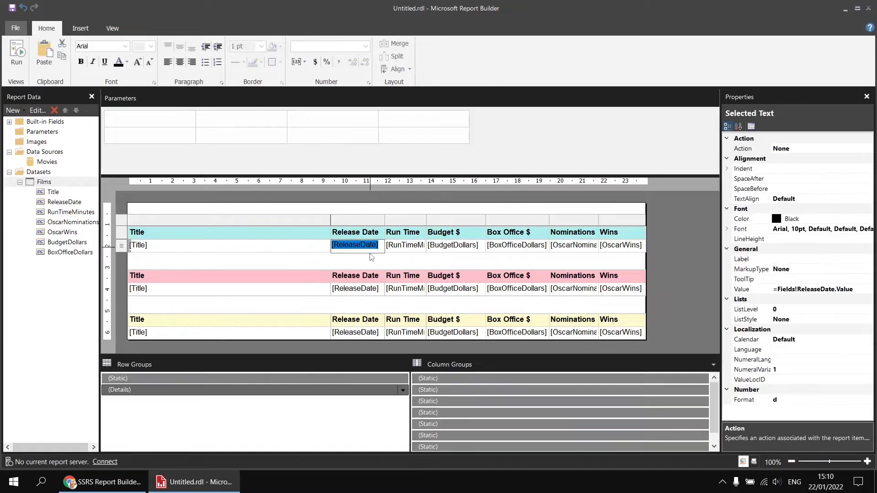
left_click(444, 401)
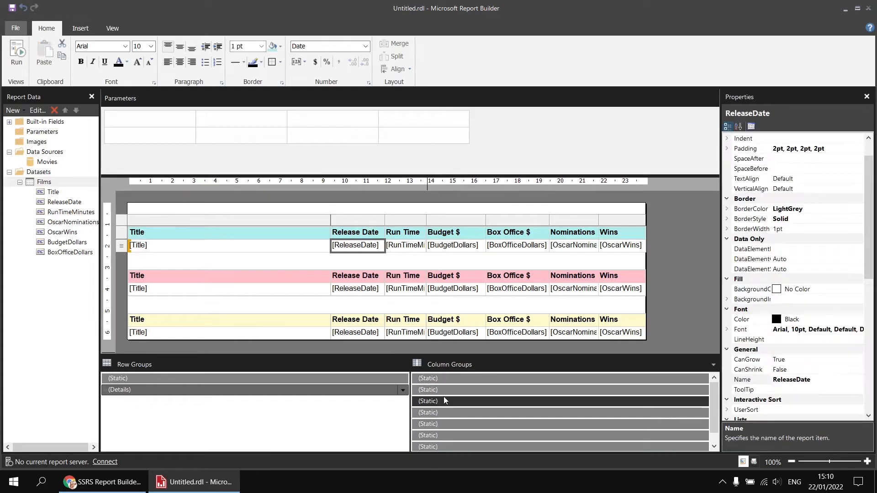
left_click(443, 396)
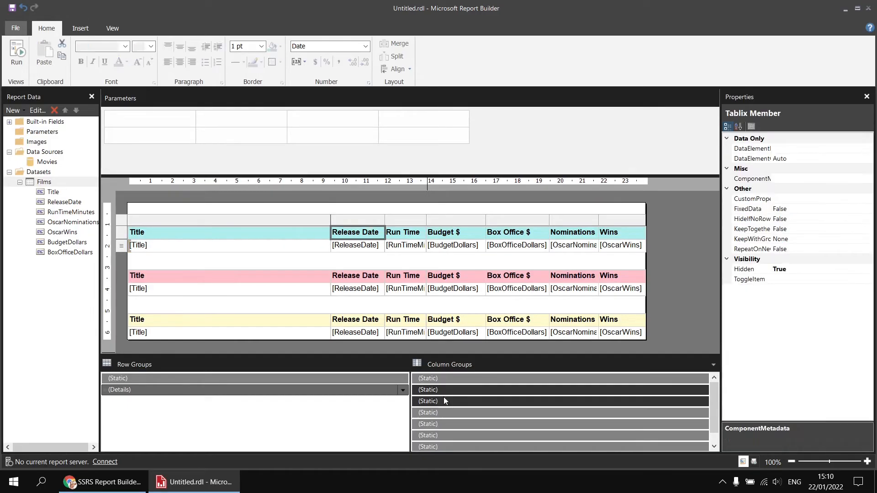
left_click(794, 270)
left_click(868, 270)
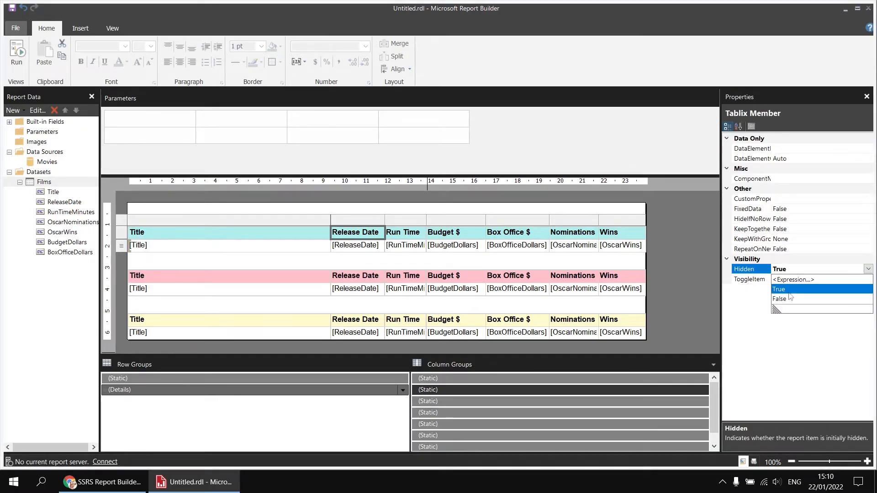
left_click(789, 298)
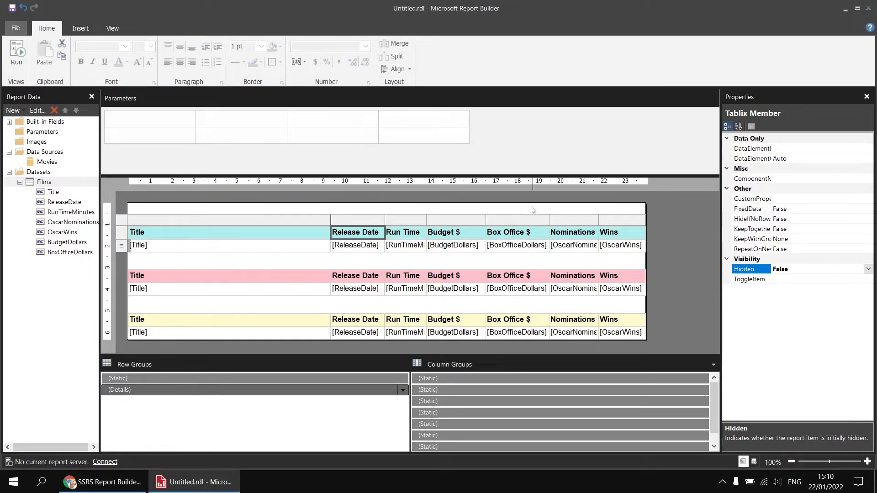
- Insert a text box reading "Toggle Date" in the empty space above the turquoise table and widen it slightly
left_click(608, 210)
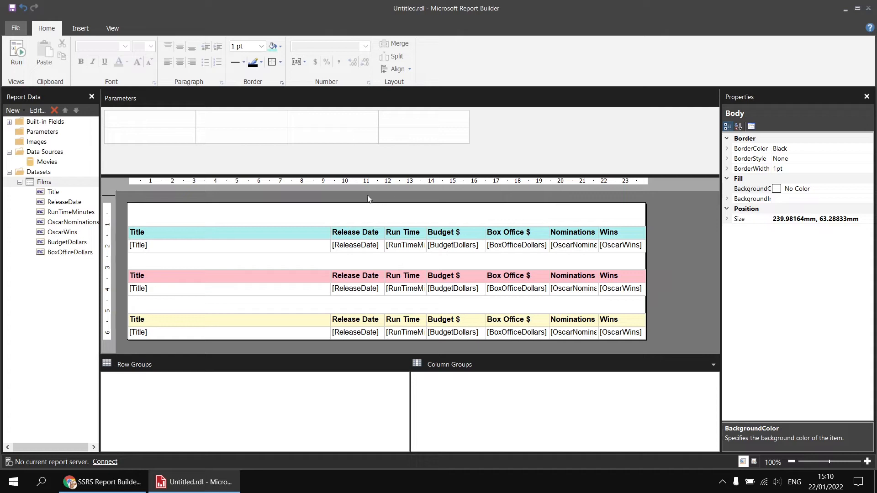
right_click(321, 210)
mouse_move(352, 253)
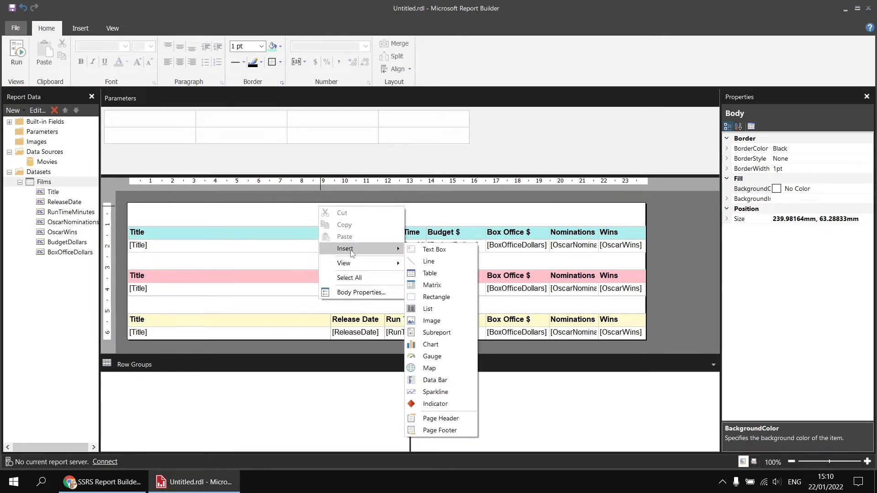
left_click(431, 252)
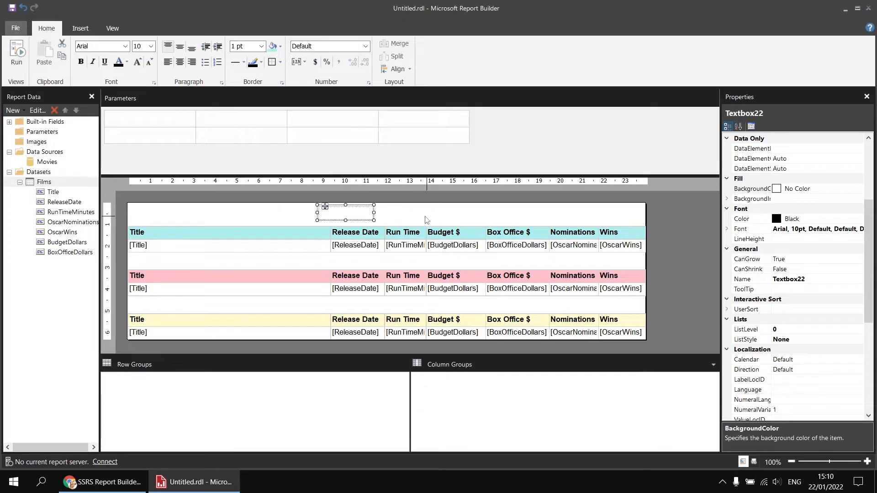
type("Toggle Date")
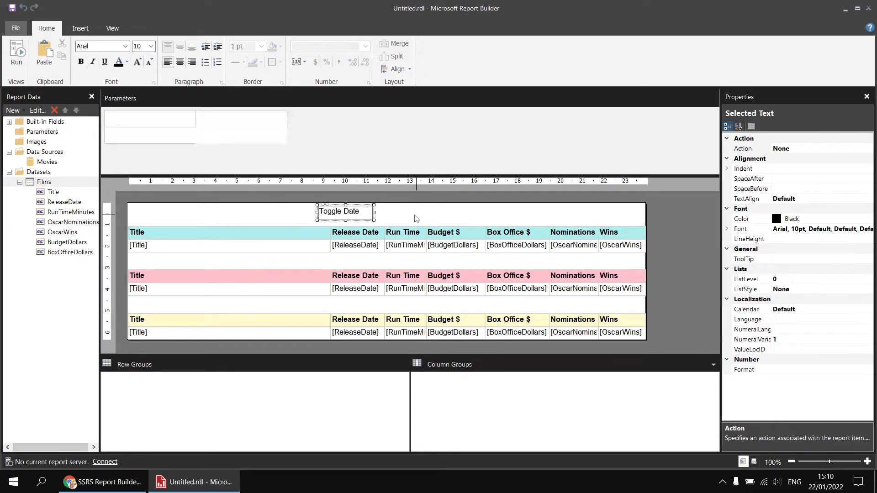
left_click(422, 218)
left_click(370, 212)
left_click_drag(376, 212, 379, 213)
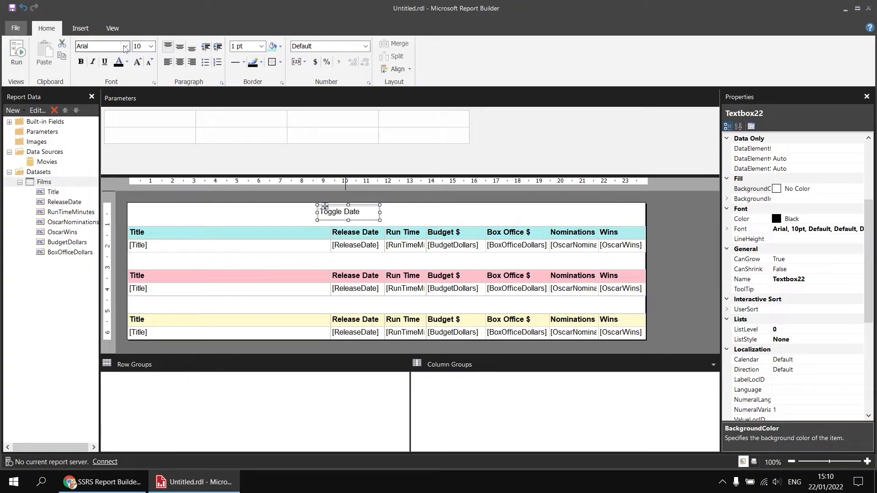
left_click(124, 46)
left_click(98, 61)
left_click(124, 47)
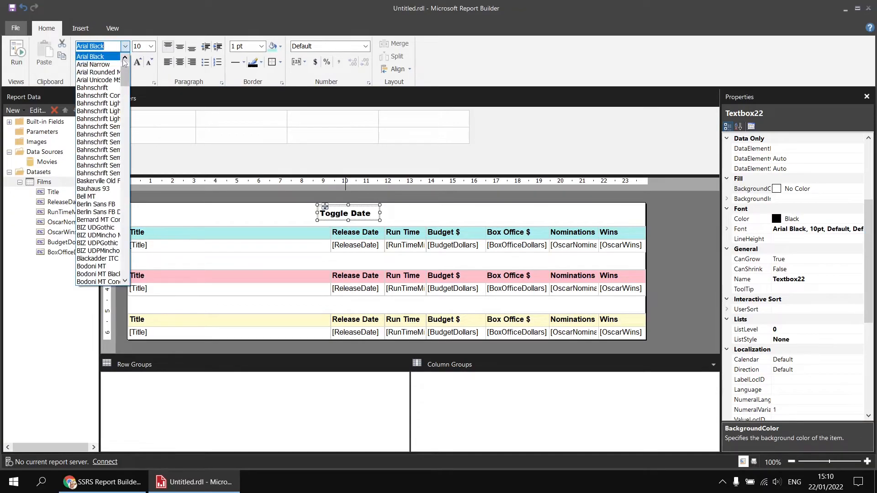
left_click_drag(126, 61, 124, 55)
left_click(105, 58)
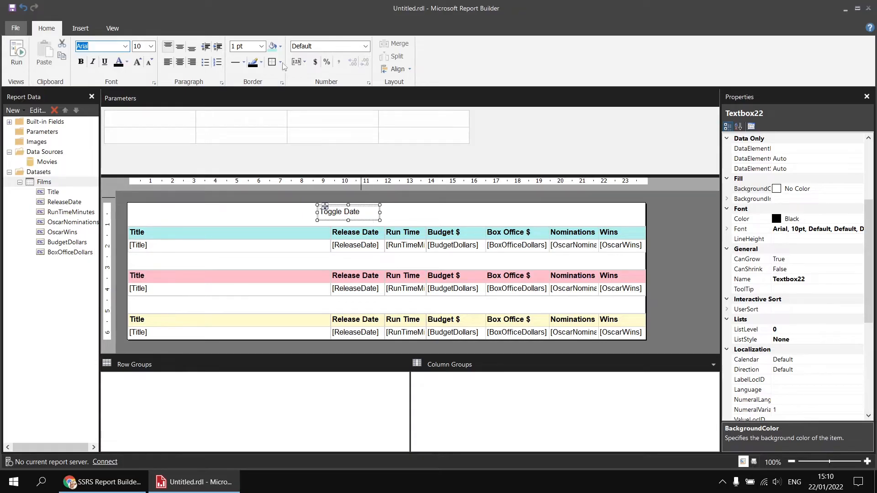
- Fill the Toggle Date text box with PaleTurquoise and shift it to sit above the Release Date column
left_click(272, 46)
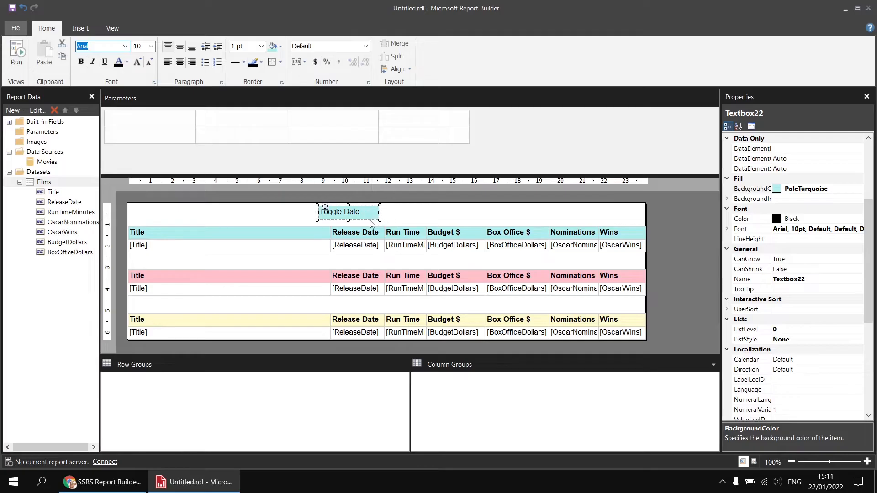
left_click_drag(371, 220, 374, 220)
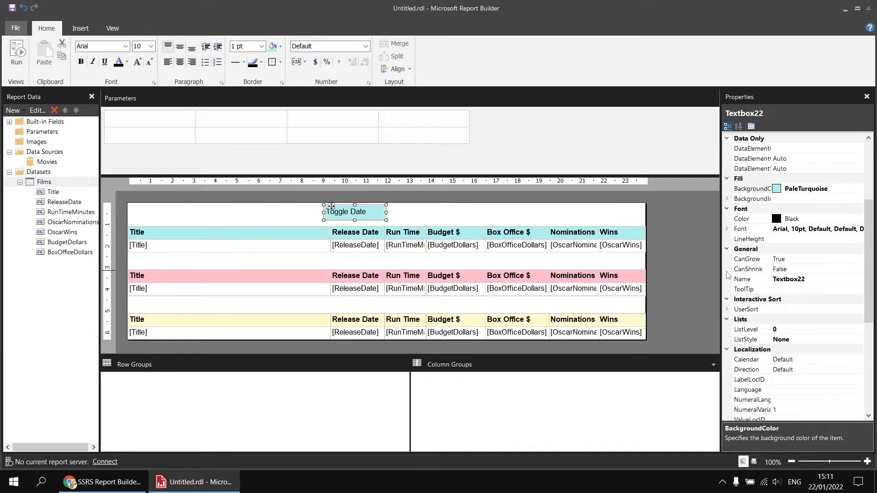
- Rename the Toggle Date text box as ReleaseDateToggle and preview the report before returning to its design
left_click(763, 280)
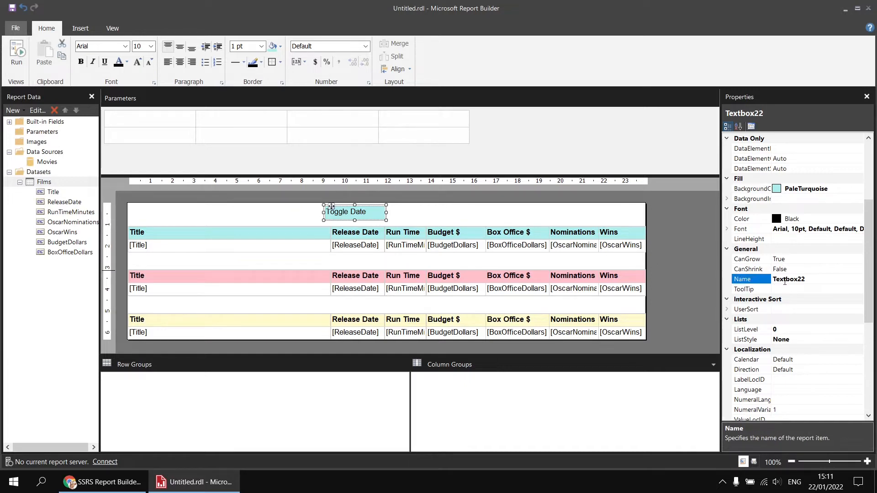
left_click_drag(805, 280, 770, 280)
type("ReleaseDateToggle")
key("Return")
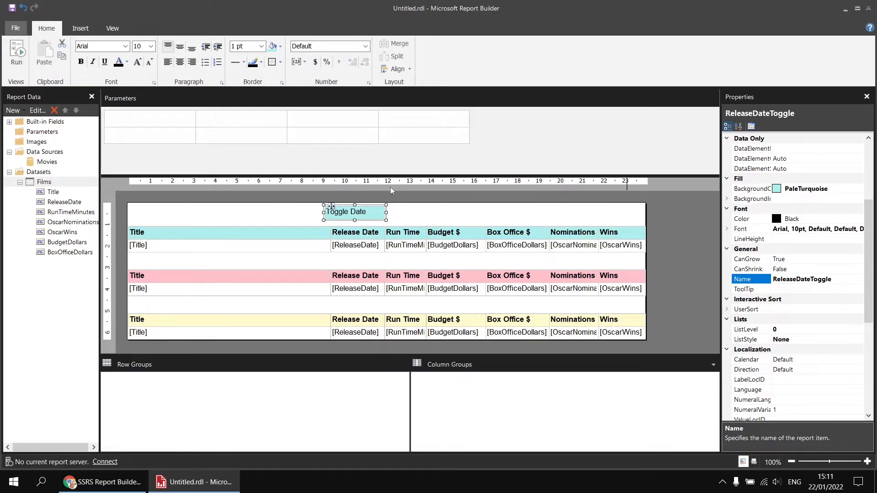
left_click(16, 51)
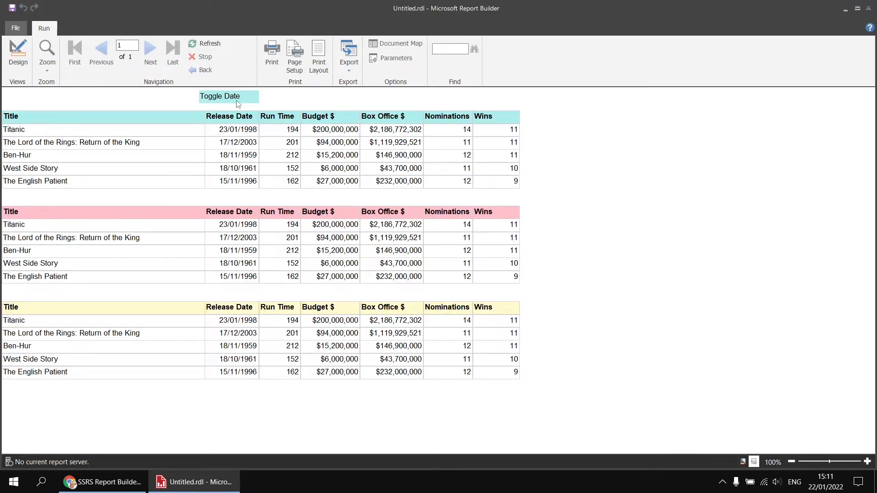
left_click(18, 53)
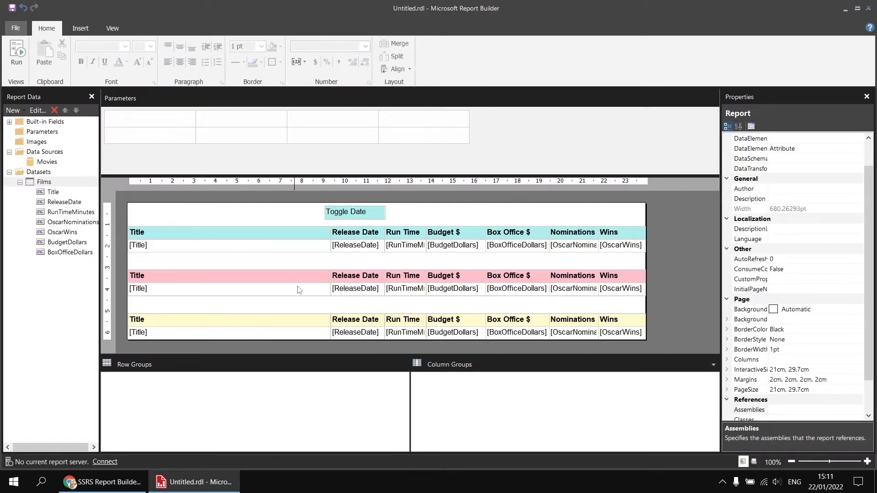
- Set the ToggleItem of the turquoise table's static Release Date column member to ReleaseDateToggle
left_click(314, 235)
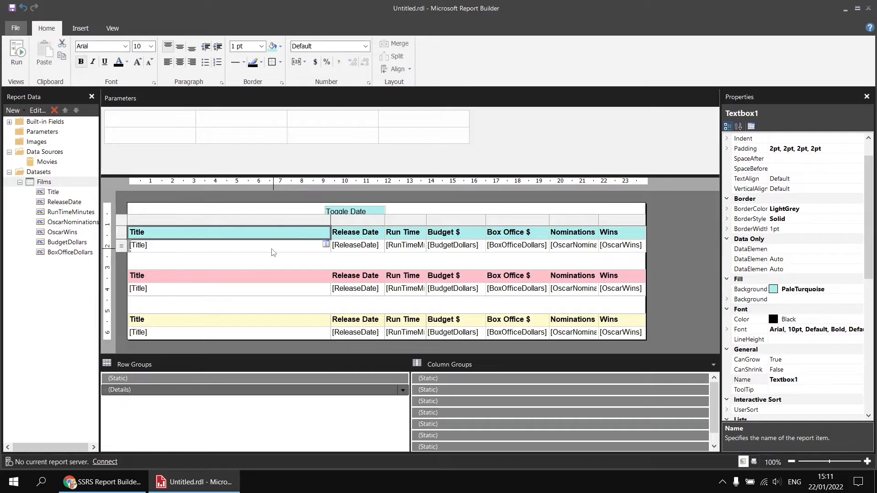
left_click(445, 391)
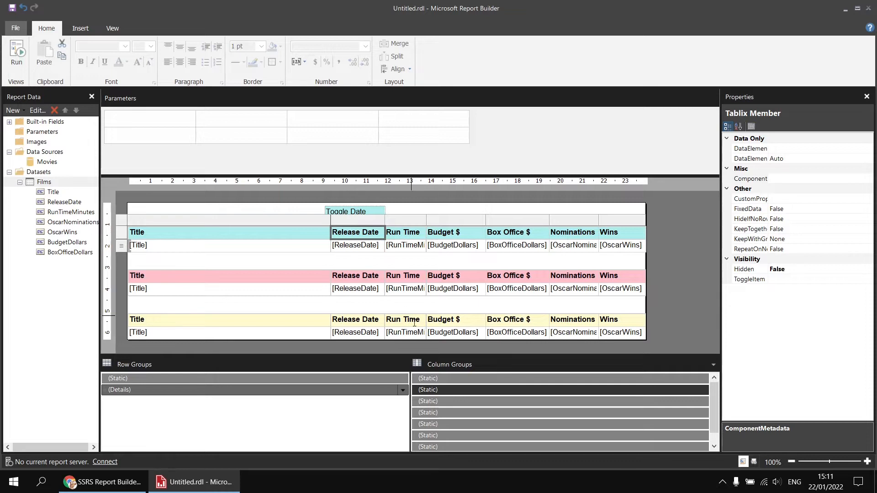
left_click(750, 279)
left_click(868, 279)
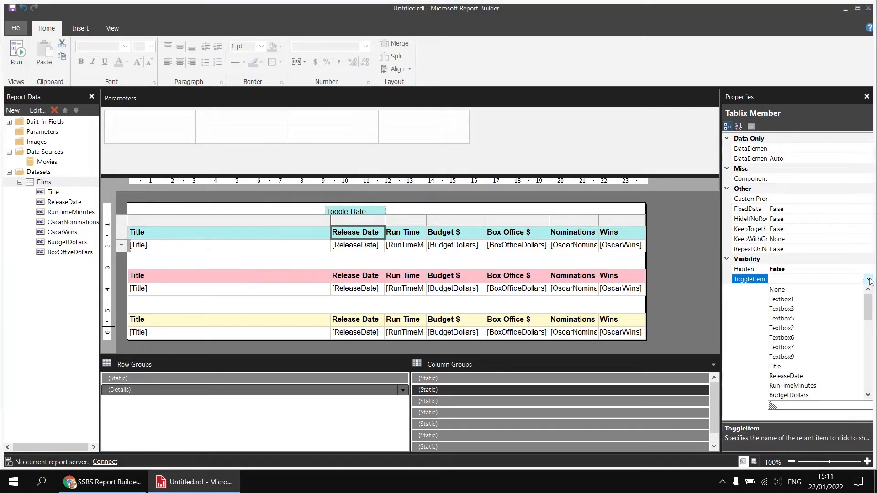
left_click_drag(869, 309, 873, 378)
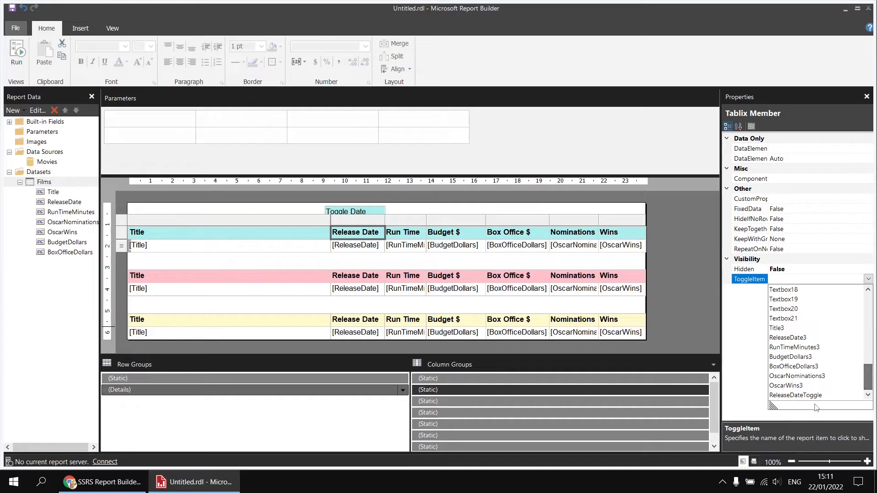
left_click(791, 399)
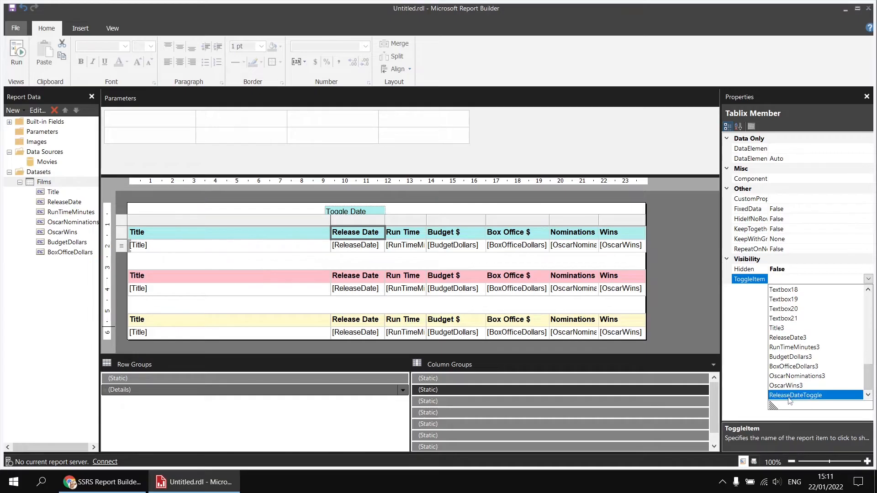
left_click(789, 396)
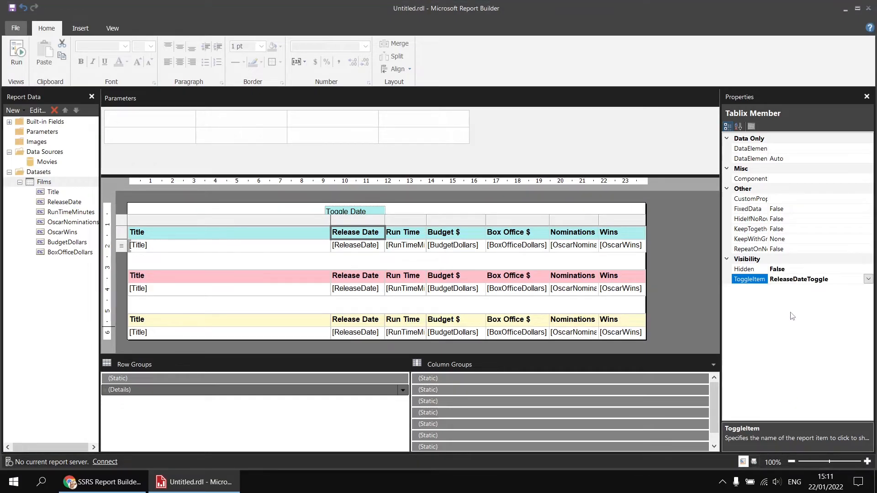
- Preview the report, hide and show the Release Date column with the Toggle Date text box, and return to the design
left_click(17, 54)
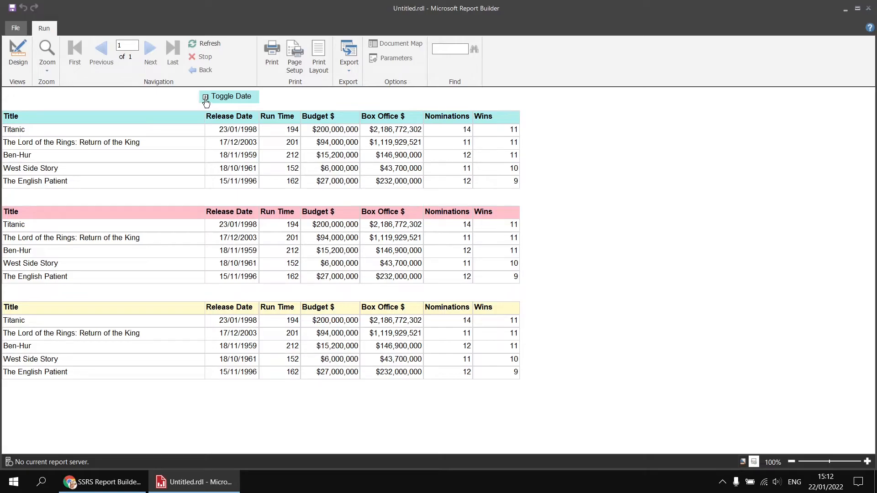
left_click(206, 98)
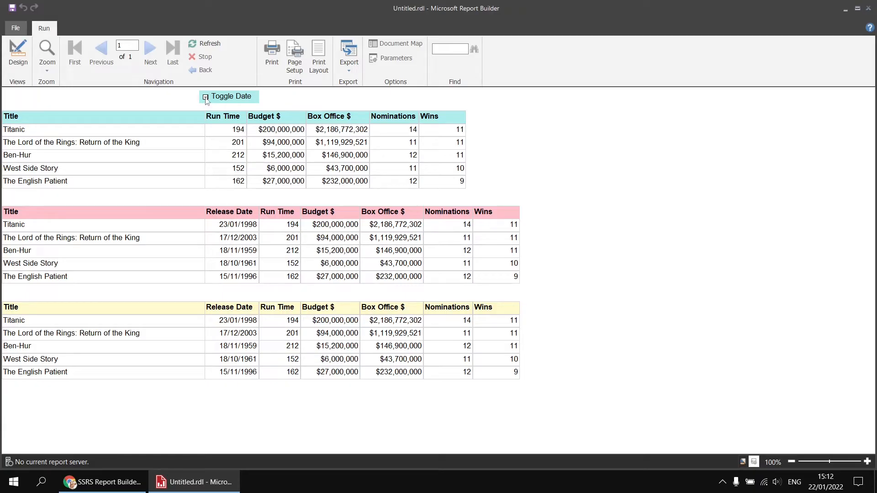
left_click(206, 97)
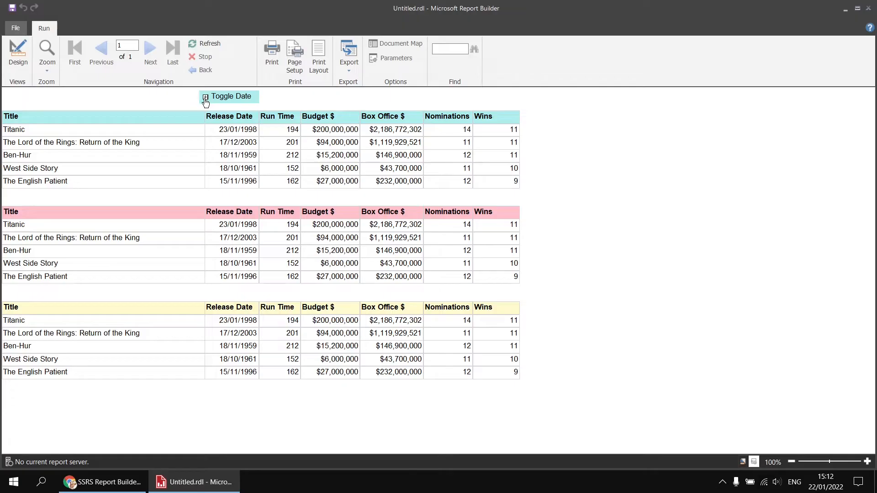
left_click(18, 50)
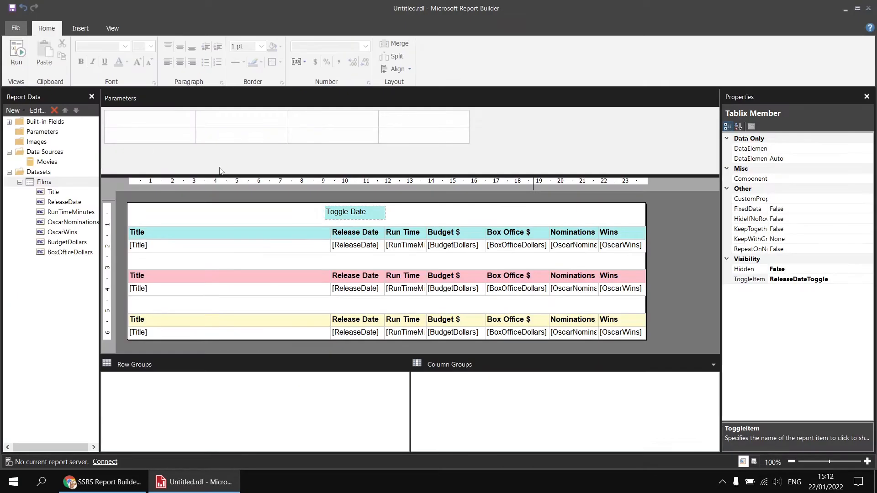
- Set the InitialToggleState of the Toggle Date text box to True
left_click(371, 216)
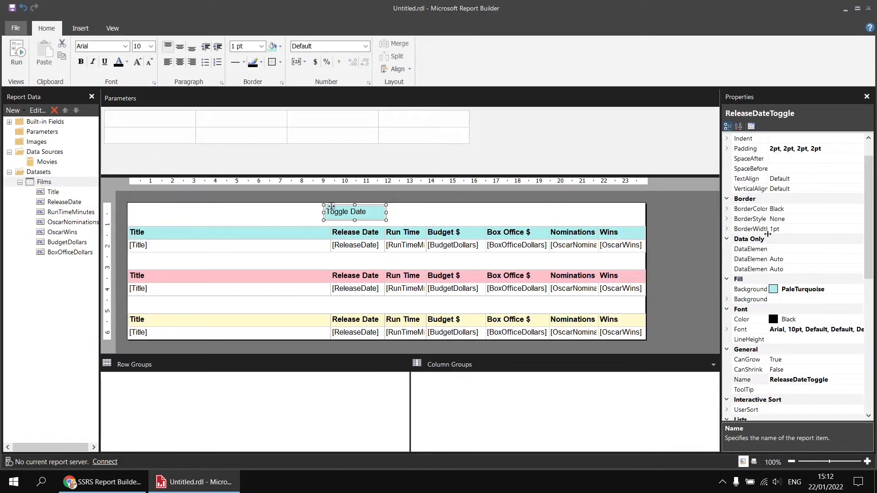
left_click_drag(867, 177, 867, 312)
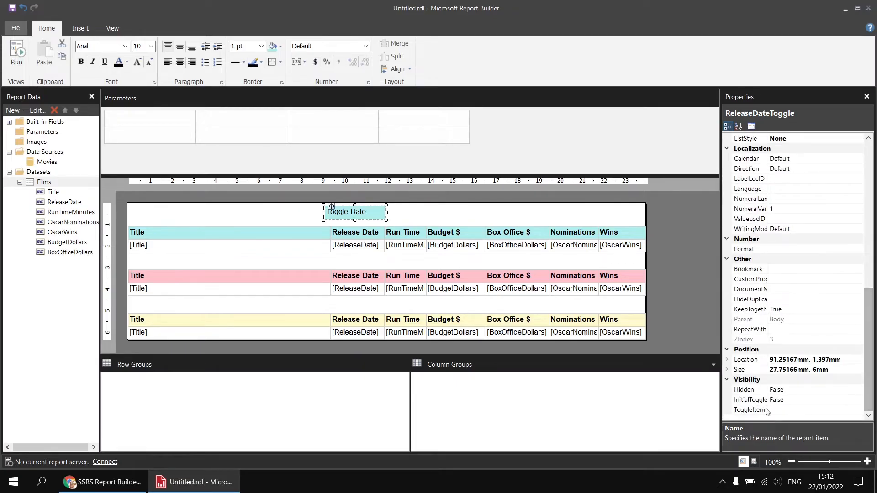
left_click(754, 402)
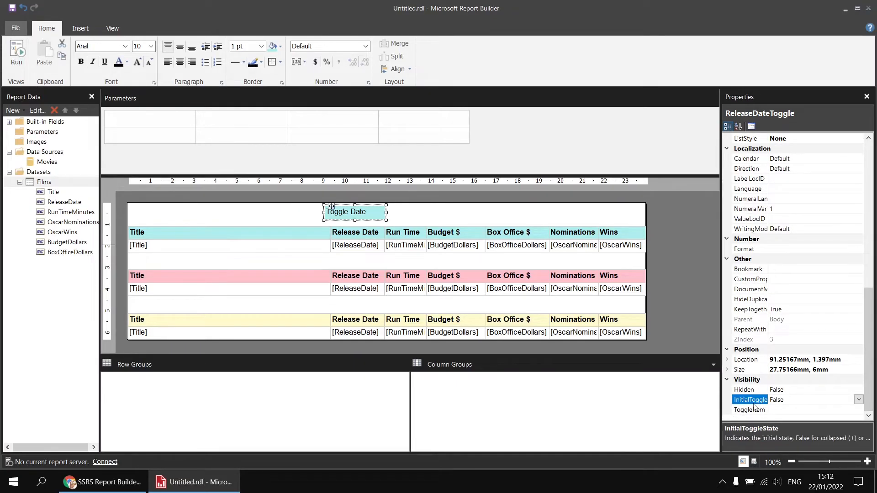
left_click_drag(769, 390, 786, 389)
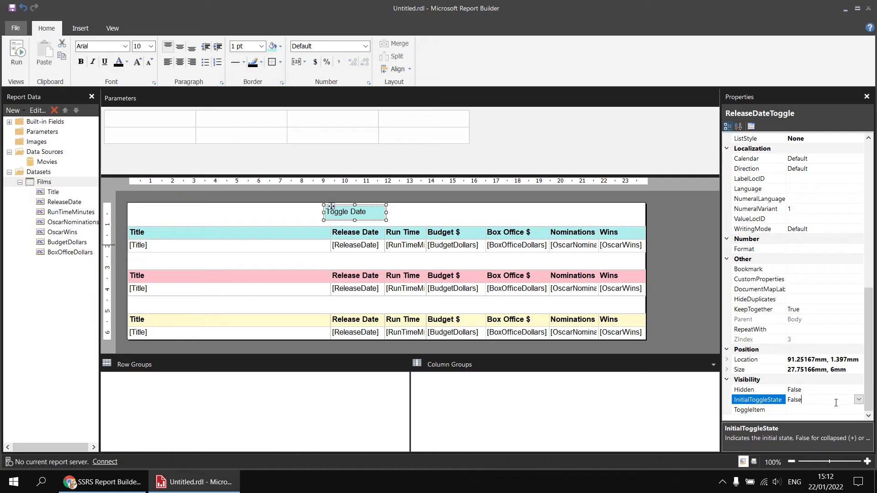
left_click(859, 399)
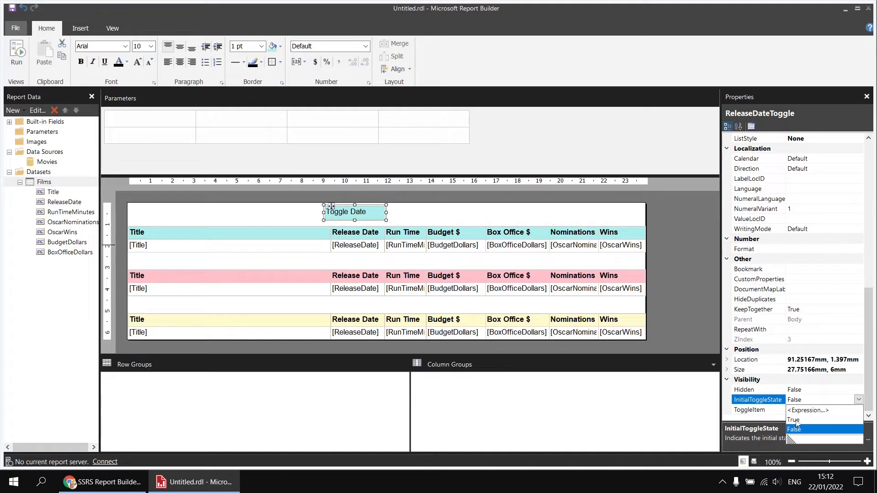
left_click(797, 421)
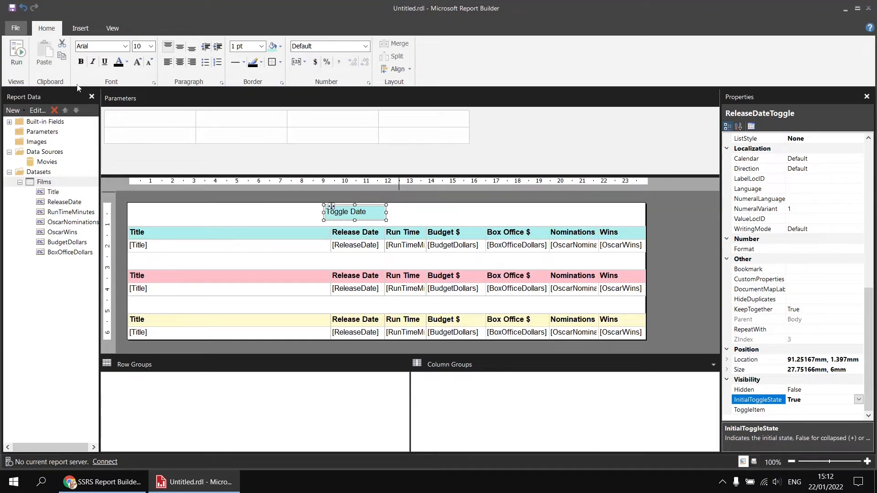
- Run the report again to test the Toggle Date icon by collapsing and expanding Release Date, and go back to the design
left_click(18, 51)
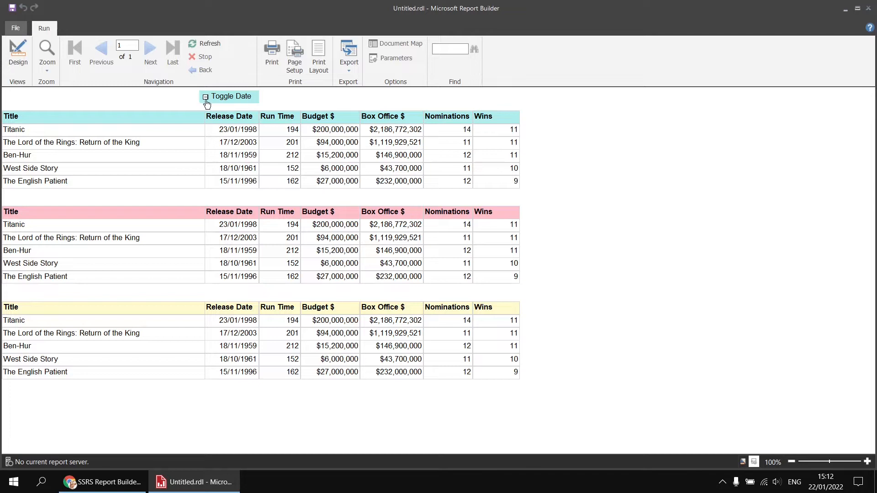
left_click(206, 97)
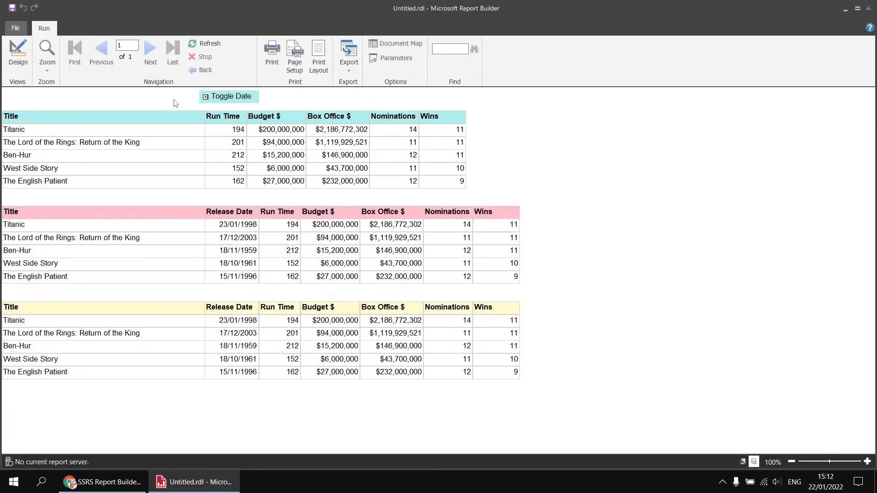
left_click(206, 97)
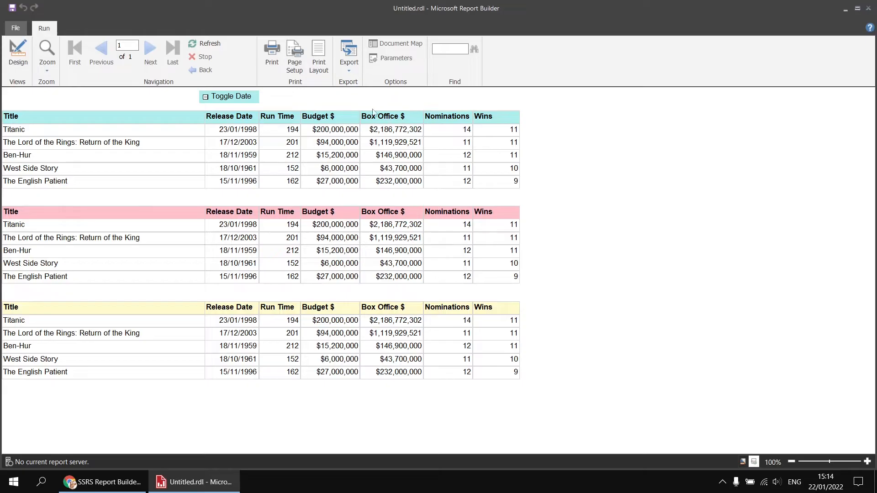
left_click(18, 52)
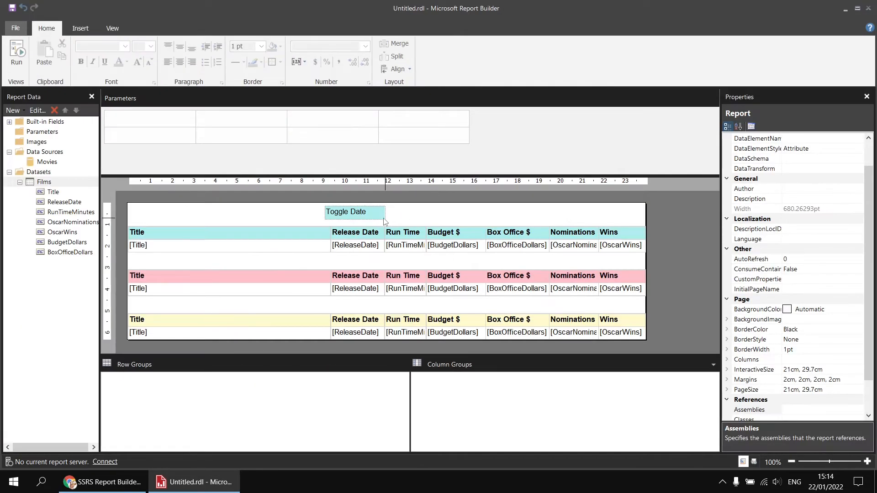
- Duplicate the Toggle Date text box, place the copy above Budget $ and widen it to span the Budget $ and Box Office $ columns
left_click(377, 220)
key("ctrl+c")
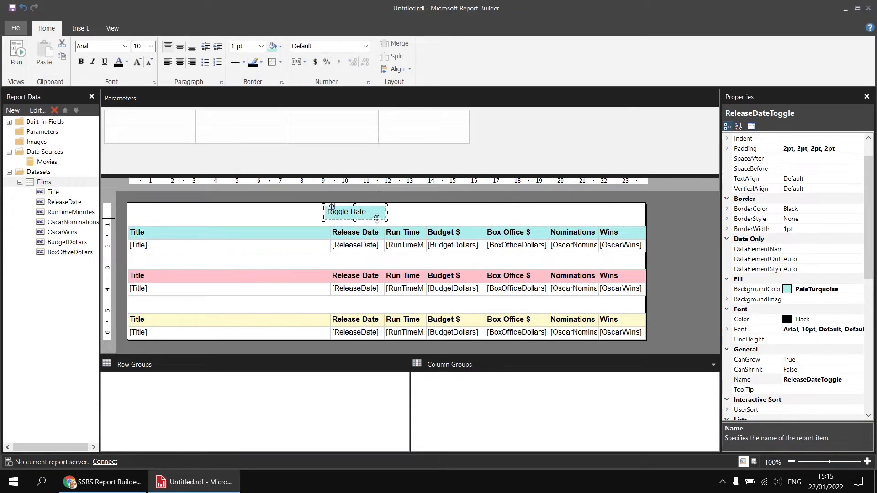
key("ctrl+v")
left_click_drag(364, 265, 432, 206)
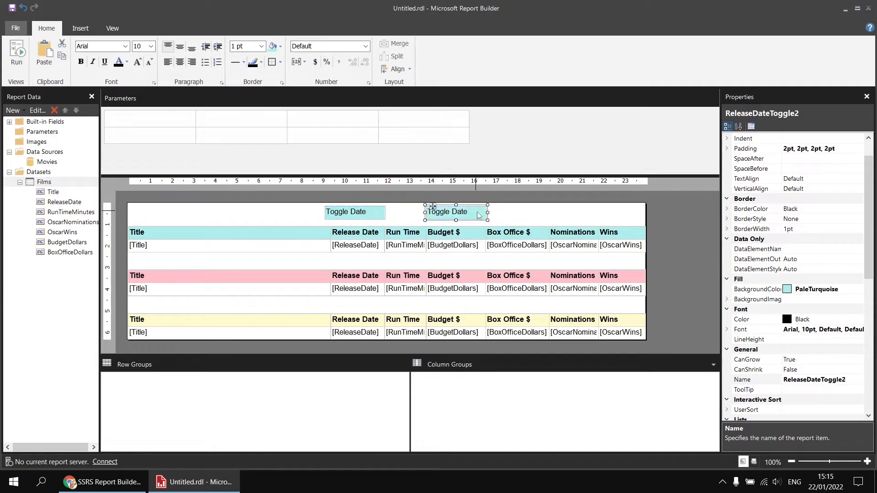
left_click_drag(485, 213, 550, 212)
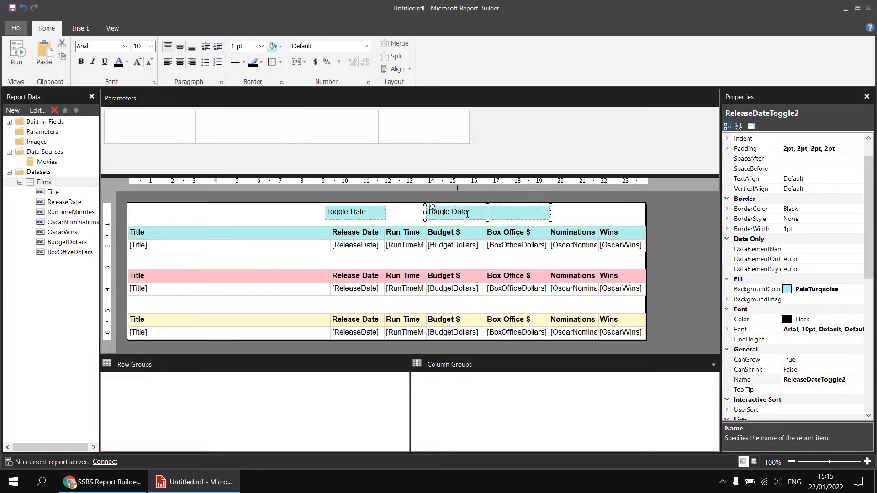
- Change the text of the copied text box above Budget $ to "Toggle Money"
left_click(463, 212)
left_click_drag(451, 212, 495, 211)
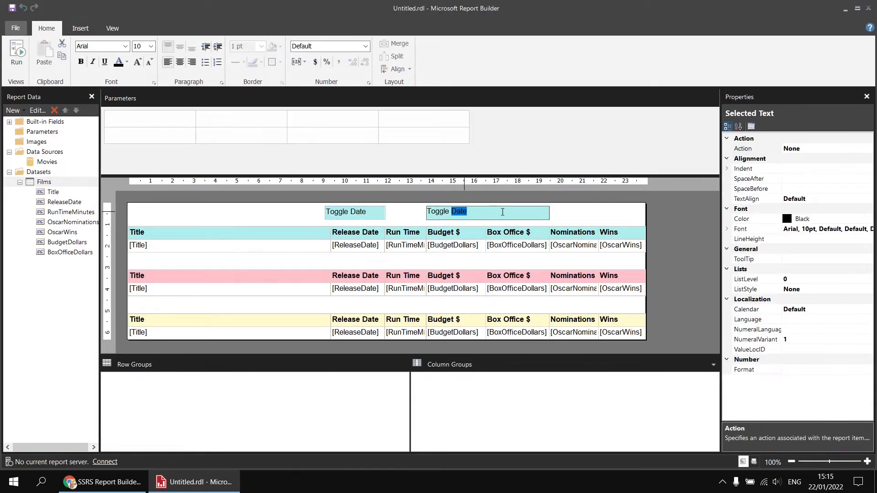
type("Money")
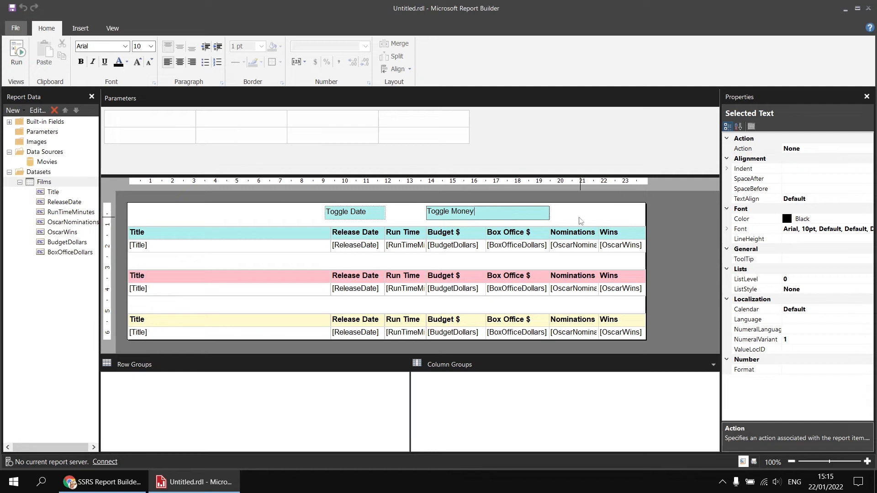
left_click(580, 220)
- Rename the Toggle Money text box as MoneyToggle
left_click(533, 221)
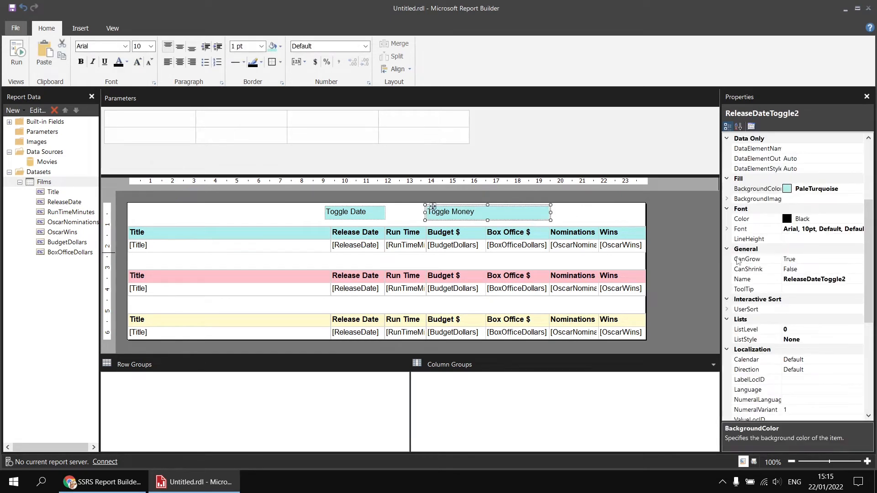
left_click(811, 279)
left_click_drag(821, 280, 781, 282)
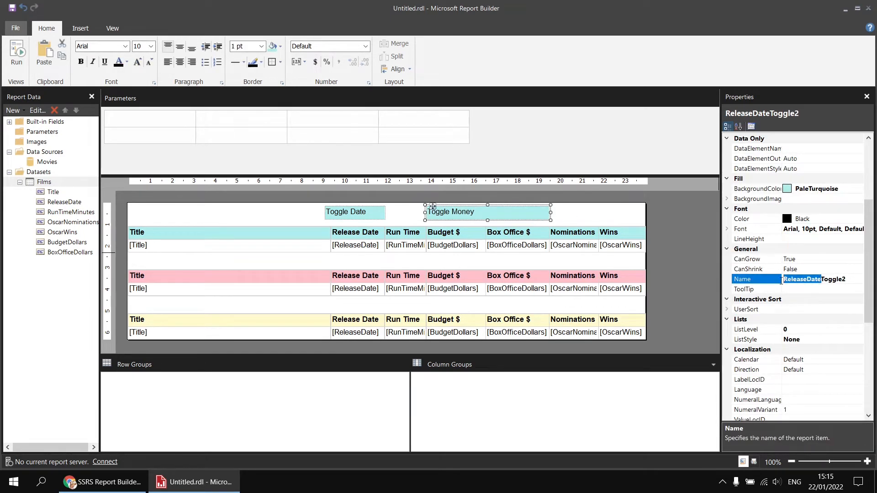
type("MoneyToggle")
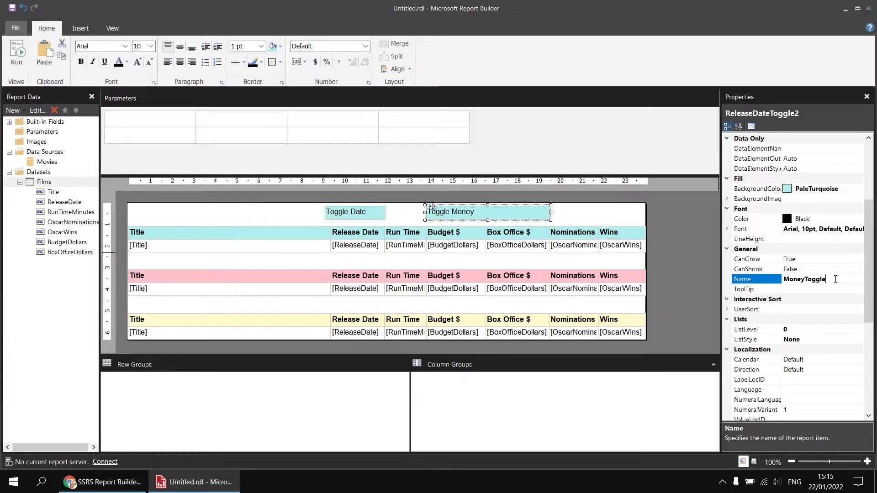
key("Return")
- Set the ToggleItem of the turquoise table's static Budget $ column member to MoneyToggle
left_click(456, 246)
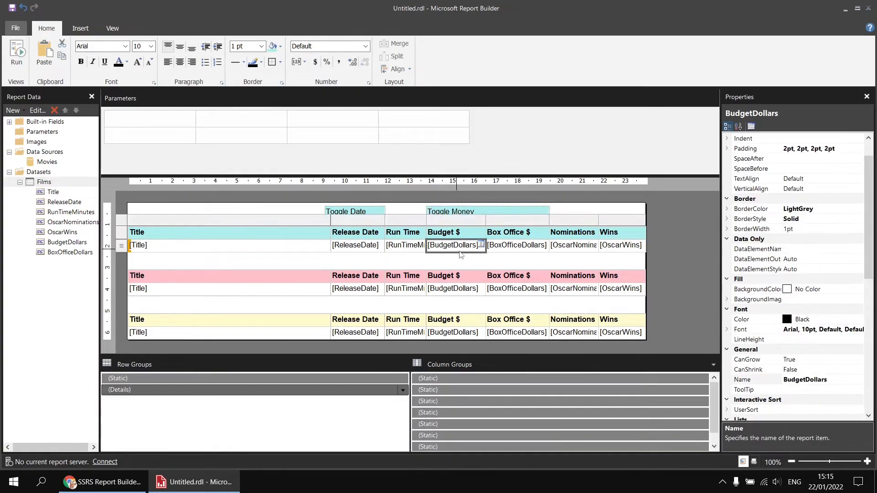
left_click(447, 425)
left_click(448, 415)
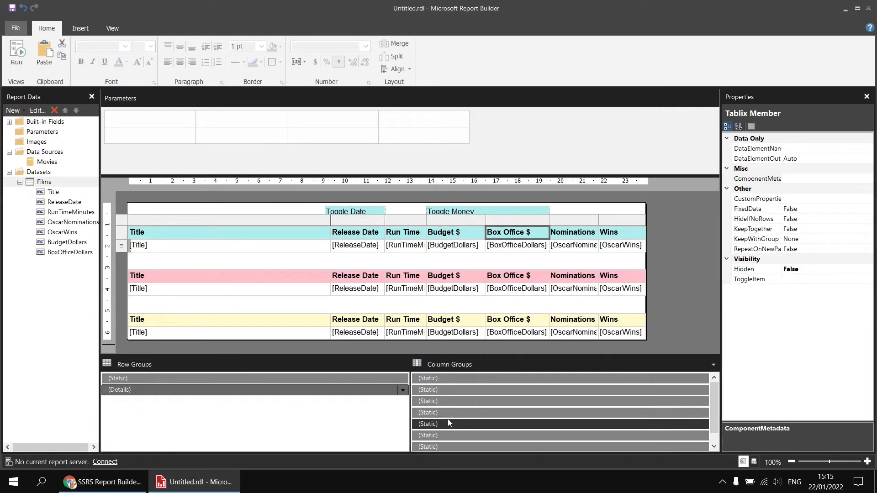
left_click(447, 424)
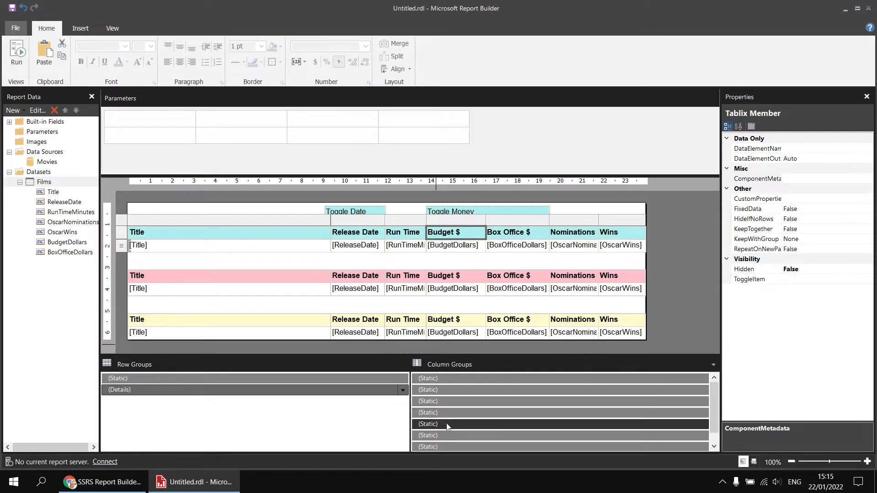
left_click(448, 416)
left_click(448, 423)
left_click(446, 414)
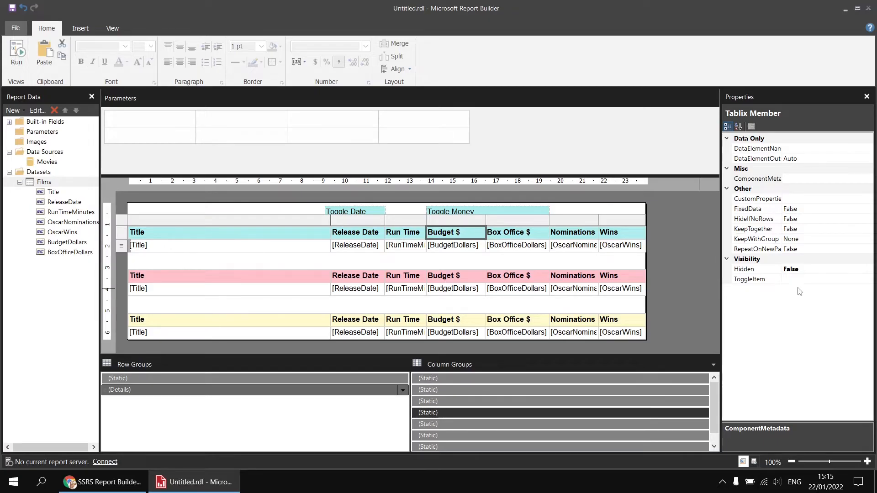
left_click(831, 281)
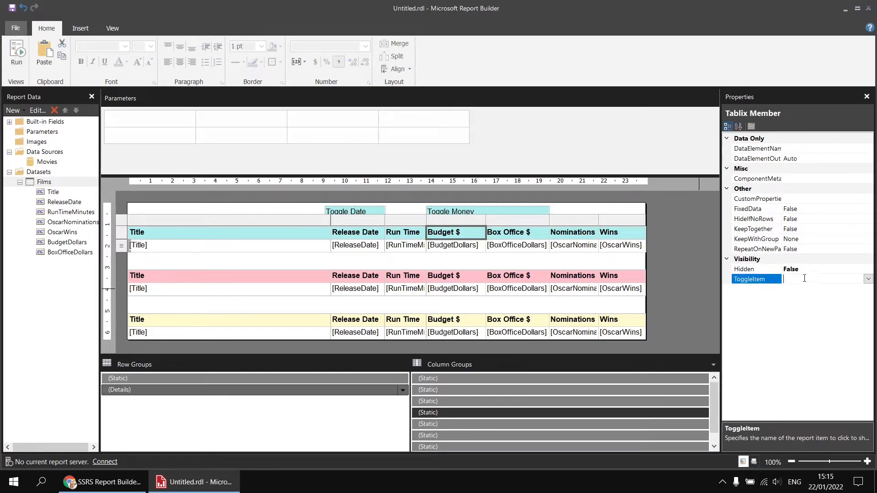
left_click(867, 280)
scroll(849, 366, "down", 5)
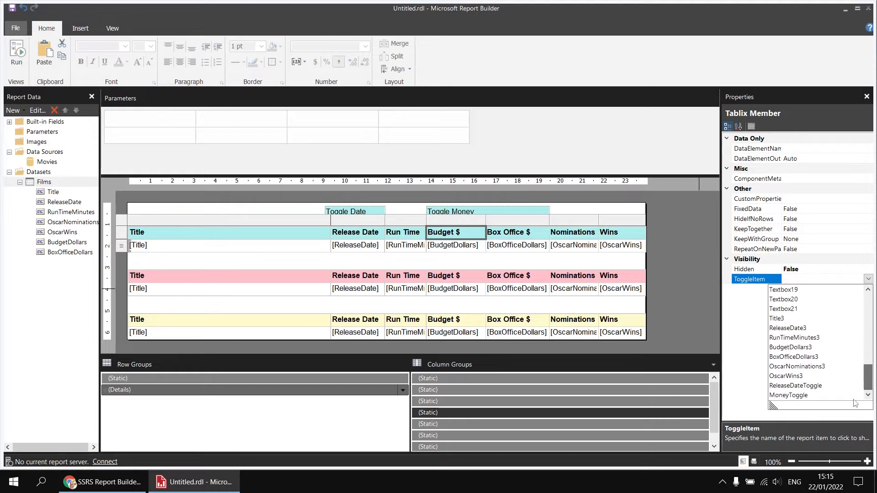
left_click(795, 395)
- Set the ToggleItem of the turquoise table's static Box Office $ column member to MoneyToggle
left_click(444, 425)
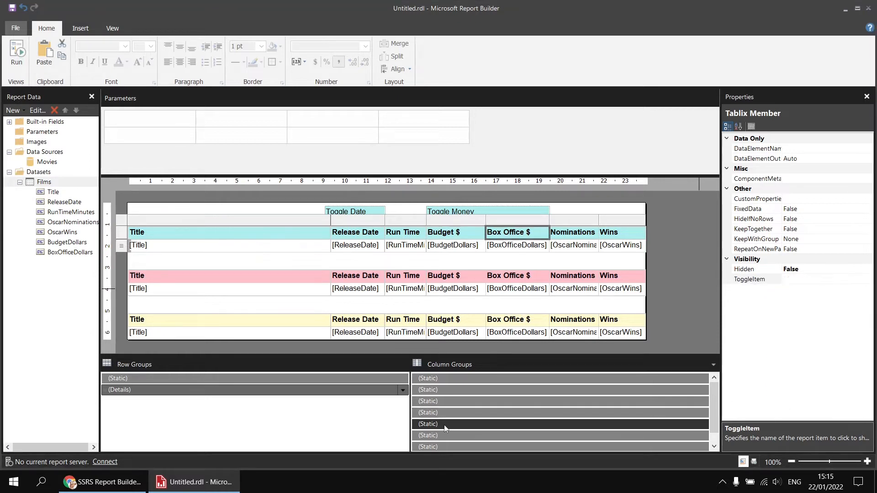
left_click(812, 280)
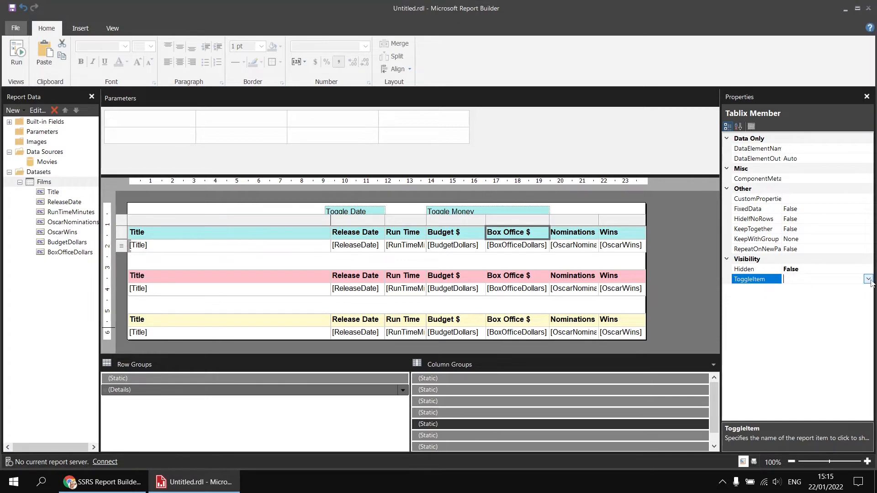
left_click(868, 279)
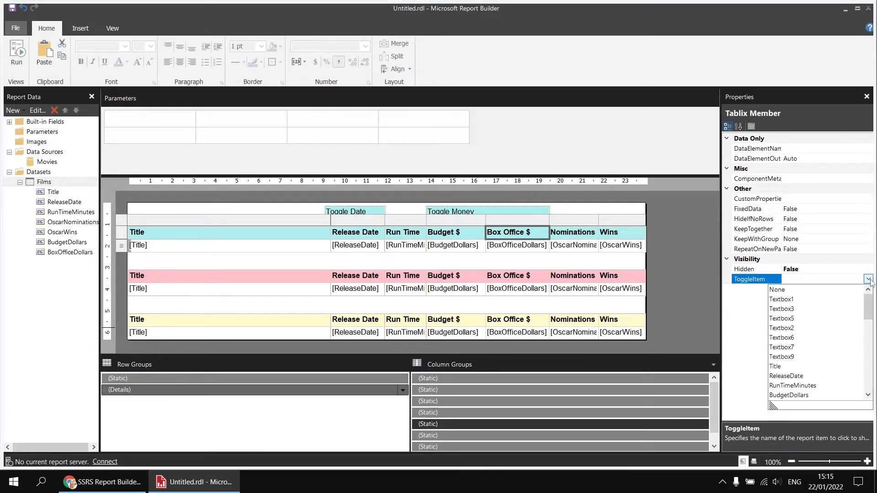
left_click_drag(869, 302, 870, 390)
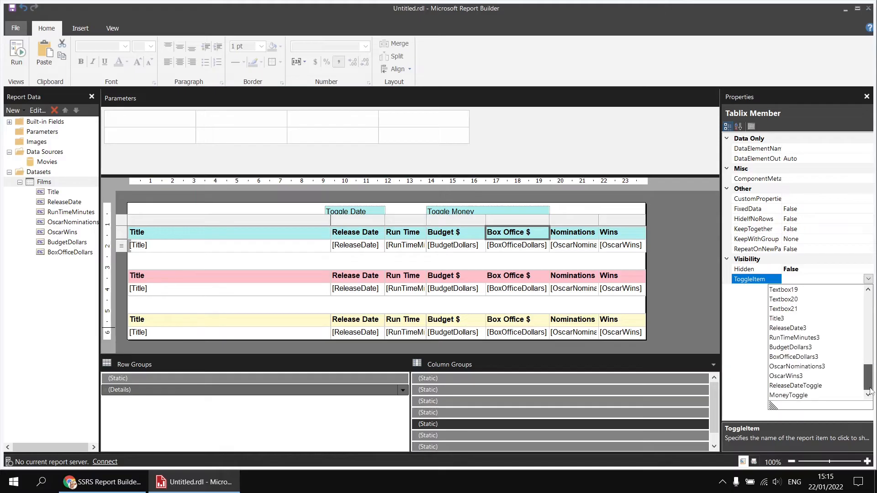
left_click(788, 395)
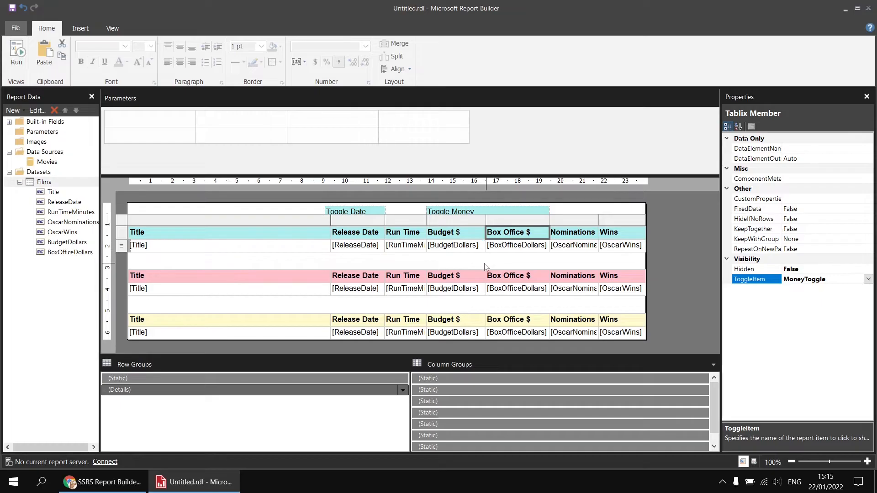
- Run the report and use Toggle Money to hide and show the turquoise table's Budget $ and Box Office $ columns
left_click(486, 265)
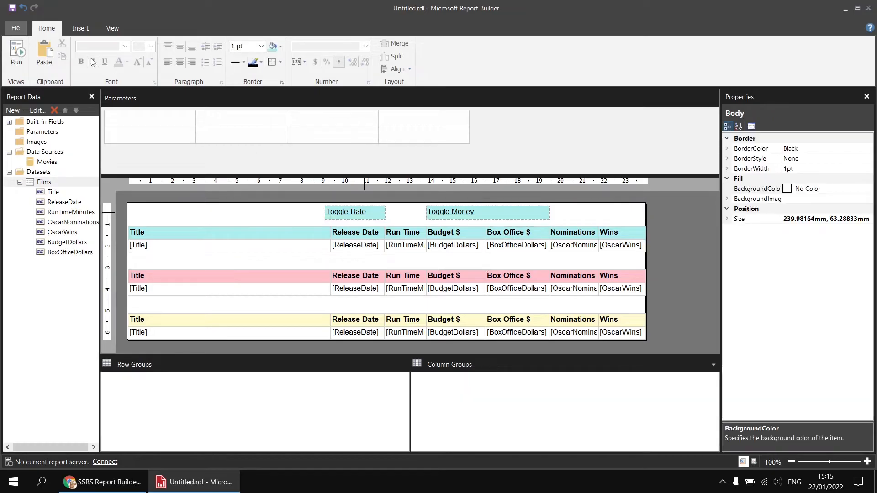
left_click(16, 52)
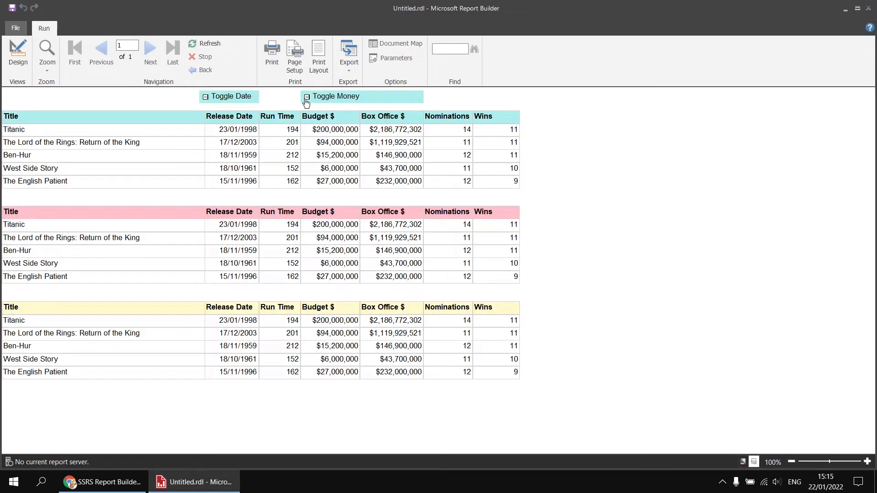
left_click(307, 98)
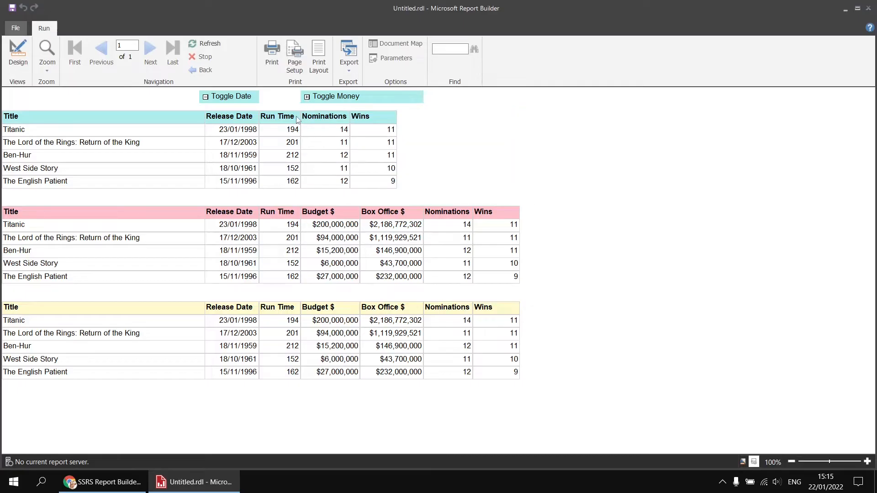
left_click(307, 99)
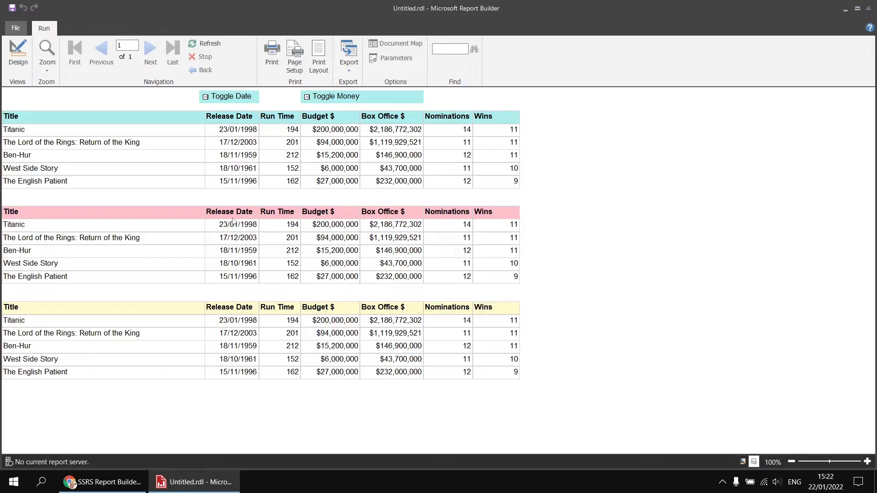
- In the report design, add a Boolean parameter named HideReleaseDate with the prompt "Hide release date"
left_click(18, 54)
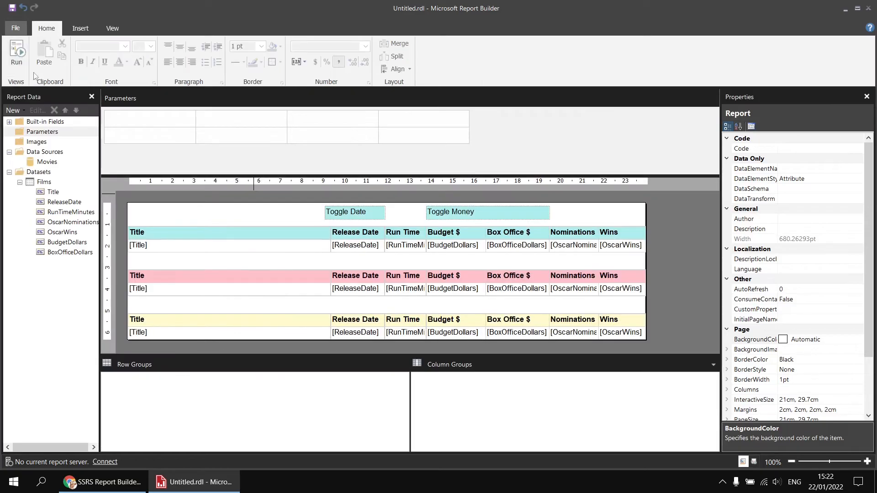
right_click(63, 133)
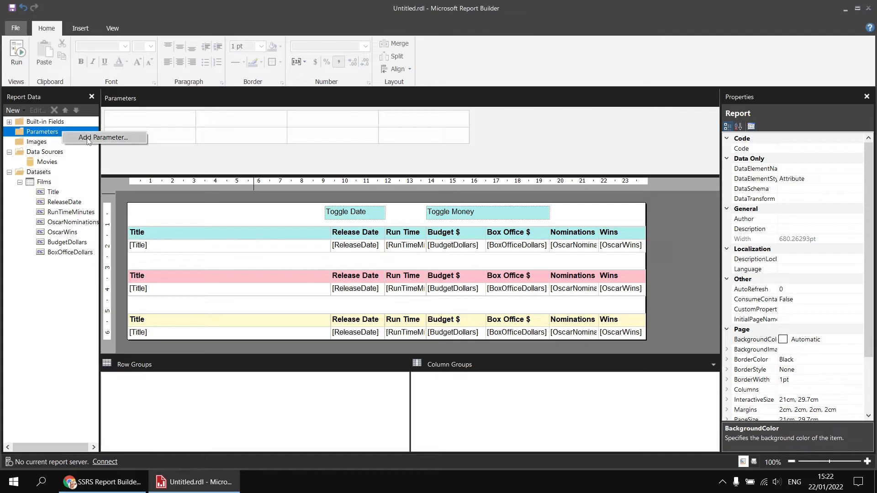
right_click(139, 120)
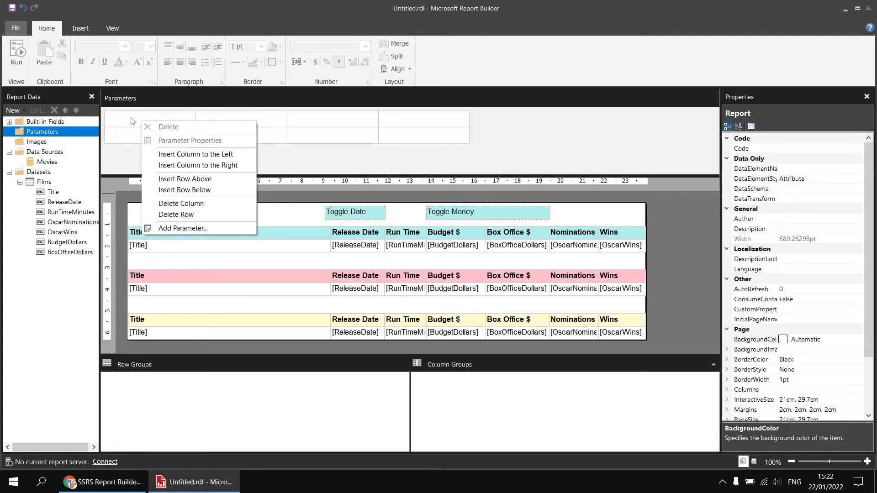
left_click(196, 231)
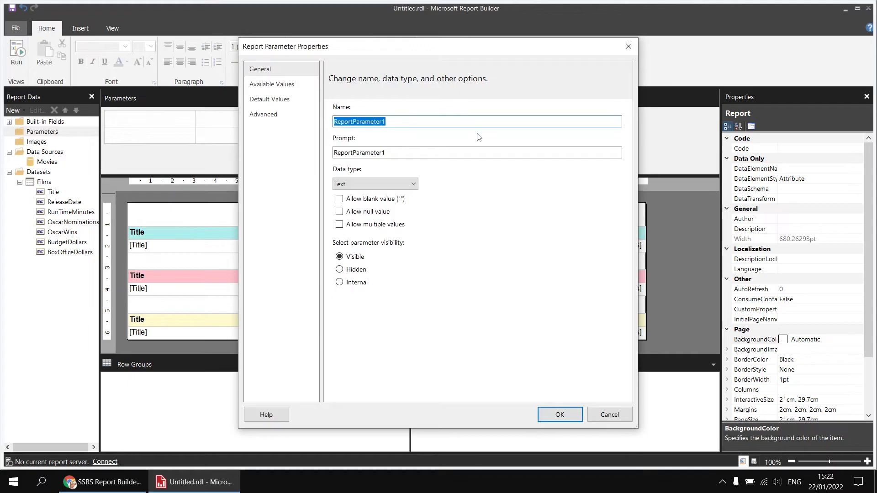
type("HideReleaseDate")
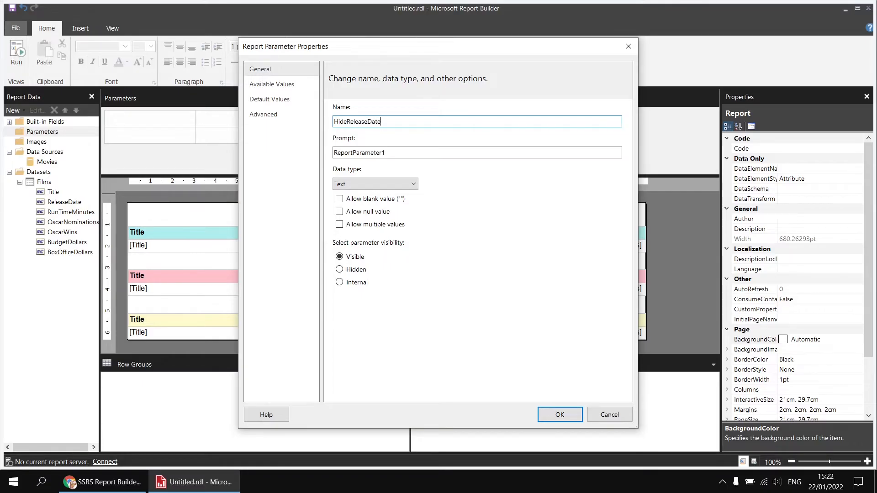
key("Tab")
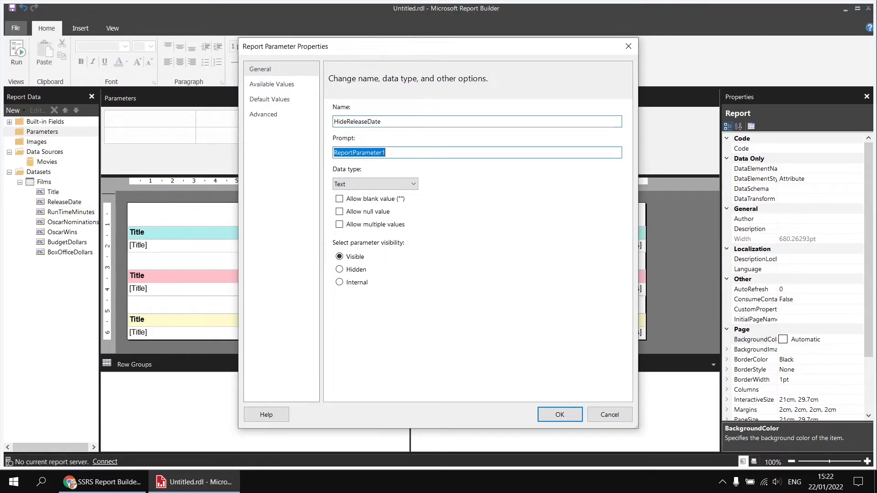
type("Hide release date")
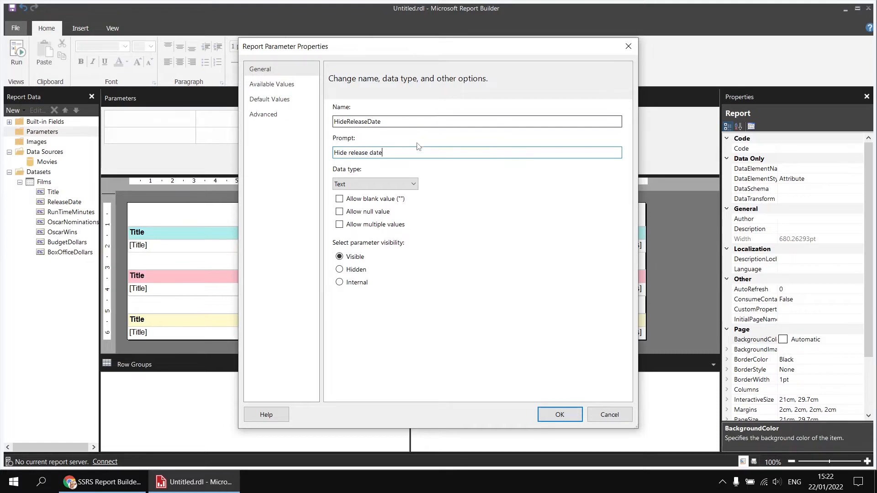
left_click(405, 184)
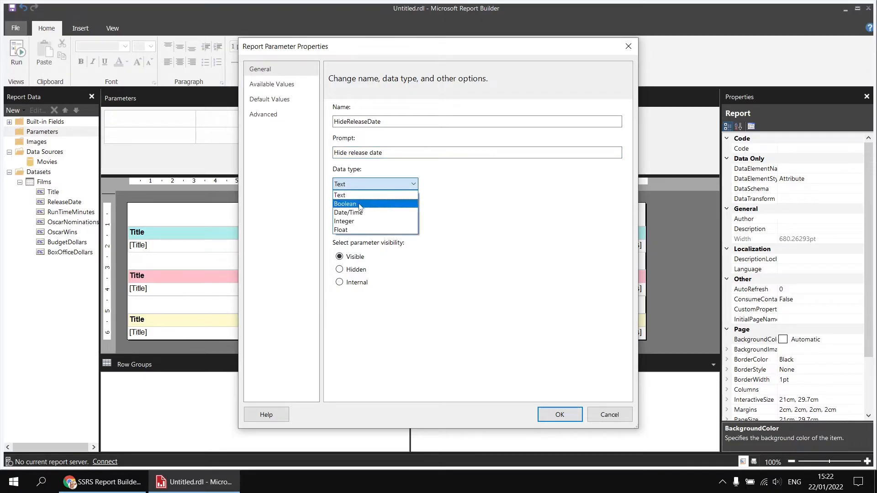
left_click(360, 205)
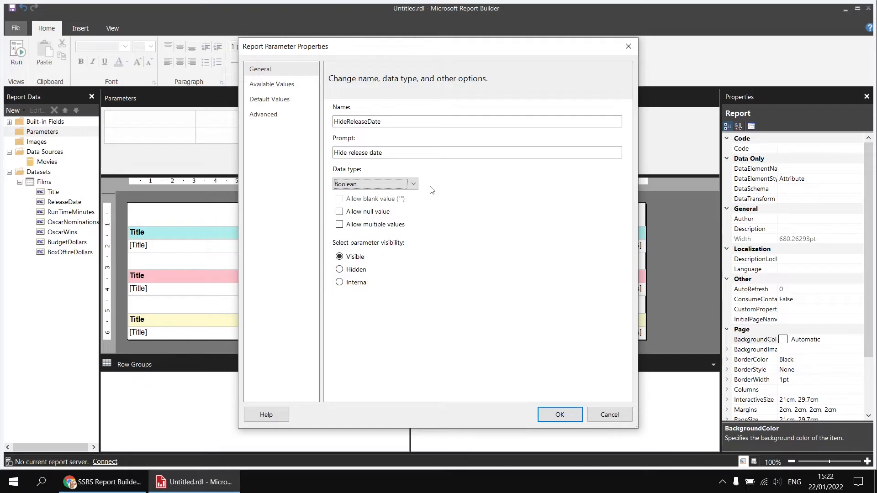
- Specify false as the default value of the HideReleaseDate parameter and save the parameter
left_click(280, 99)
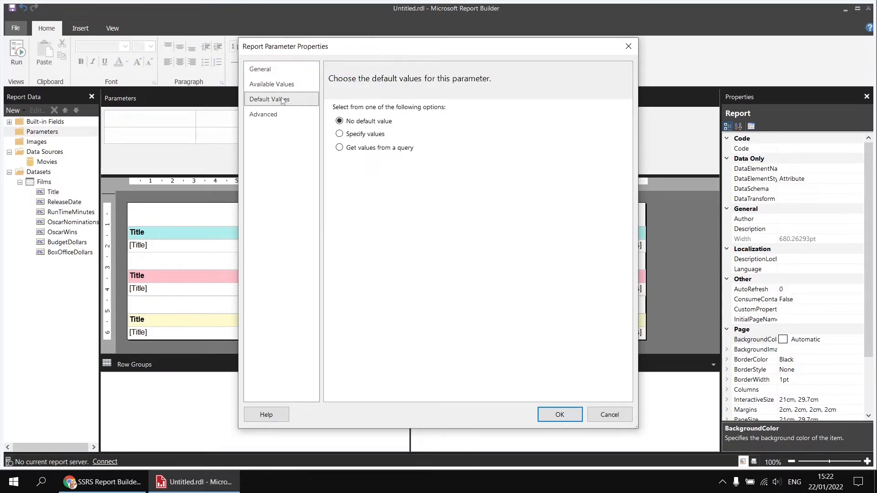
left_click(347, 135)
left_click(348, 178)
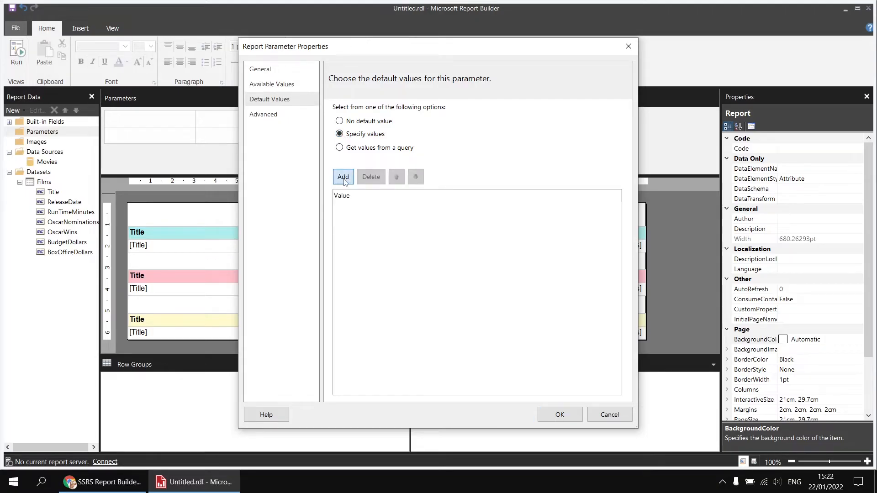
type("fa")
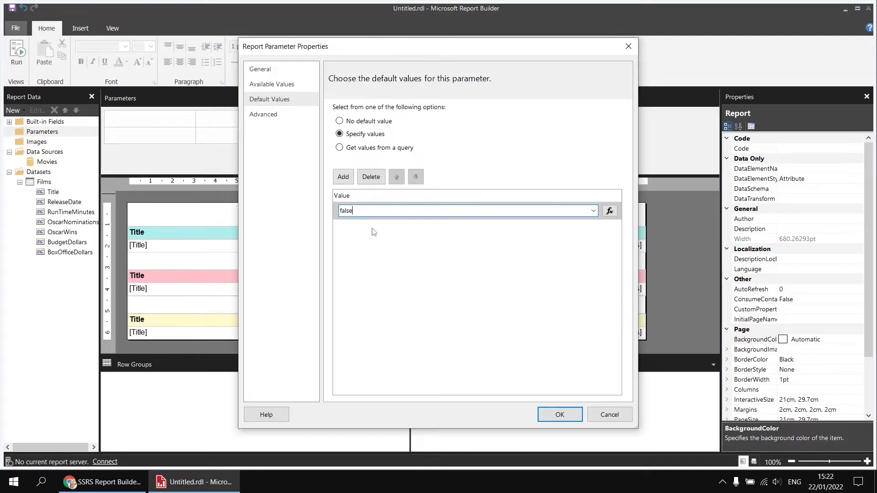
type("lse")
left_click(555, 416)
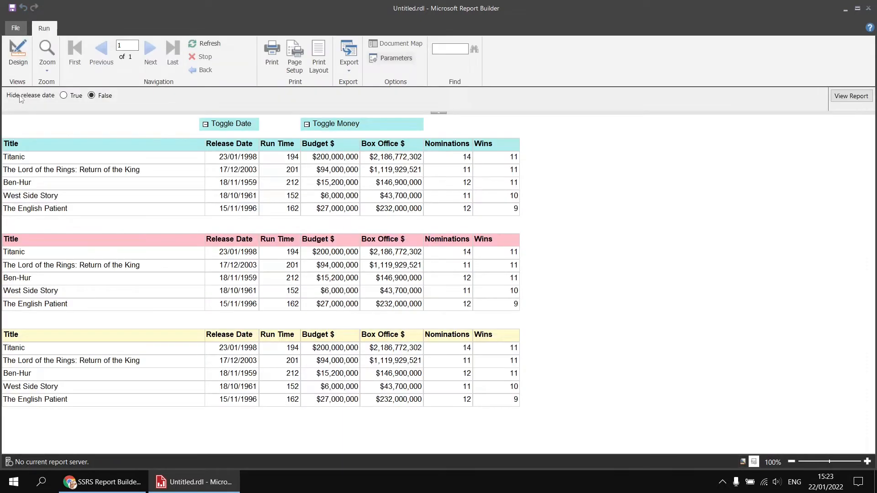
- View the report with Hide release date set to True, and again with it set to False
left_click(63, 95)
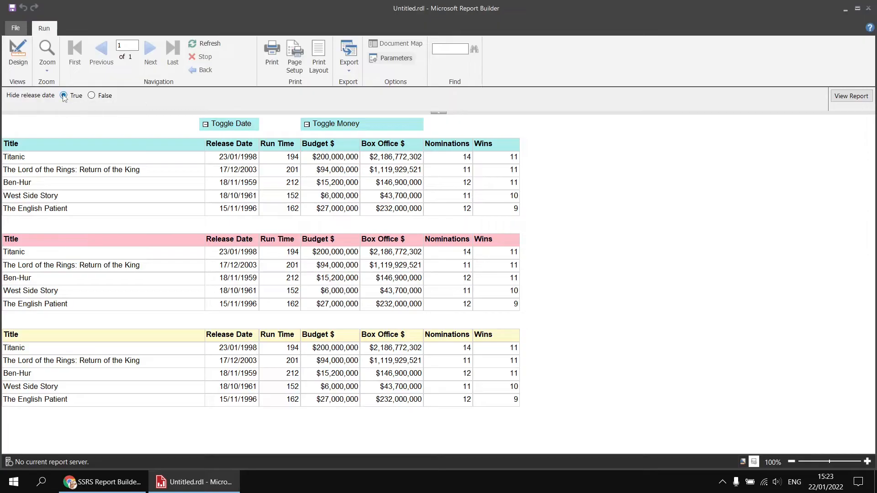
left_click(850, 96)
left_click(92, 95)
left_click(841, 97)
- In the report design, set the Hidden property of the pink table's static Release Date column member to the expression =Parameters!HideReleaseDate.Value
left_click(19, 53)
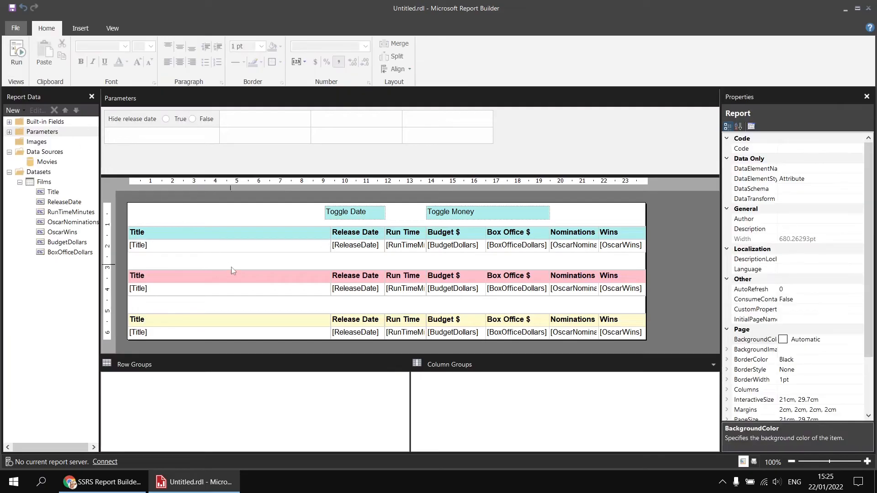
left_click(237, 279)
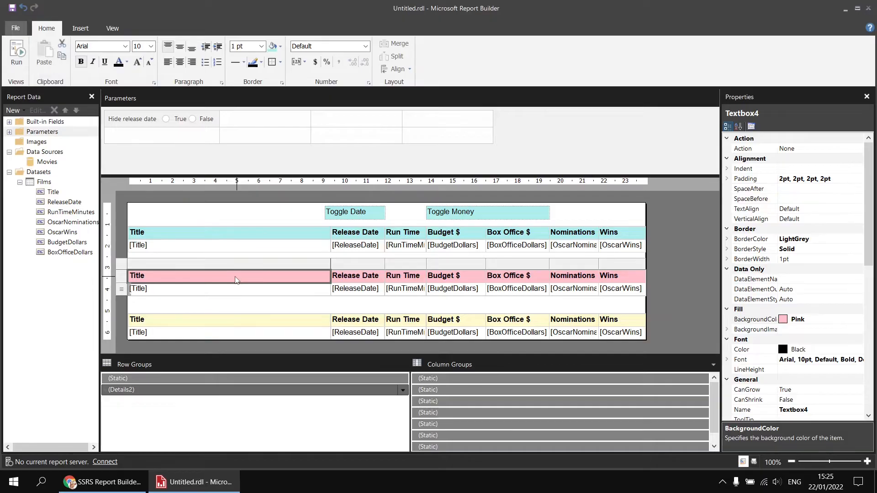
left_click(464, 392)
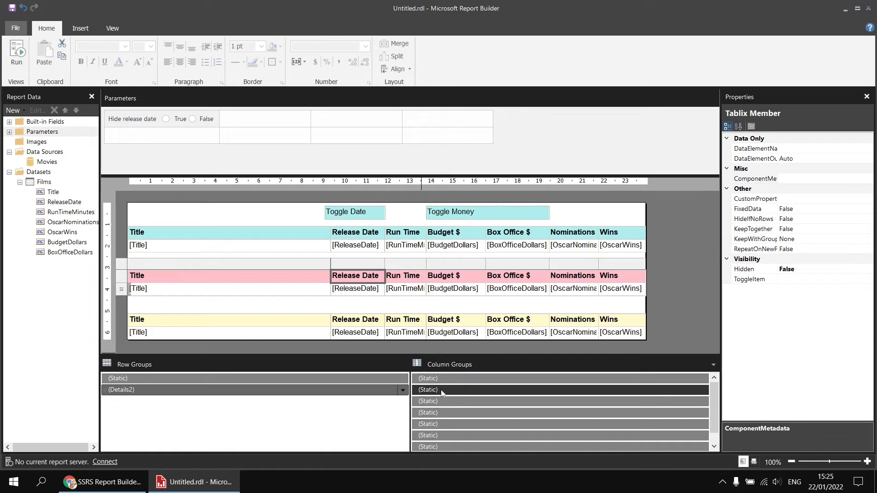
left_click(762, 273)
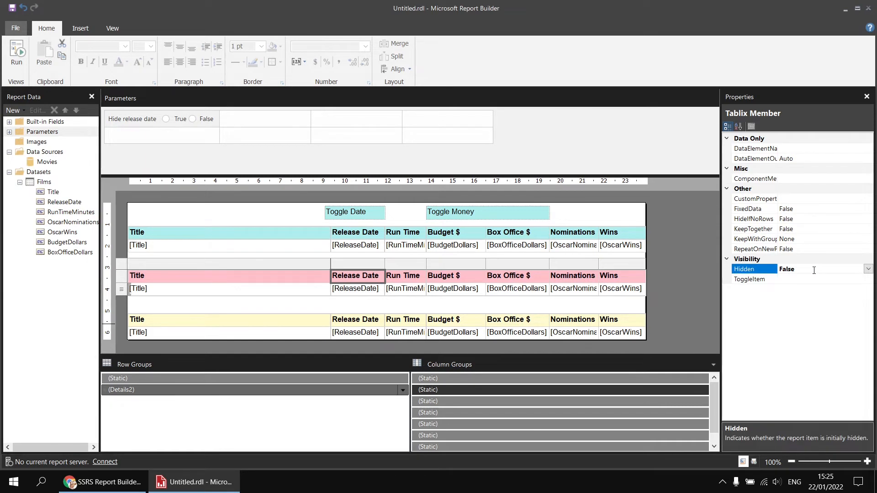
left_click(868, 269)
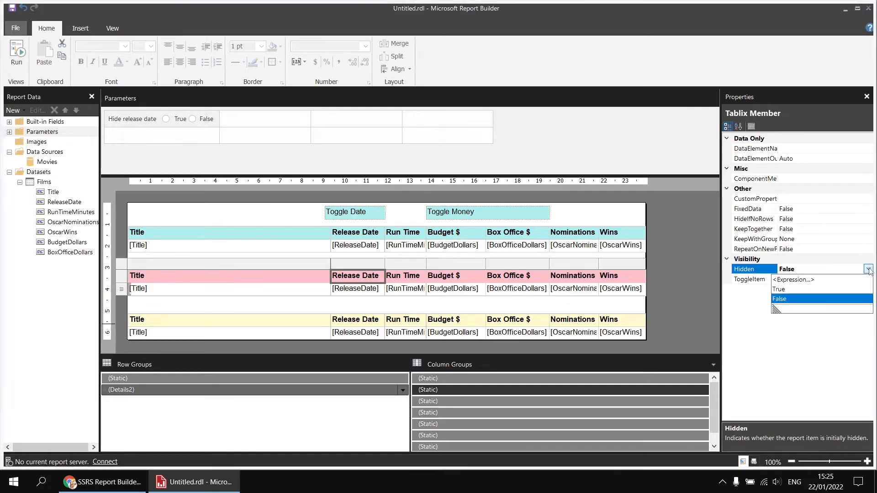
left_click(793, 280)
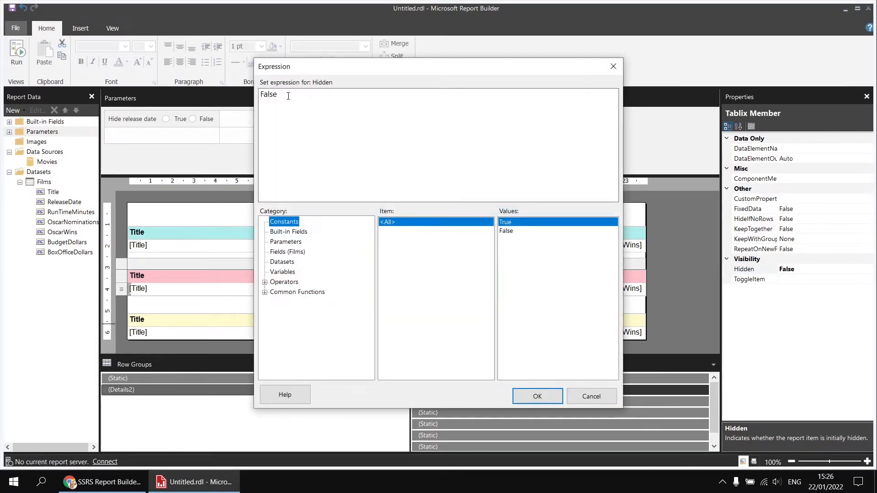
left_click_drag(288, 96, 262, 95)
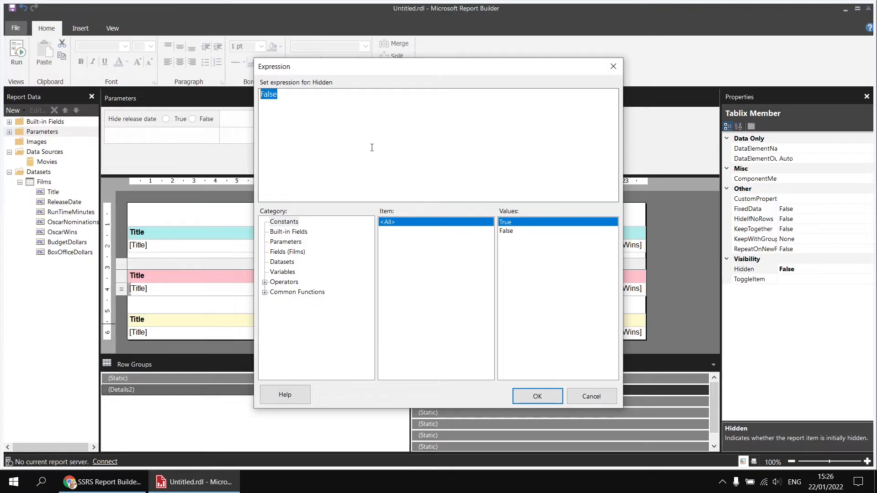
key("BackSpace")
left_click(286, 243)
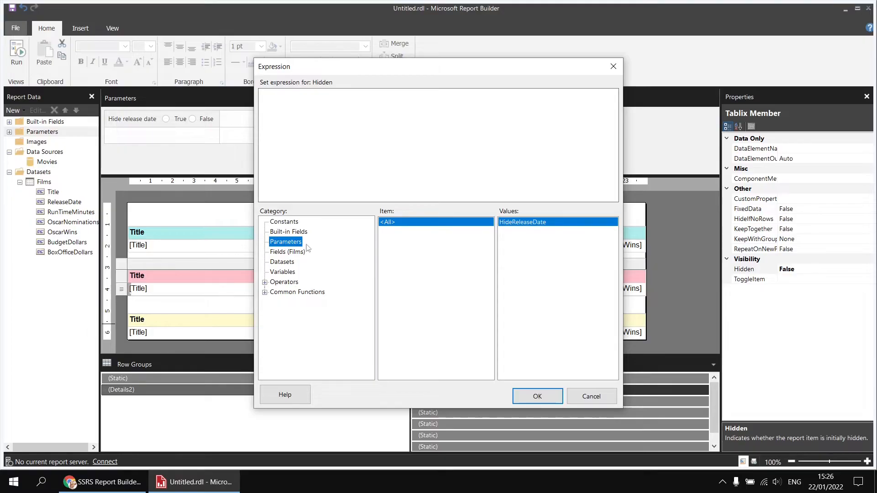
double_click(526, 222)
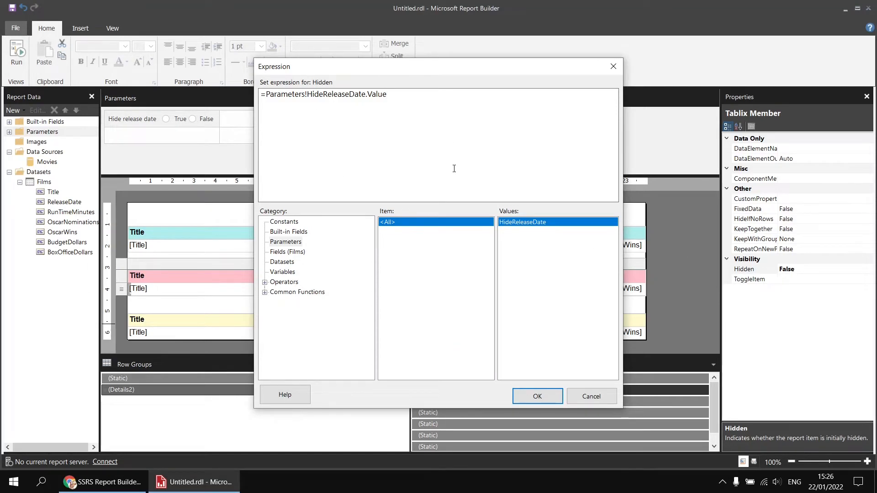
left_click(536, 395)
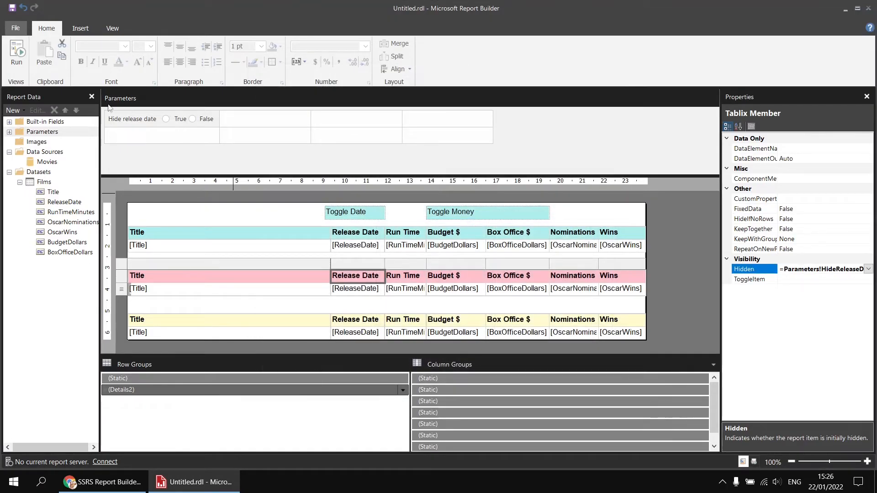
- Run the report and view it with Hide release date set to True, and again with it set to False
left_click(16, 53)
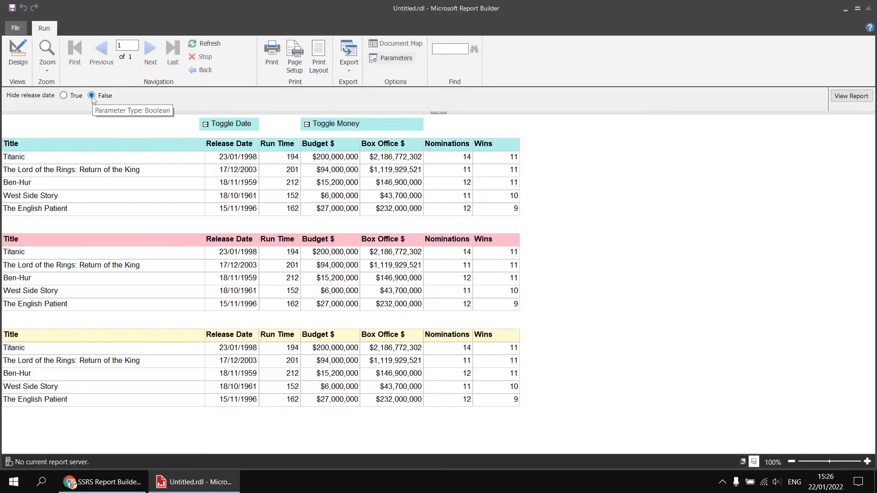
left_click(64, 96)
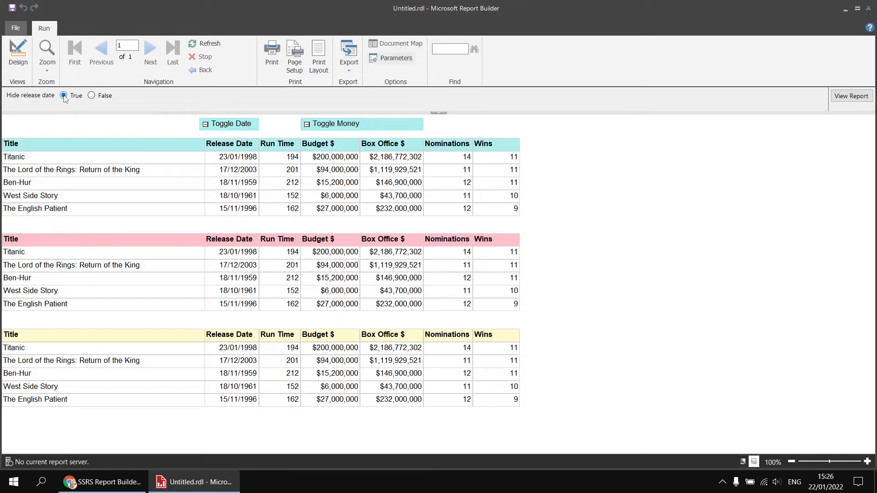
left_click(851, 96)
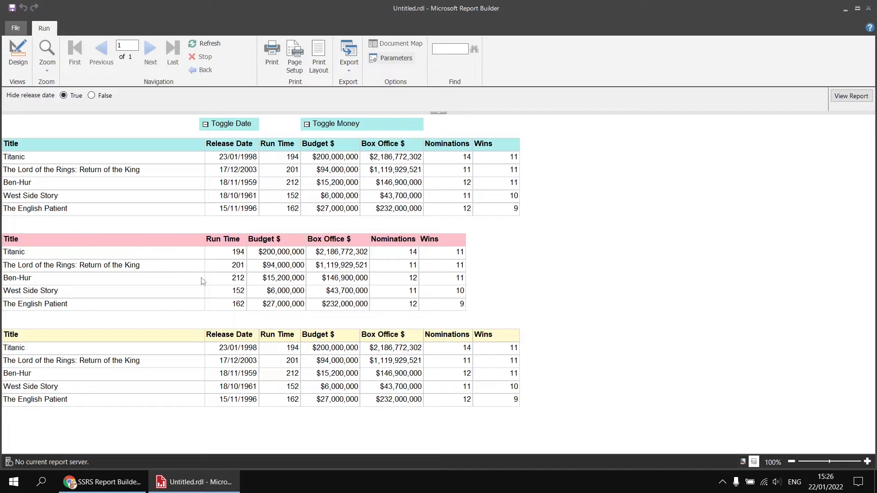
left_click(91, 95)
left_click(851, 96)
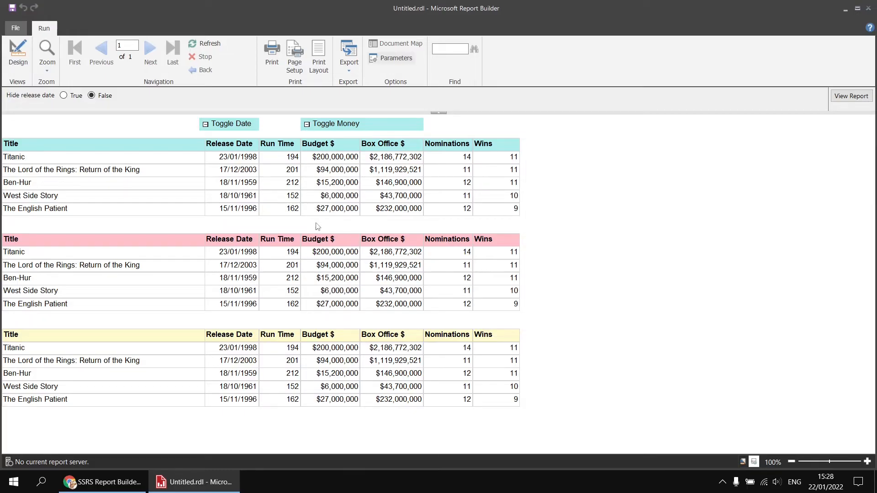
- In the report design, add a Boolean parameter named HideMoney with the prompt "Hide money"
left_click(18, 53)
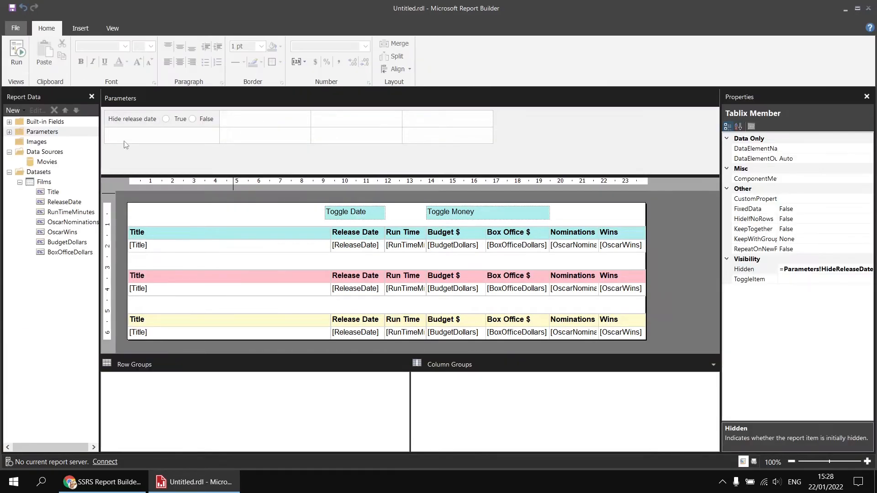
right_click(120, 138)
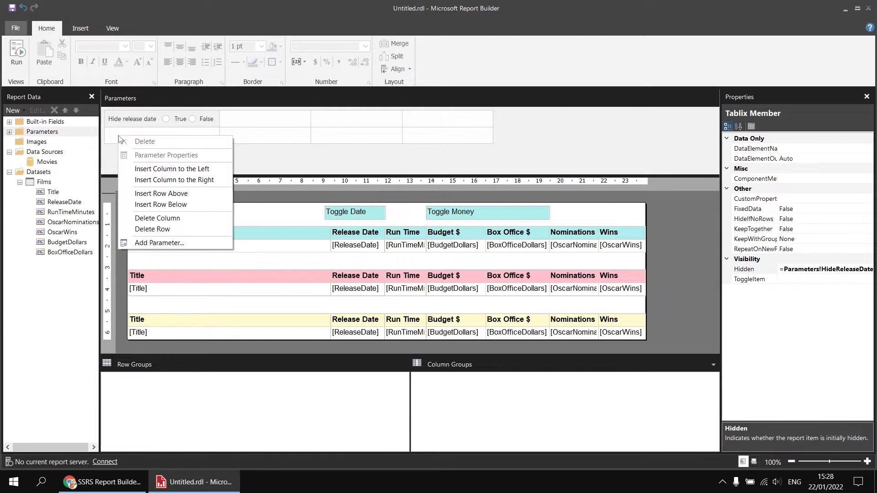
left_click(156, 242)
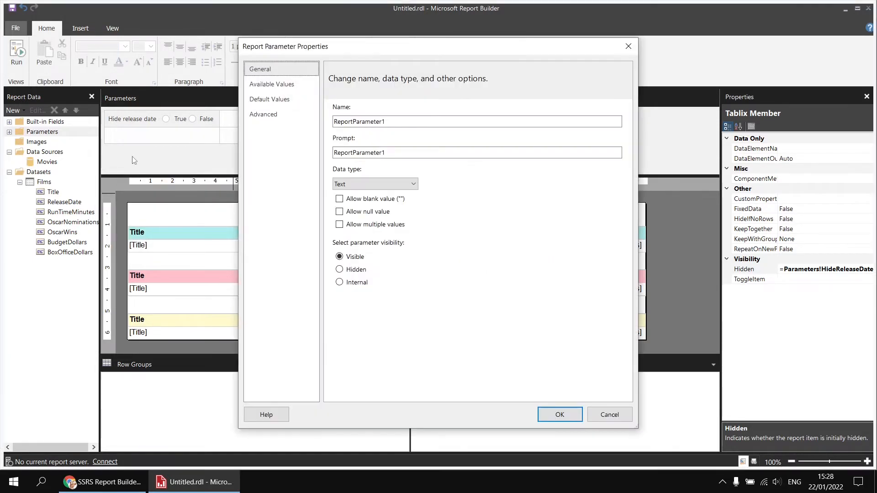
double_click(343, 121)
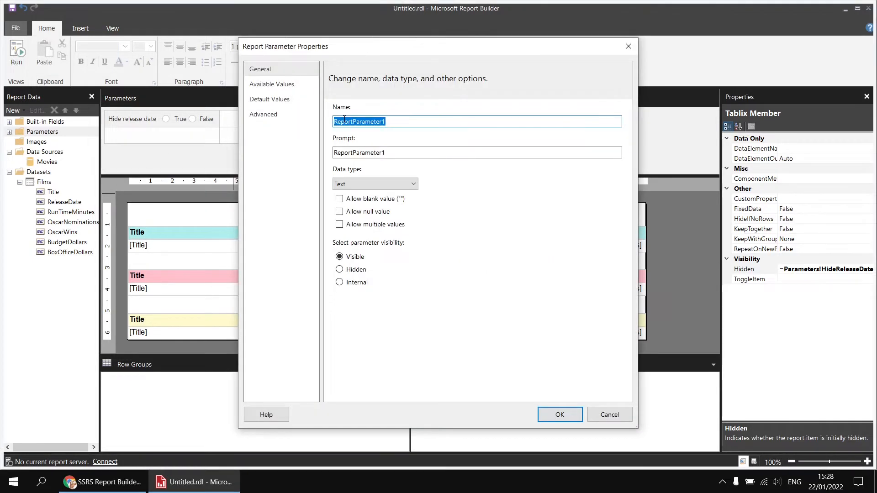
type("HidemO")
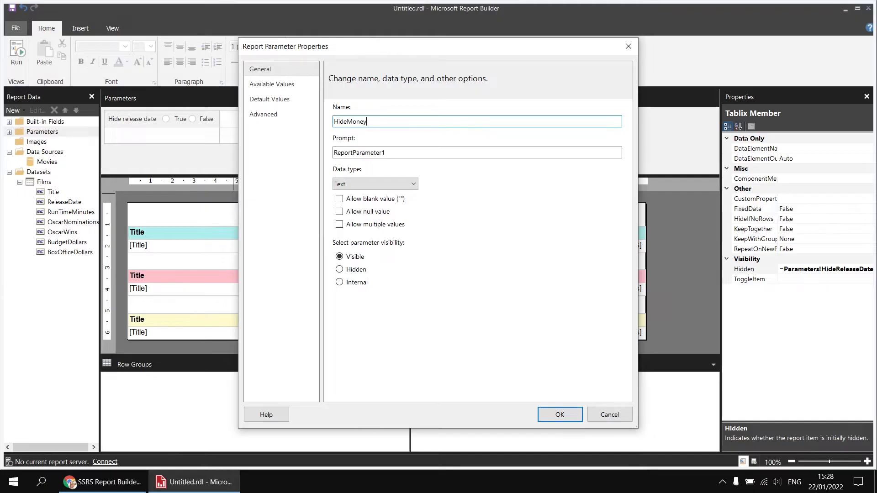
key("Tab")
type("Hid")
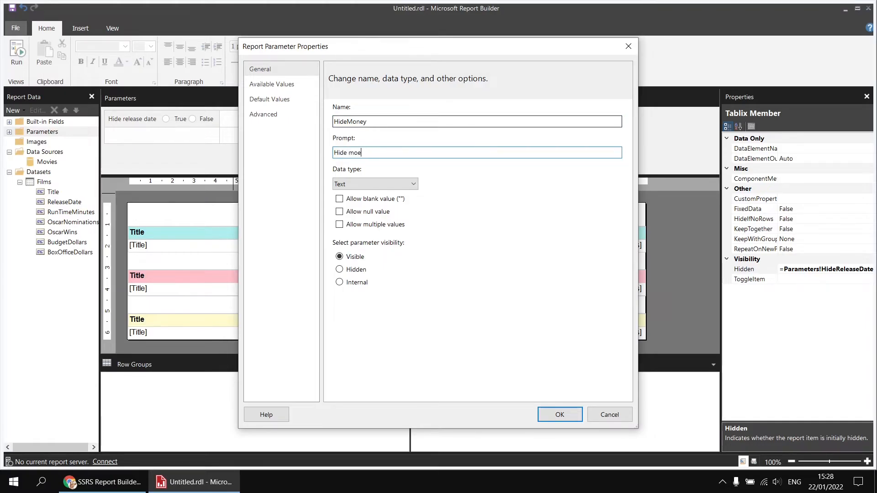
left_click(370, 185)
left_click(359, 201)
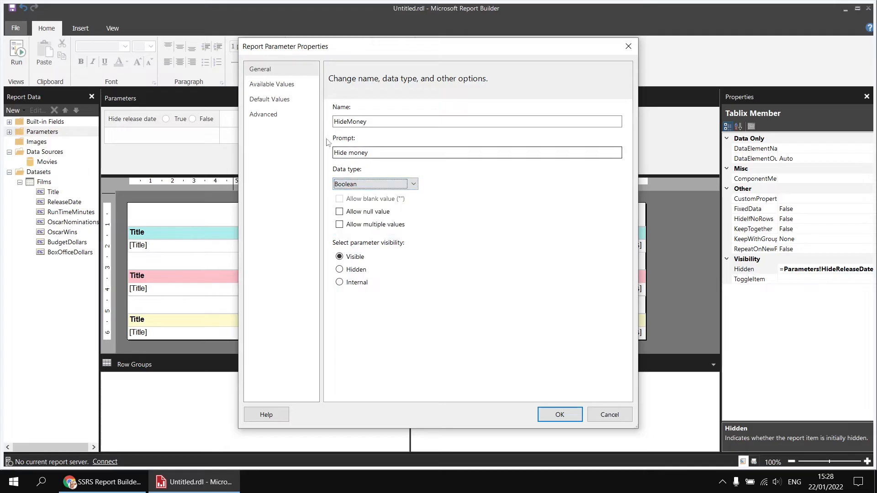
- Specify false as the default value of the HideMoney parameter and save the parameter
left_click(279, 100)
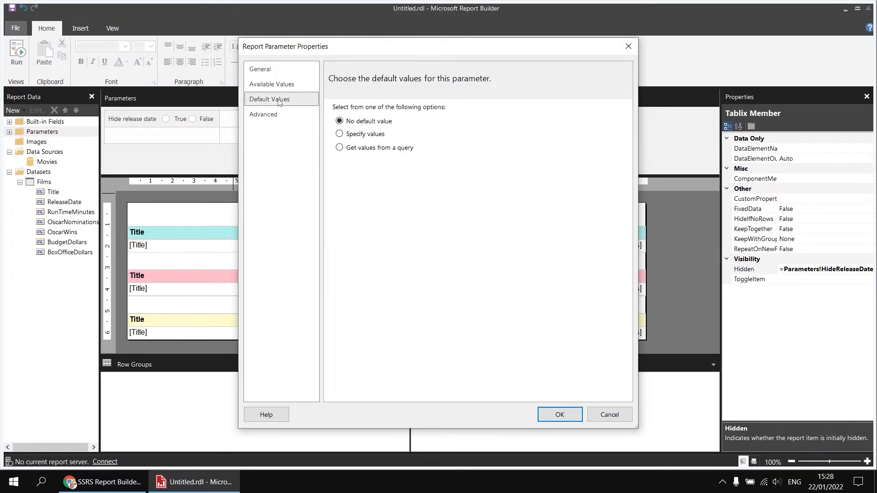
left_click(364, 135)
left_click(343, 176)
type("false")
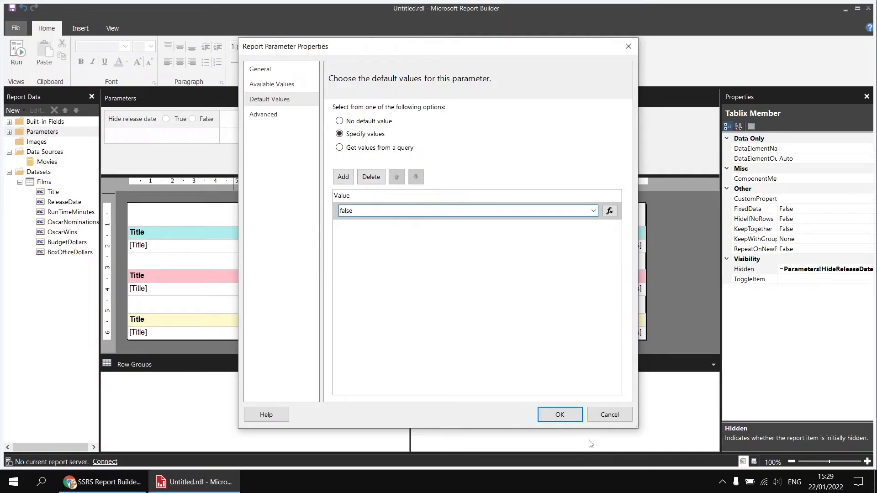
left_click(562, 418)
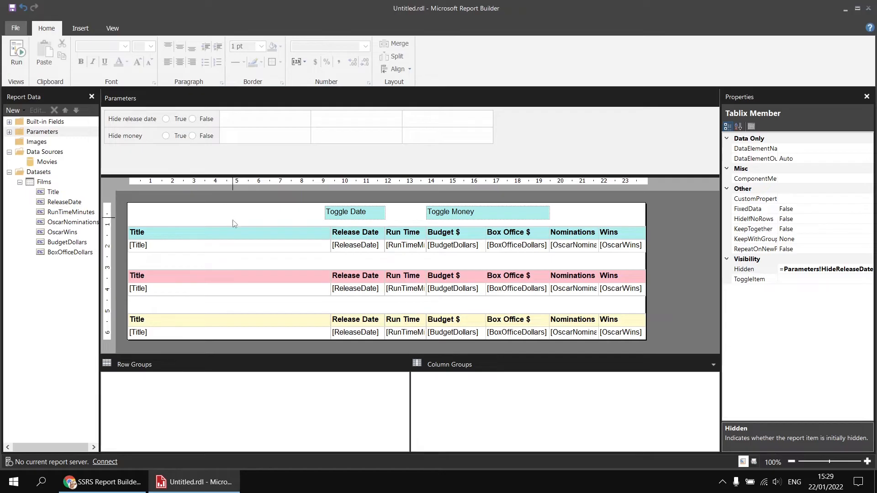
- Set the Hidden property of the pink table's static Budget $ column member to the expression =Parameters!HideMoney.Value
left_click(309, 294)
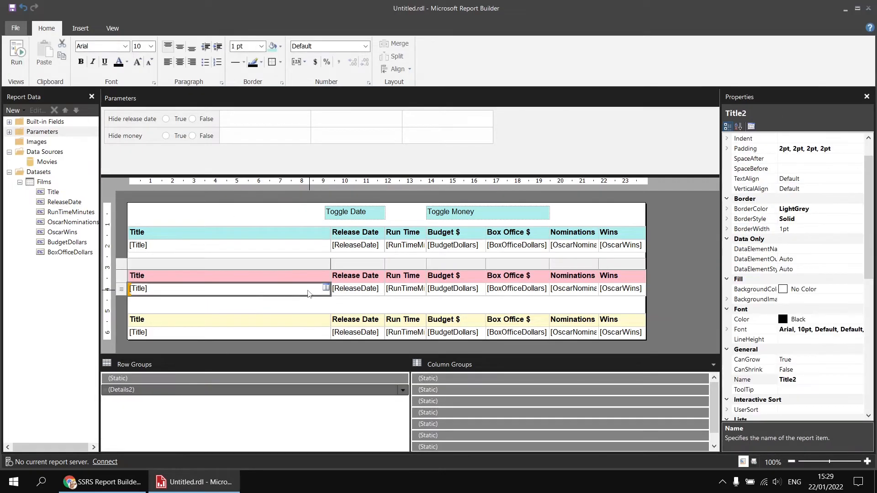
left_click(448, 415)
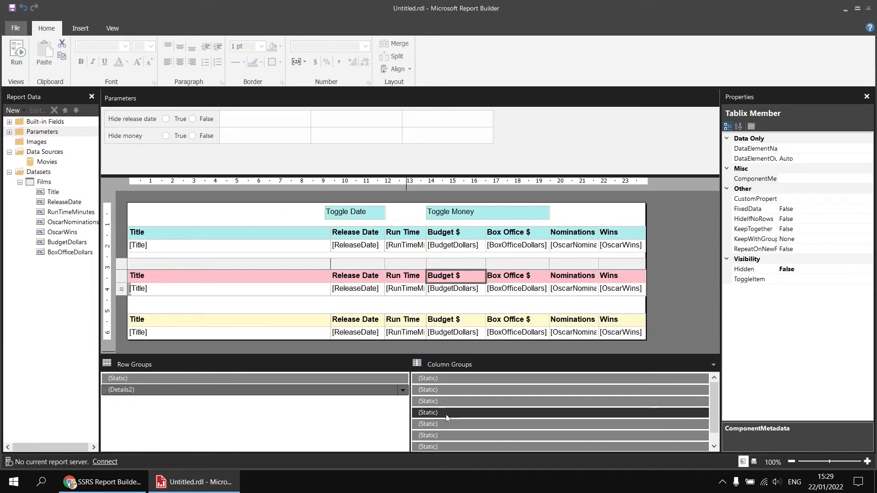
left_click(818, 269)
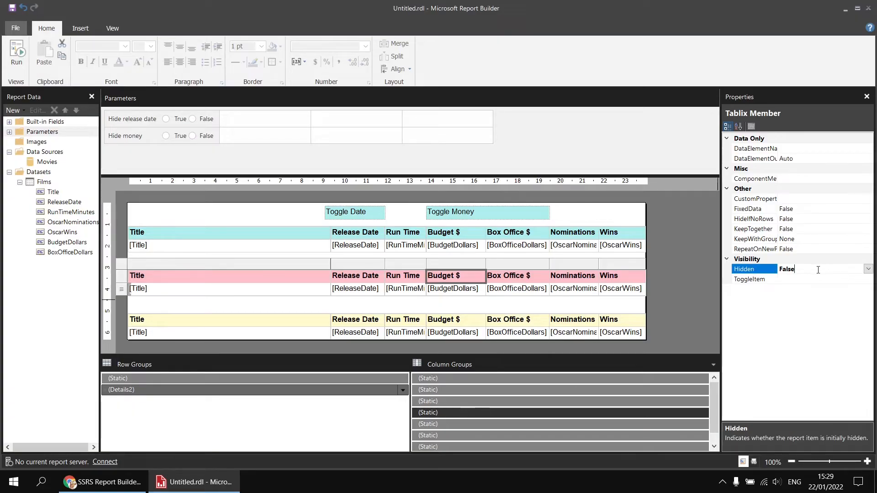
left_click(868, 269)
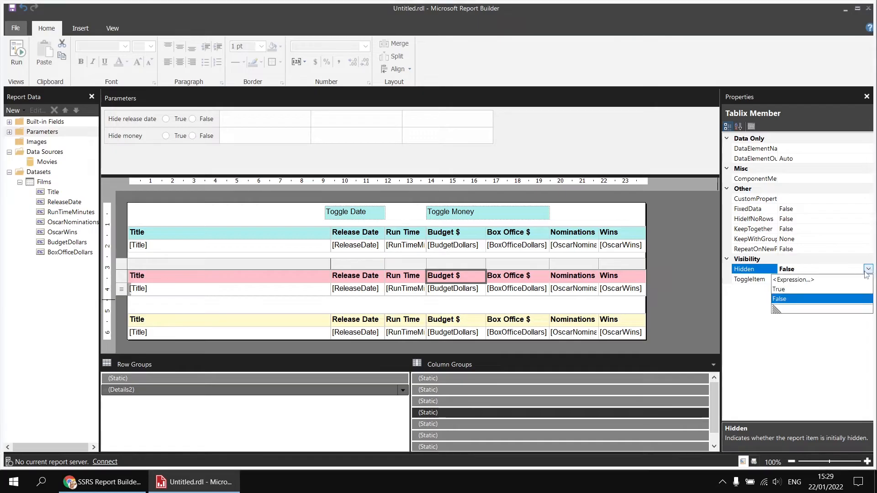
left_click(810, 280)
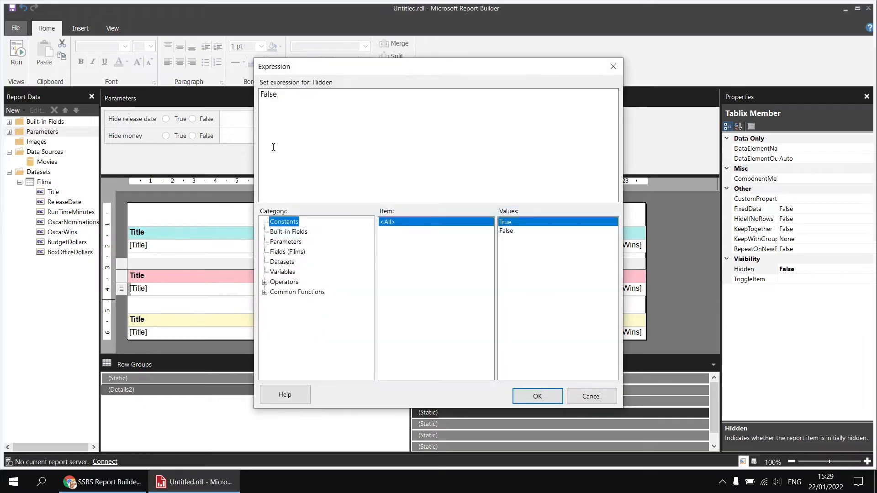
left_click_drag(292, 96, 243, 95)
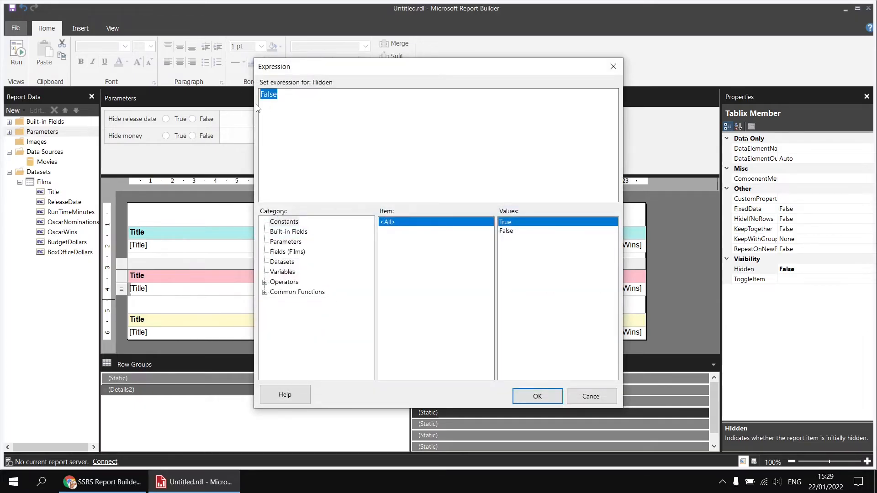
key("Delete")
left_click(294, 243)
left_click(518, 232)
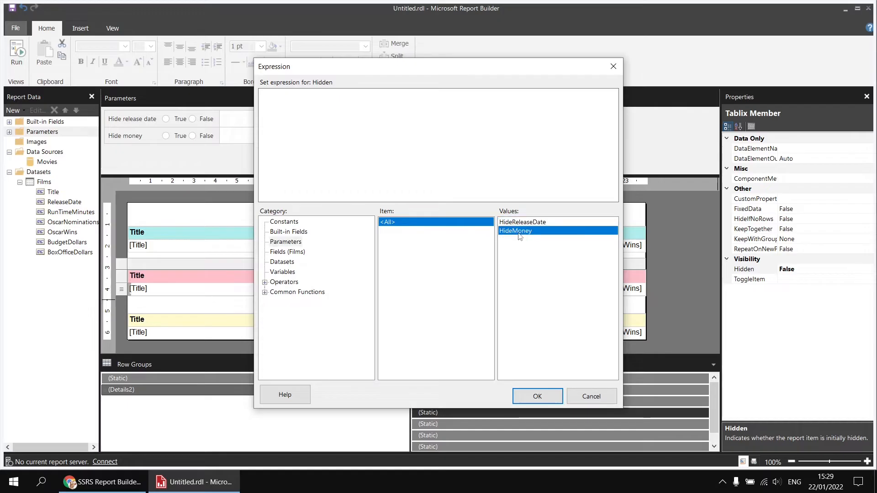
double_click(519, 231)
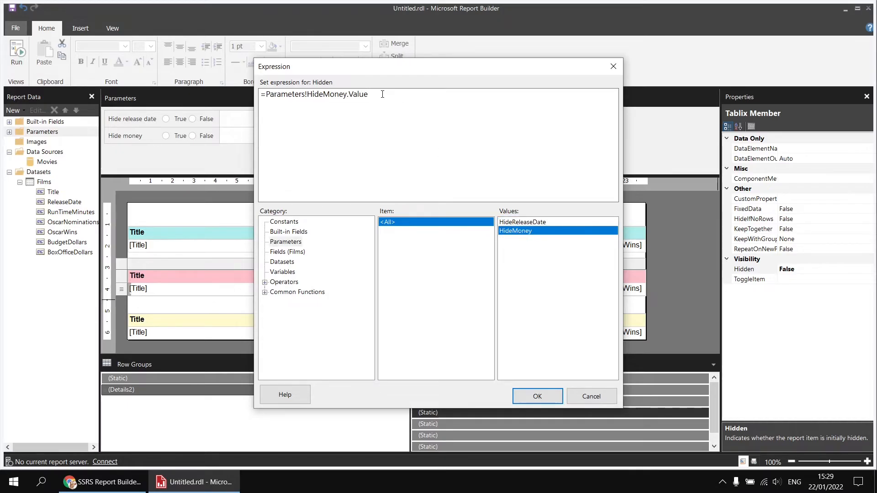
left_click(535, 395)
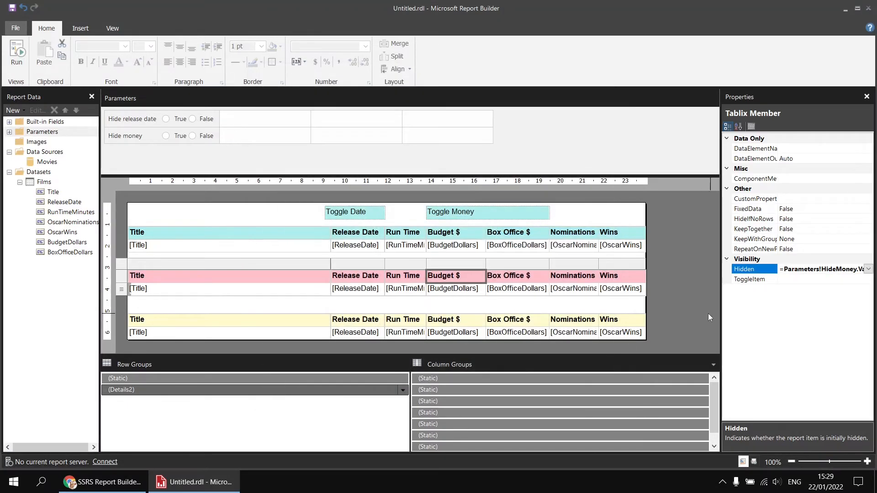
- Set the Hidden property of the pink table's static Box Office $ column member to the expression =Parameters!HideMoney.Value
left_click(460, 411)
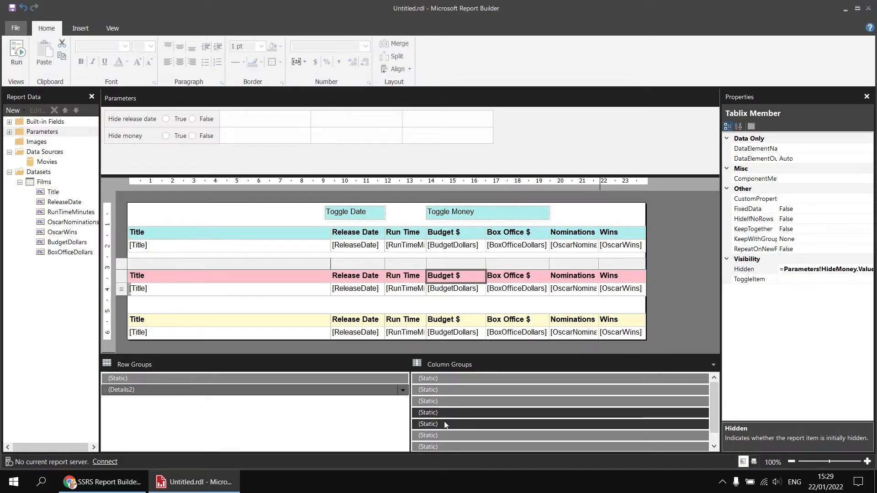
left_click(445, 424)
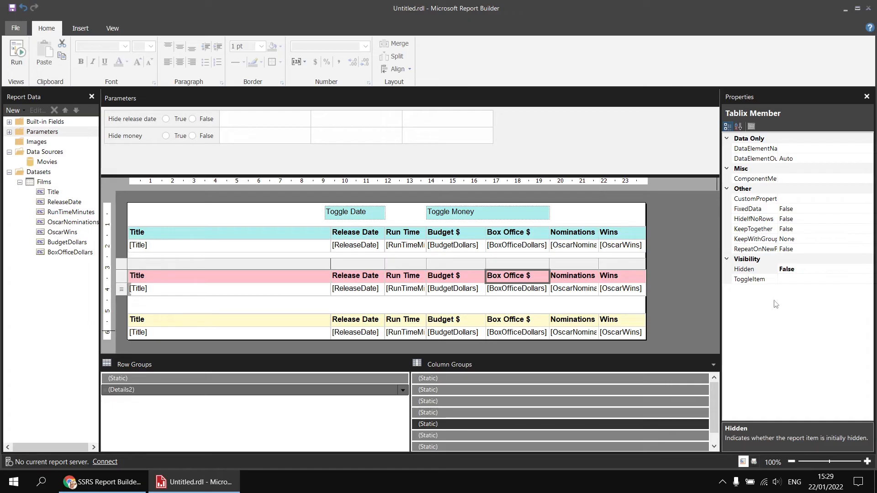
left_click(820, 270)
left_click(869, 270)
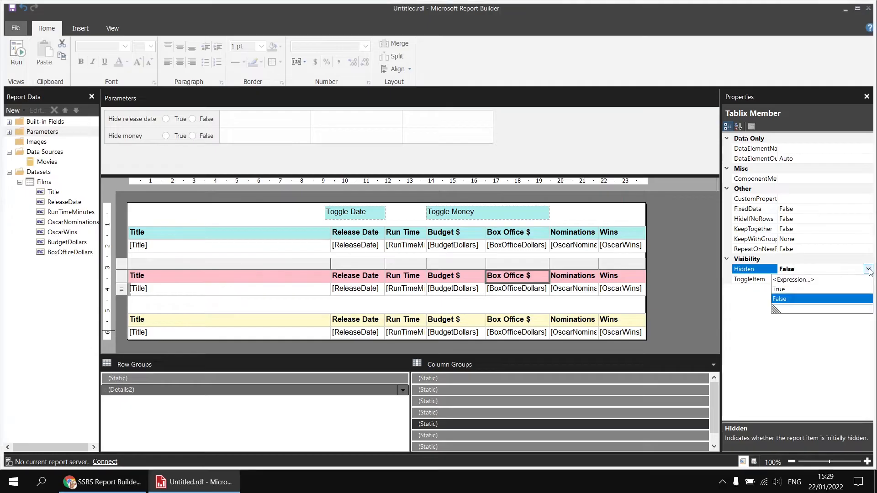
left_click(798, 283)
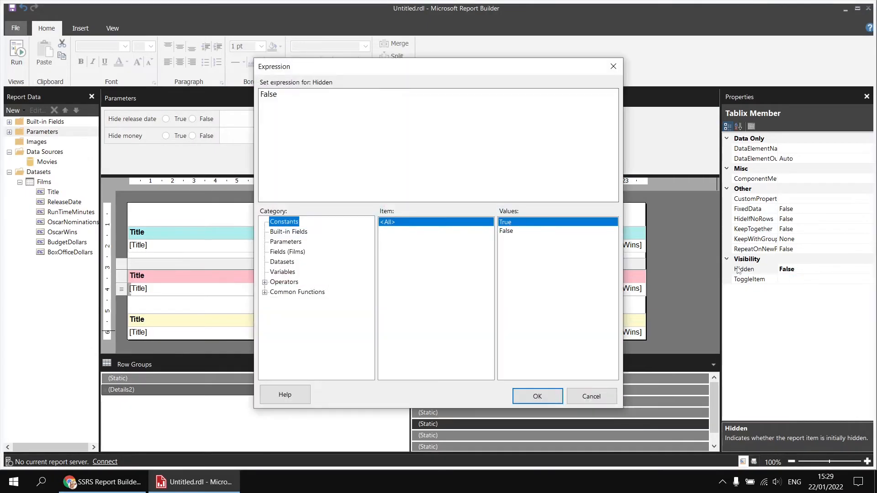
left_click(303, 121)
key("ctrl+a")
key("BackSpace")
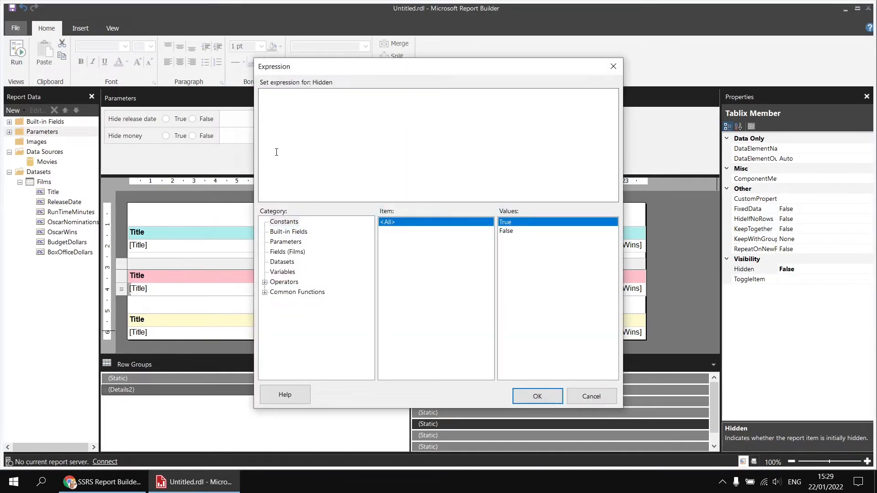
left_click(286, 242)
double_click(519, 231)
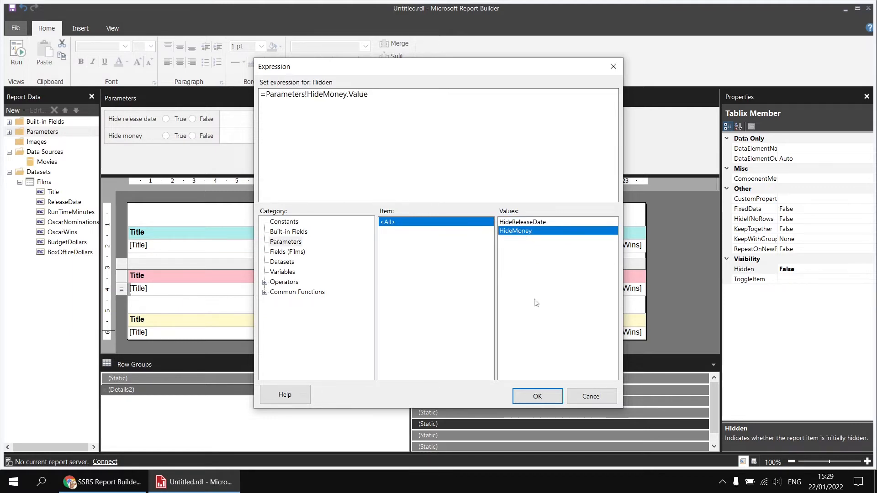
left_click(537, 395)
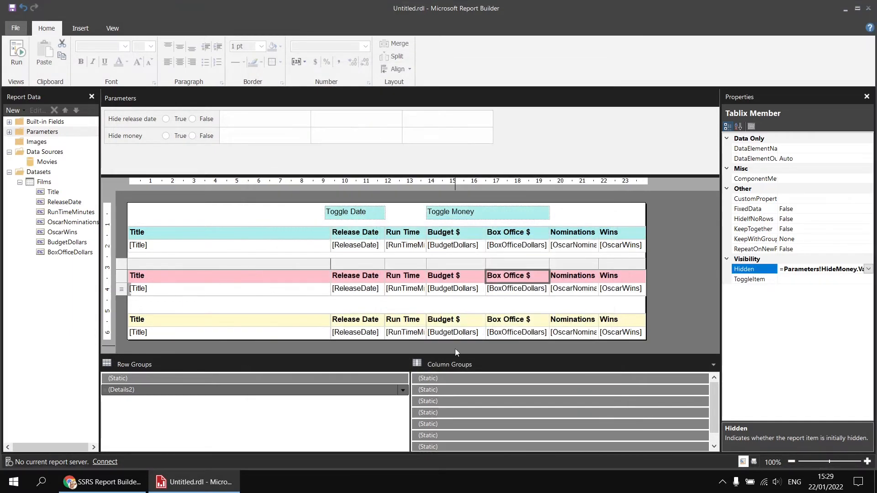
- Run the report with Hide money set to True, and again with it set to False, and return to the report design
left_click(16, 51)
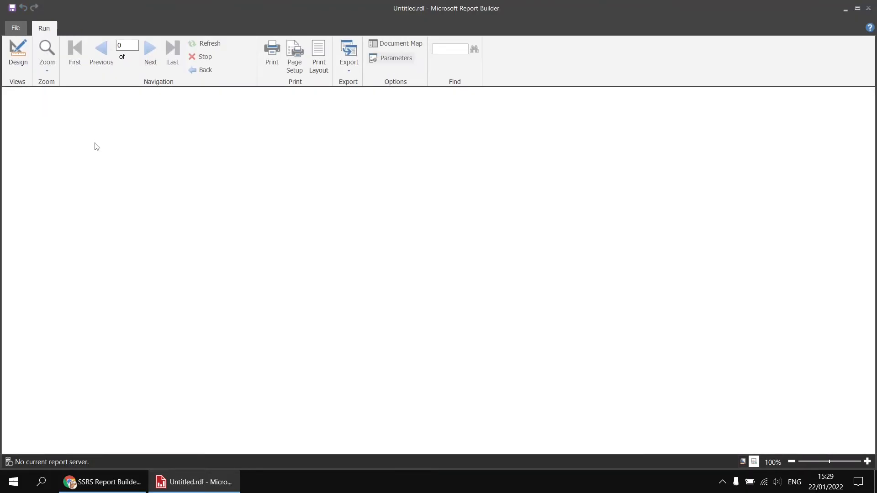
left_click(63, 107)
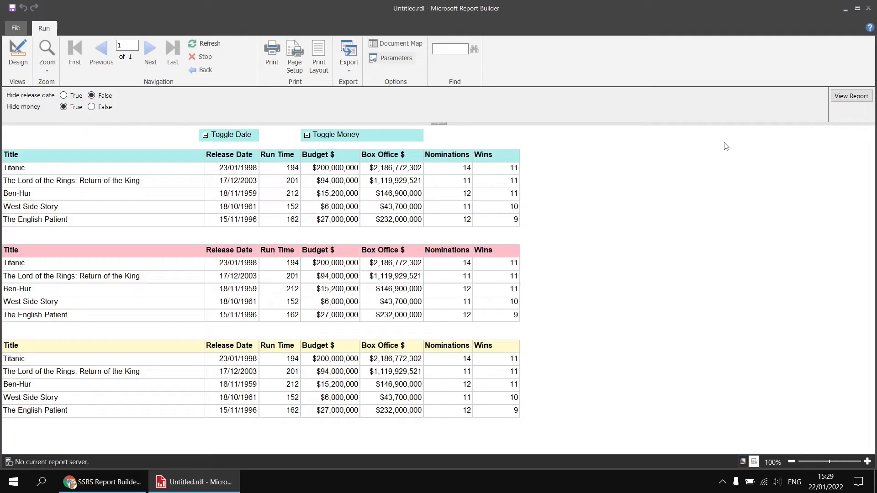
left_click(846, 96)
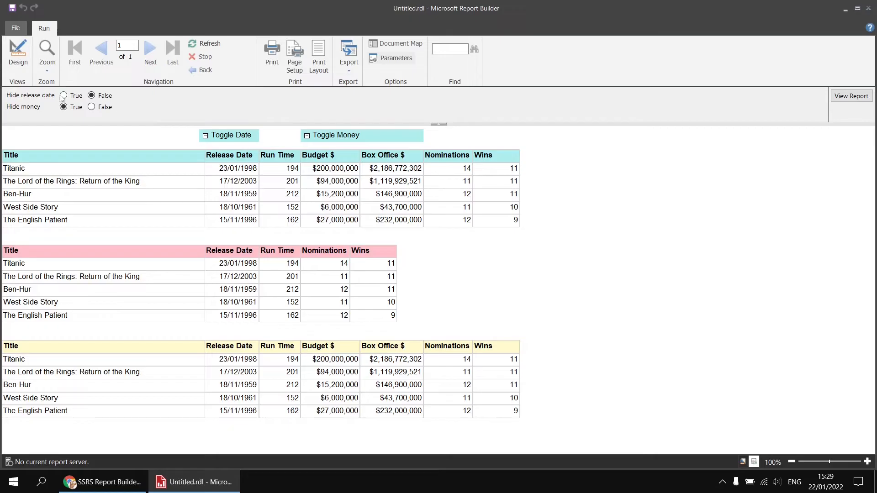
left_click(95, 107)
left_click(851, 96)
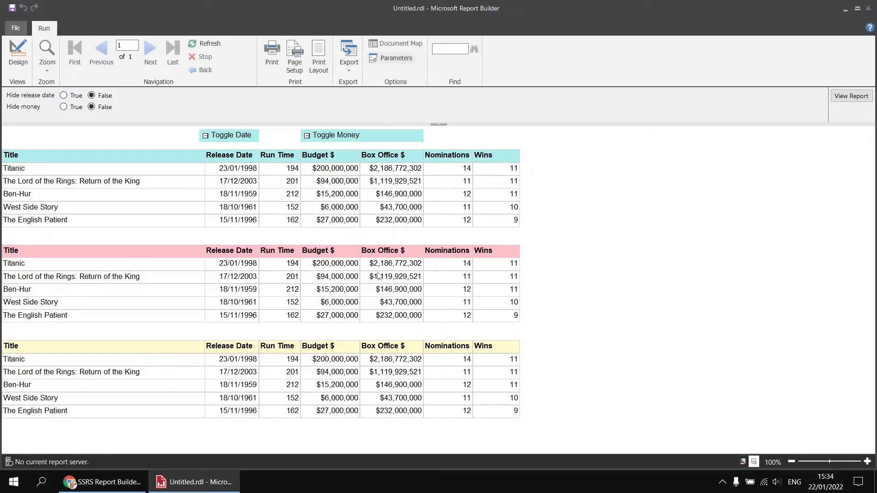
left_click(18, 54)
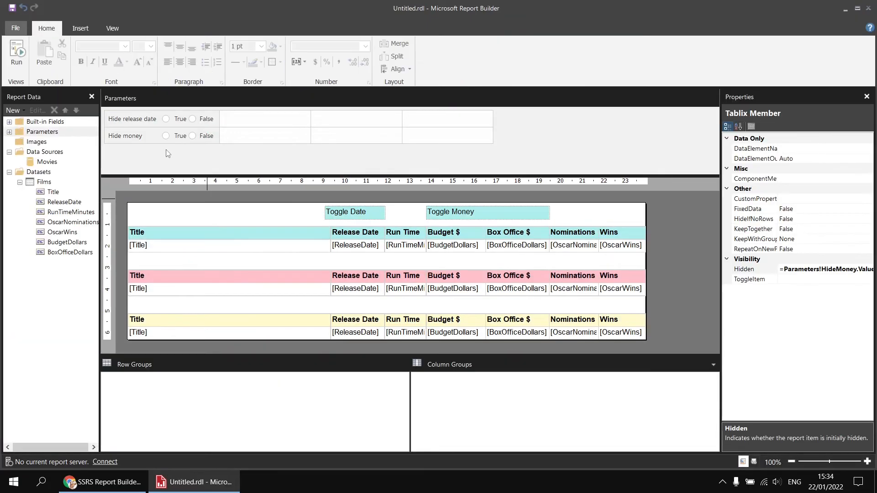
- Add a text parameter named ShowSelectedColumns with the prompt "Show selected columns" and allow multiple values
right_click(321, 120)
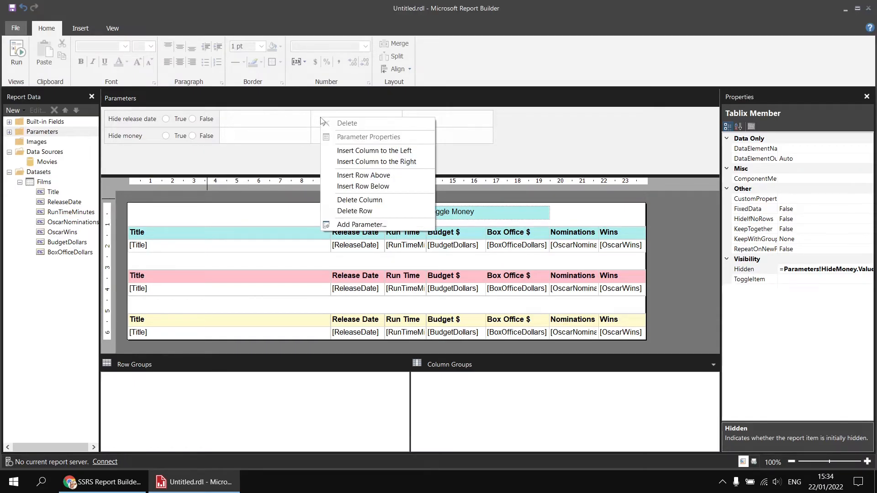
left_click(355, 225)
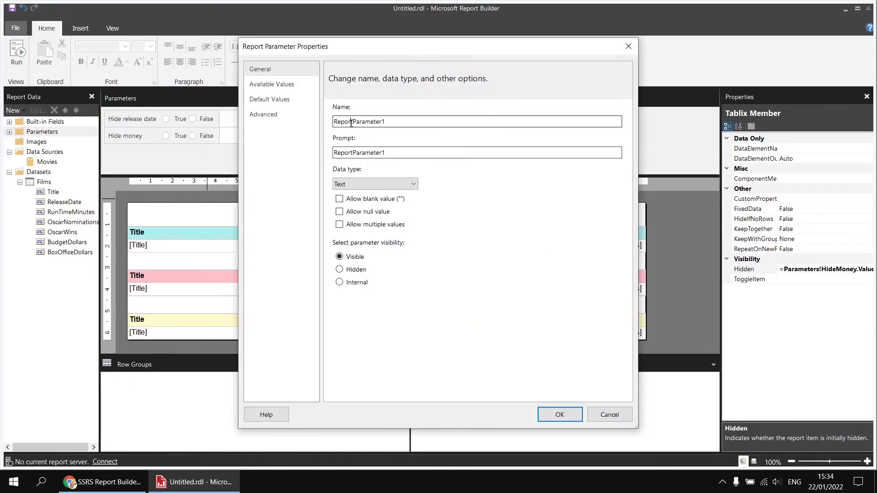
type("Sho")
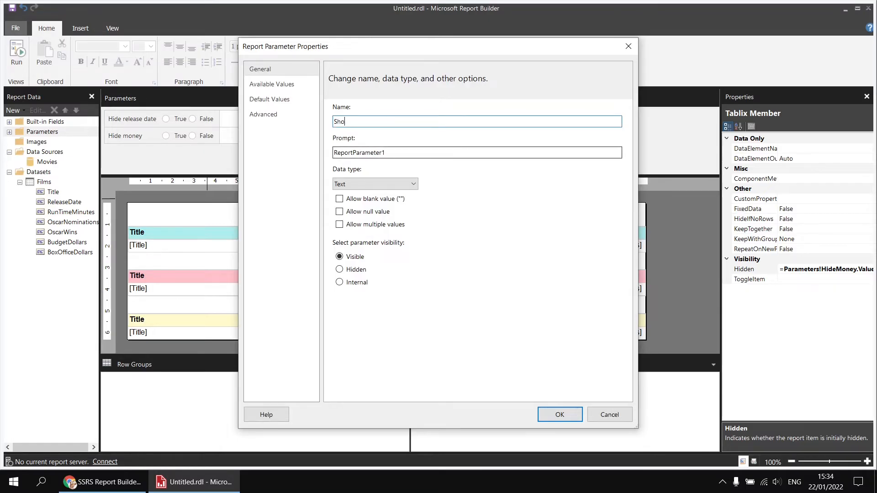
type("wSelectedColumns")
key("Tab")
type("Sho")
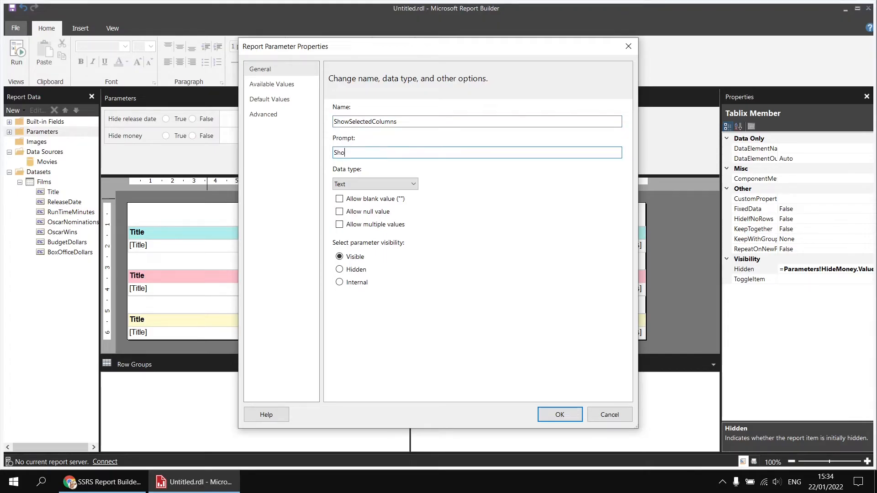
type("w selected columns")
left_click(339, 225)
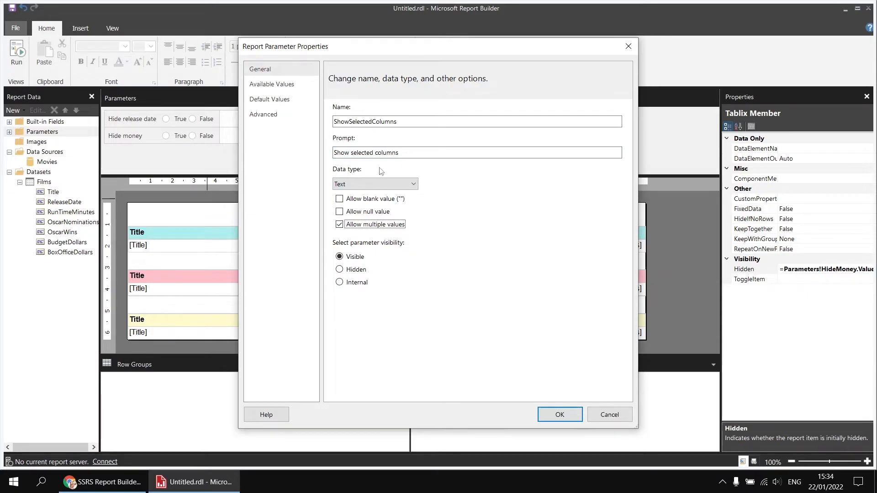
- Choose to specify the parameter's available values and add four empty value rows
left_click(285, 86)
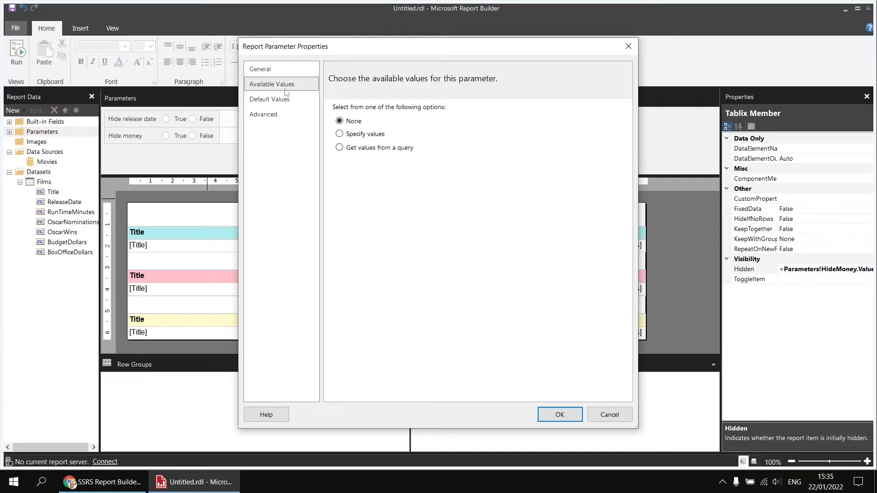
left_click(340, 134)
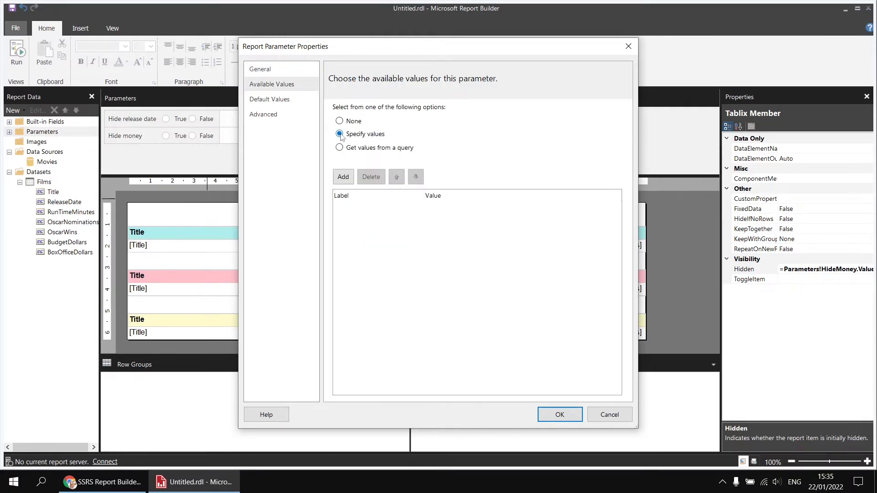
left_click(343, 177)
left_click(343, 177)
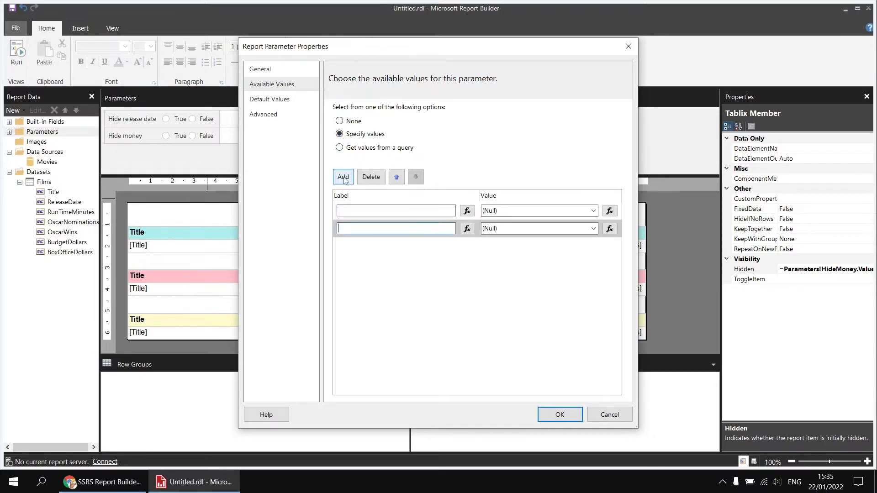
left_click(343, 177)
left_click(343, 177)
- Define the first available value with the label "Release date" and the value RD
left_click(365, 208)
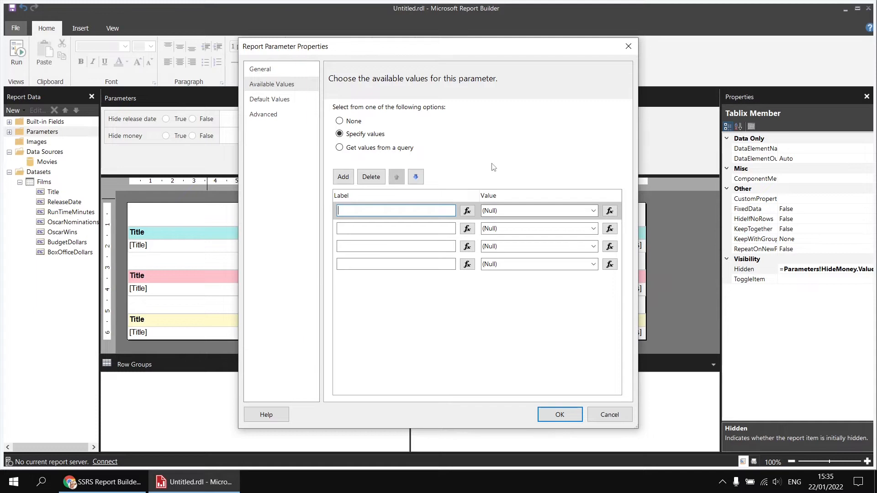
type("Releas")
type("e da")
key("BackSpace")
type("date")
key("Tab")
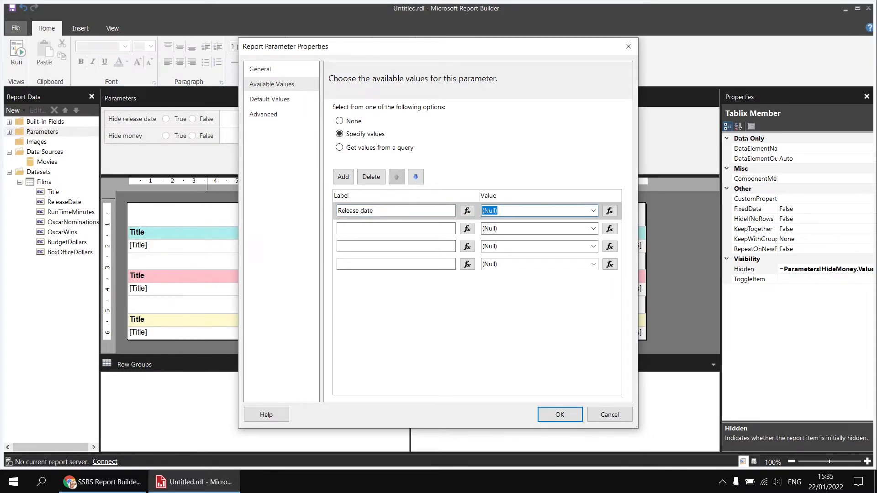
type("RD")
key("Tab")
key("Tab")
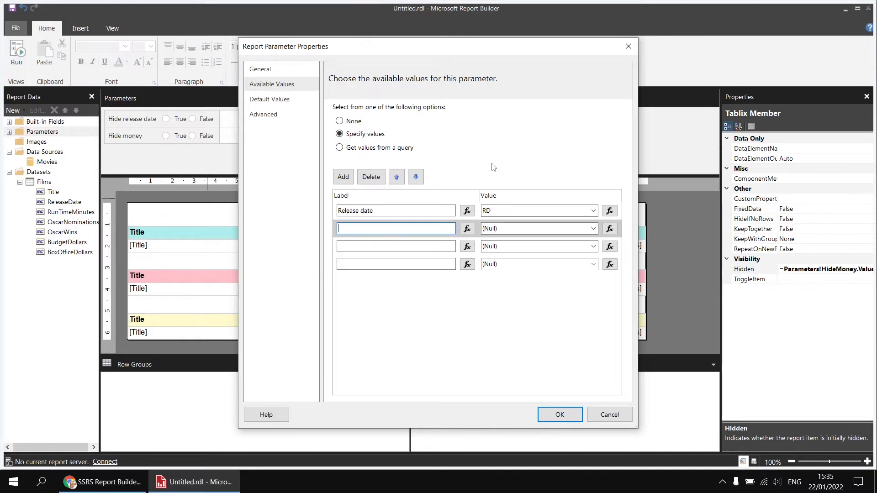
- Define the second available value with the label "Run time" and the value RT
type("Run time")
key("Tab")
key("Tab")
type("RT")
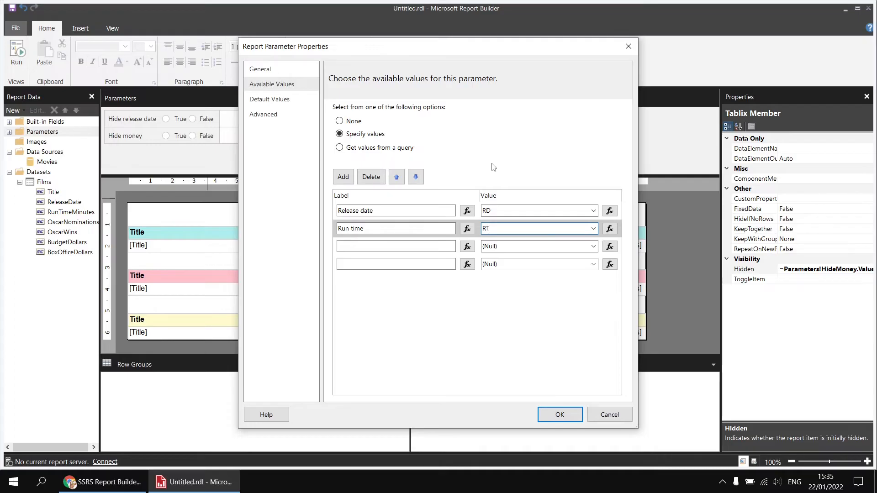
key("Tab")
key("Tab")
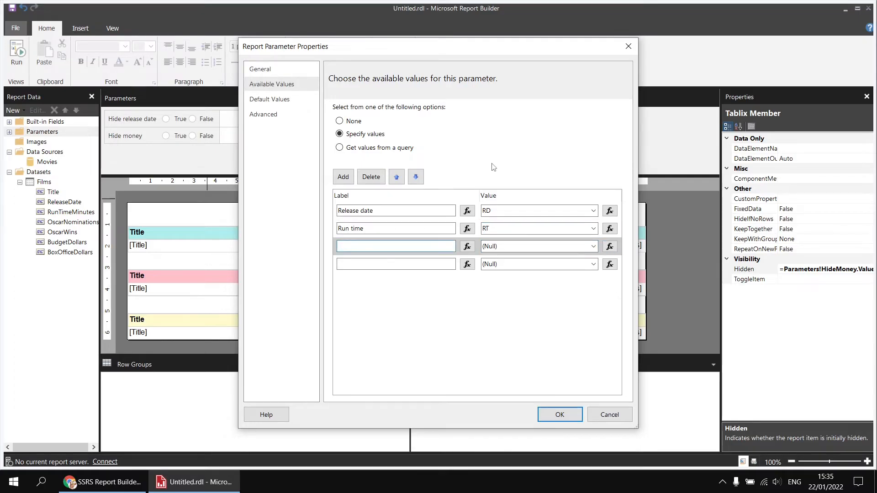
- Define the third available value with Money as both its label and its value
type("Money")
key("Tab")
key("Tab")
type("Money")
key("Tab")
key("Tab")
- Define the fourth available value with Awards as both its label and its value
type("A")
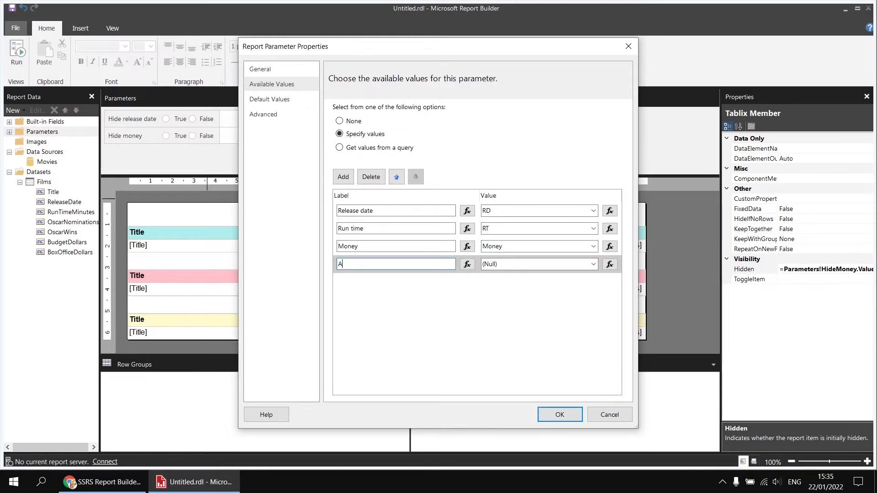
type("wards")
key("Tab")
key("Tab")
type("A")
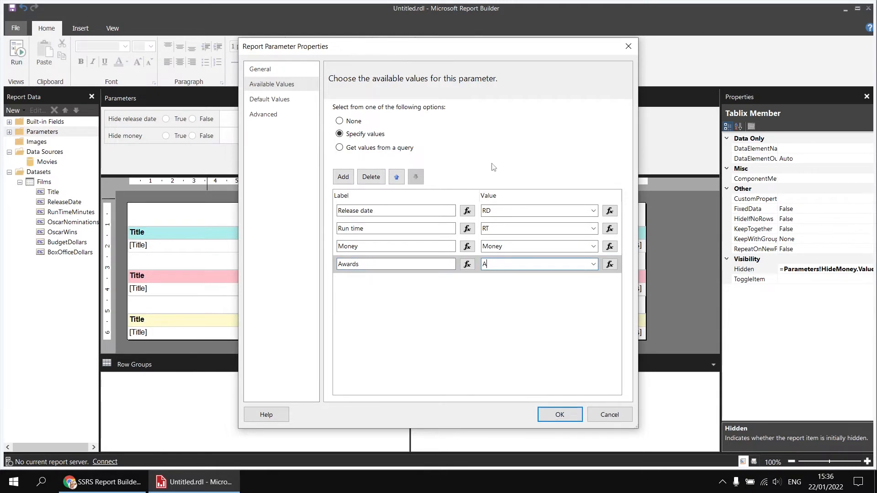
type("wards")
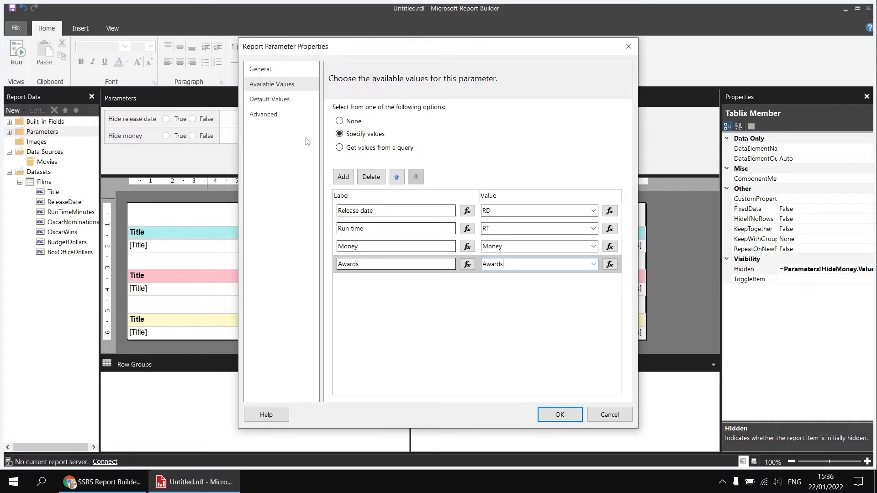
- Choose to specify default values for the ShowSelectedColumns parameter and add four default value rows
left_click(285, 106)
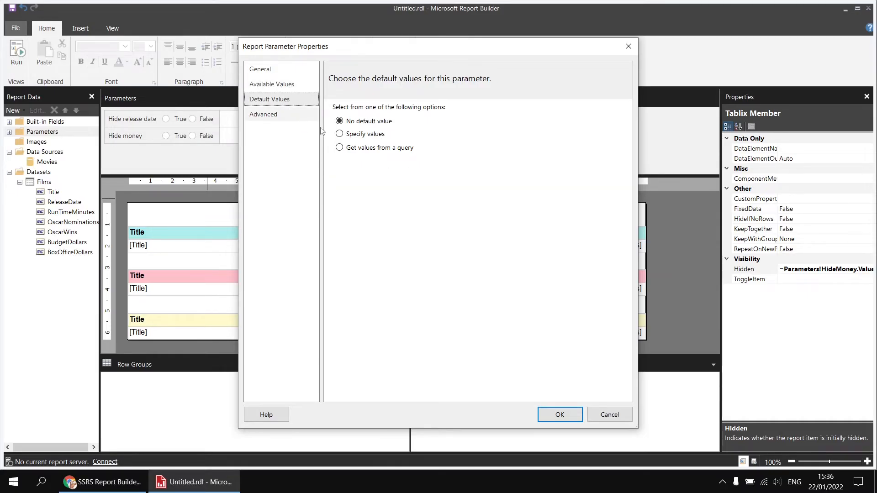
left_click(340, 134)
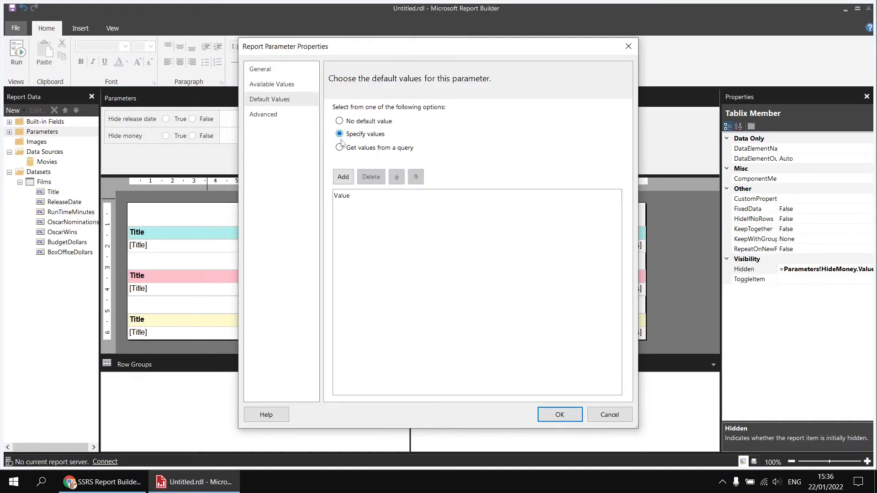
left_click(345, 179)
left_click(347, 180)
left_click(344, 177)
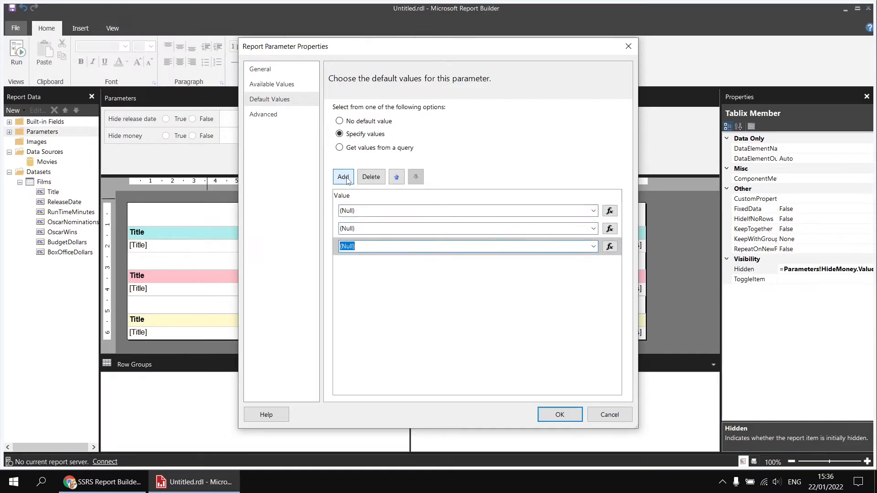
left_click(343, 177)
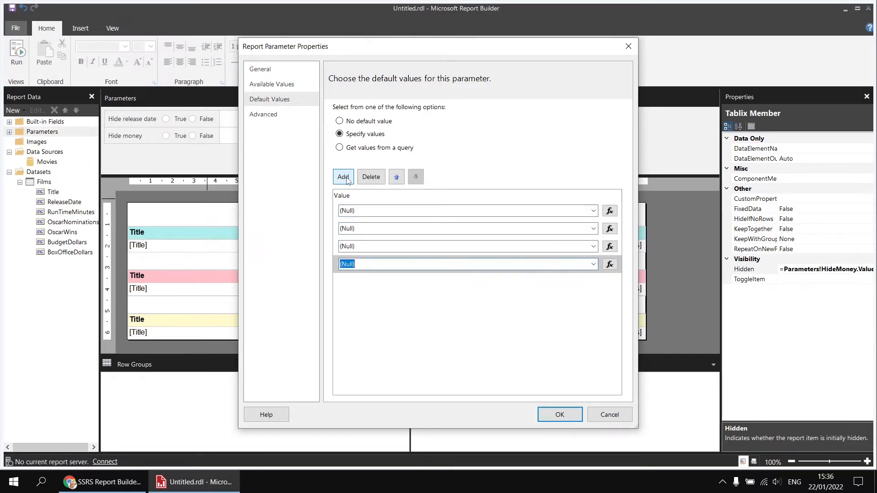
- Set the four default values to RD, RT, Money and Awards, and save the parameter
left_click(593, 211)
left_click(543, 233)
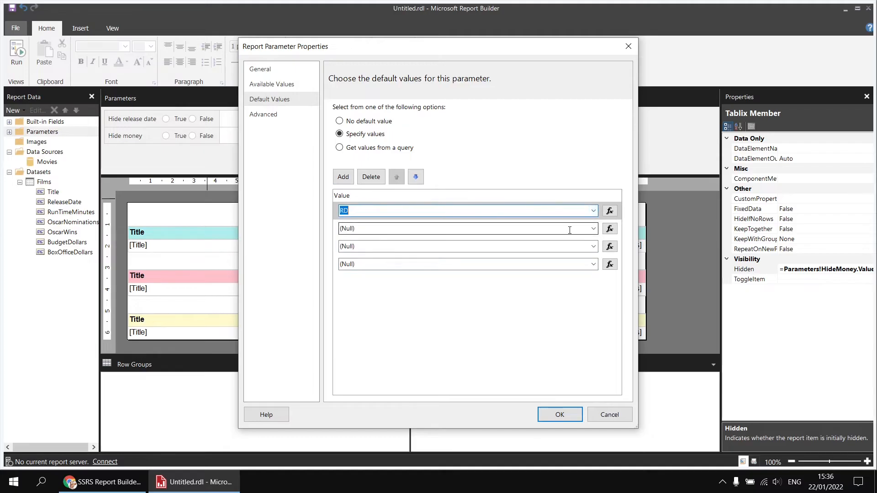
left_click(593, 229)
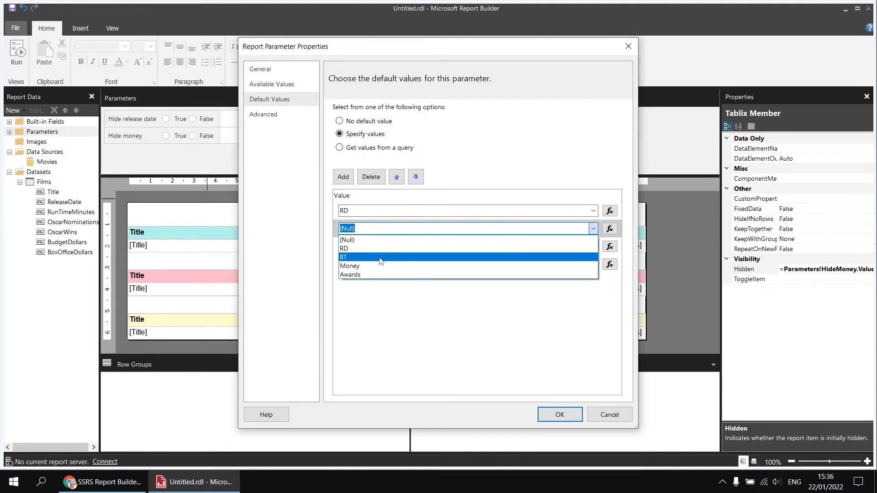
left_click(386, 258)
left_click(548, 248)
left_click(448, 251)
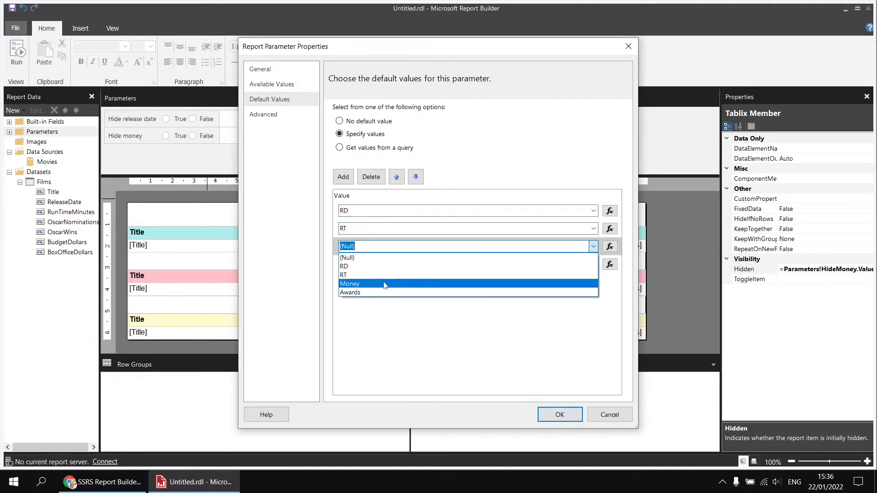
left_click(386, 283)
left_click(595, 265)
left_click(592, 264)
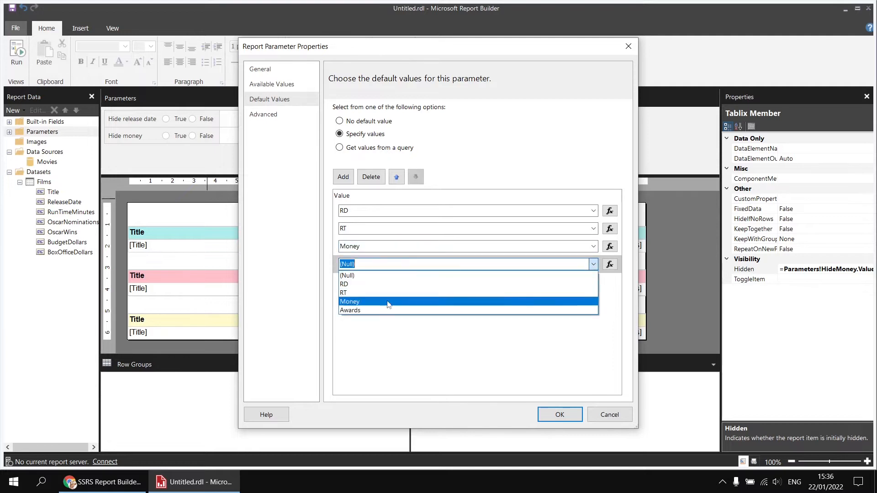
left_click(385, 313)
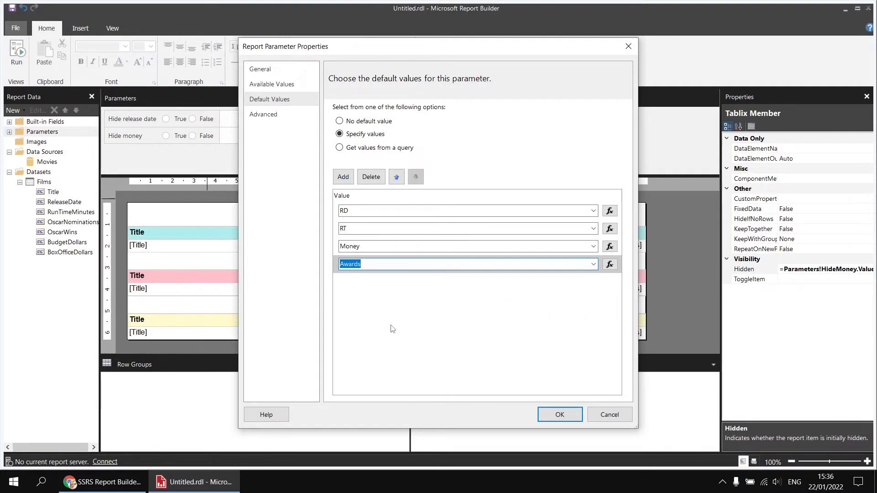
left_click(553, 410)
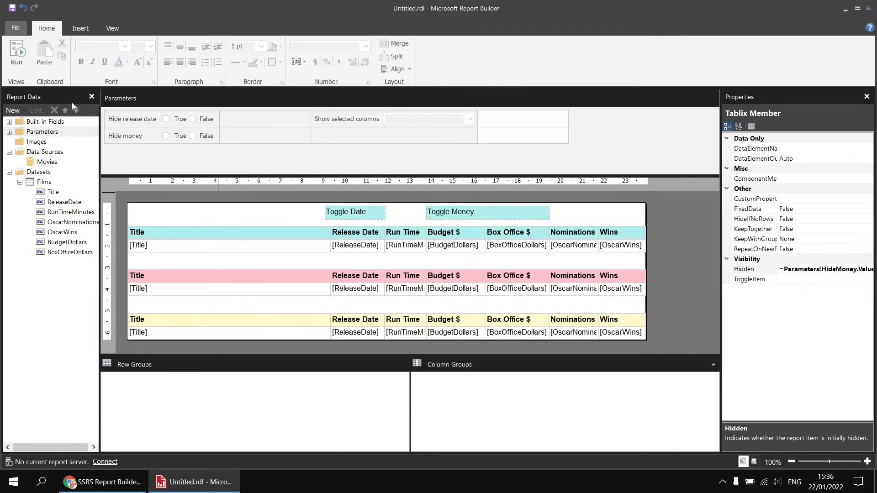
- Run the report, select only Release date and Money for Show selected columns, and return to the report design
left_click(18, 59)
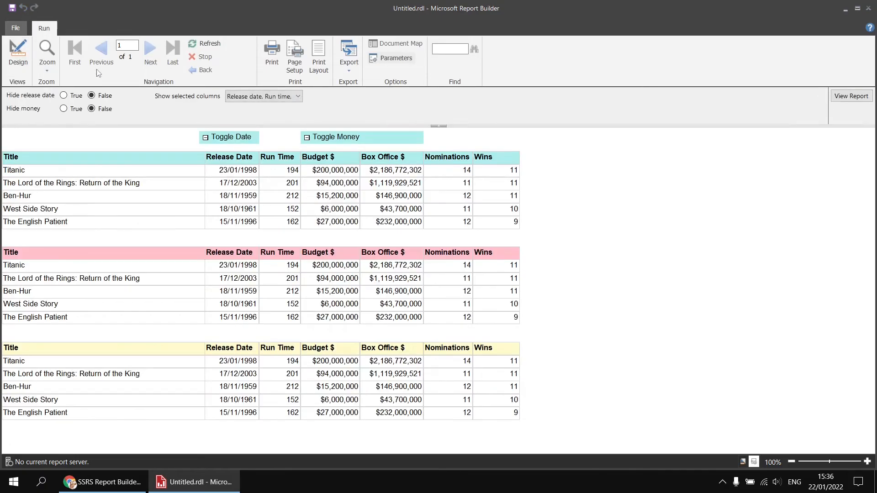
left_click(298, 98)
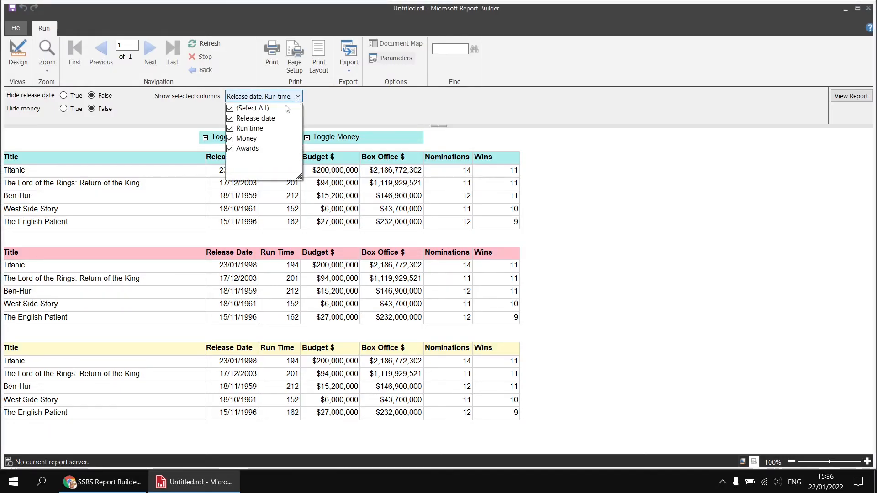
left_click(230, 108)
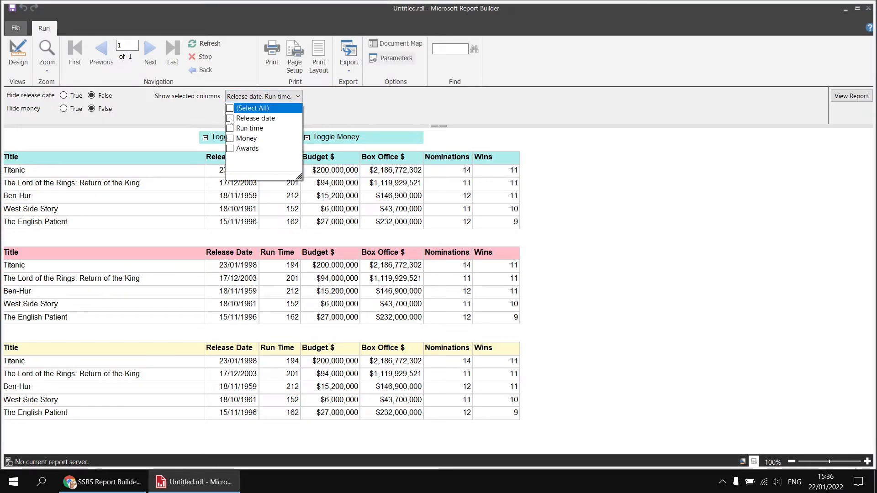
left_click(230, 118)
left_click(230, 138)
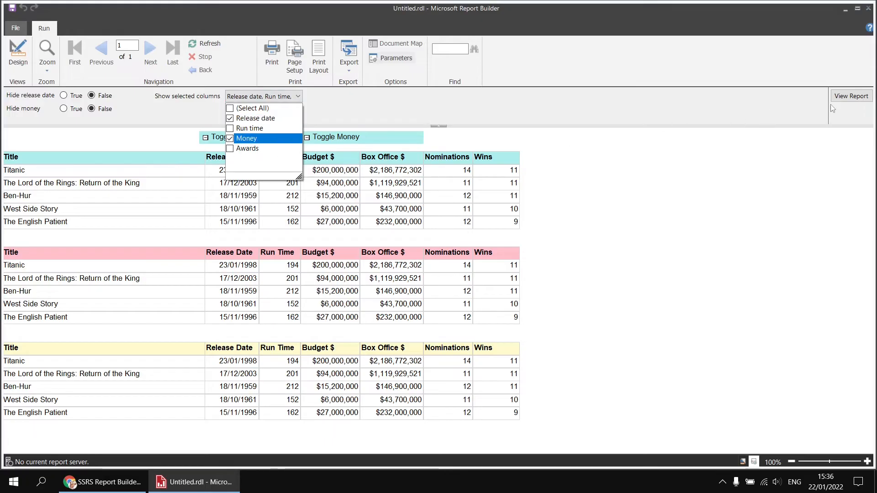
left_click(330, 137)
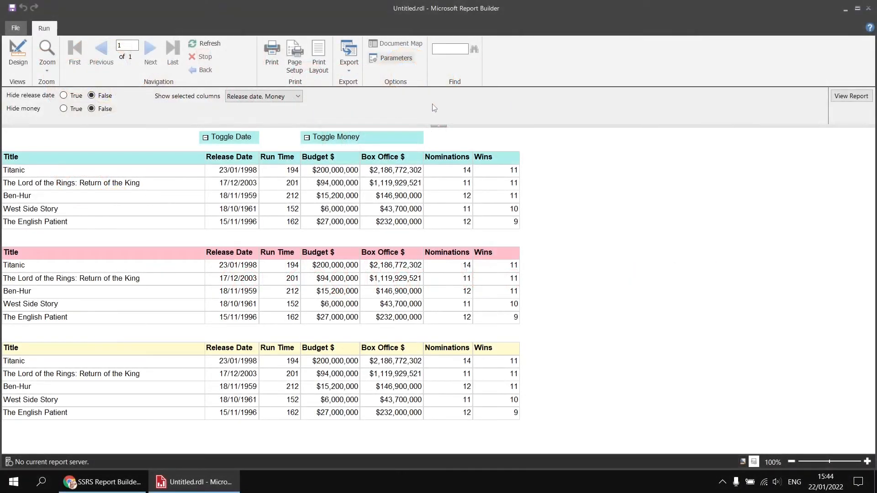
left_click(298, 97)
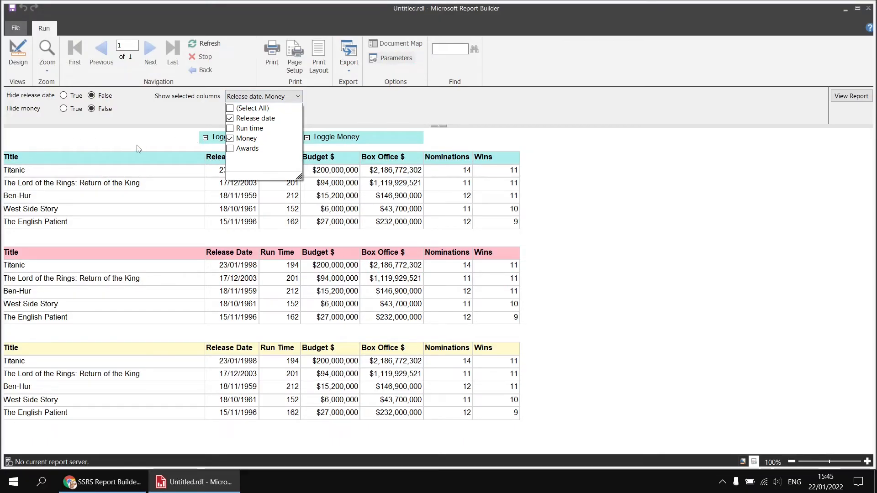
left_click(179, 118)
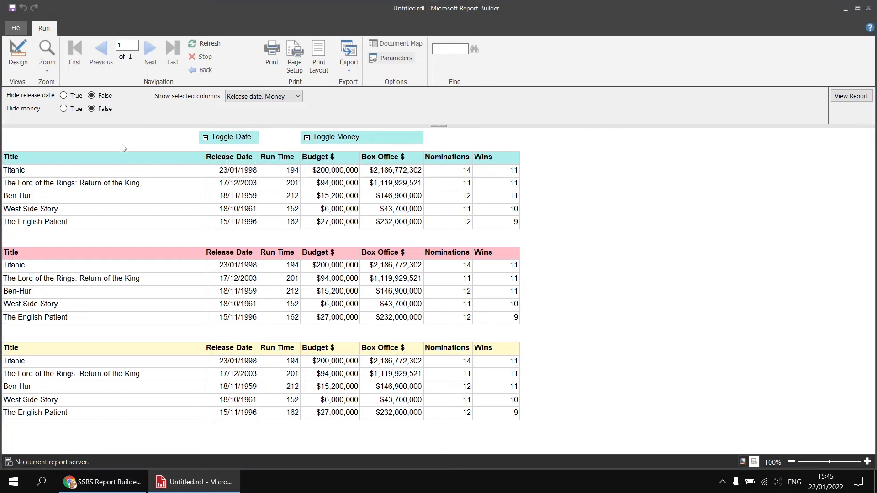
left_click(17, 53)
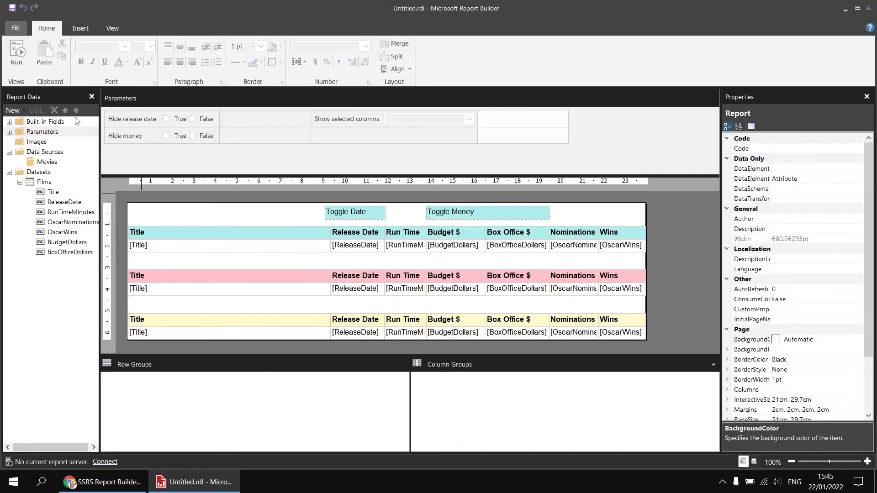
- Insert a text box above the turquoise table's Title column and widen it to about 8 cm
right_click(132, 208)
mouse_move(180, 248)
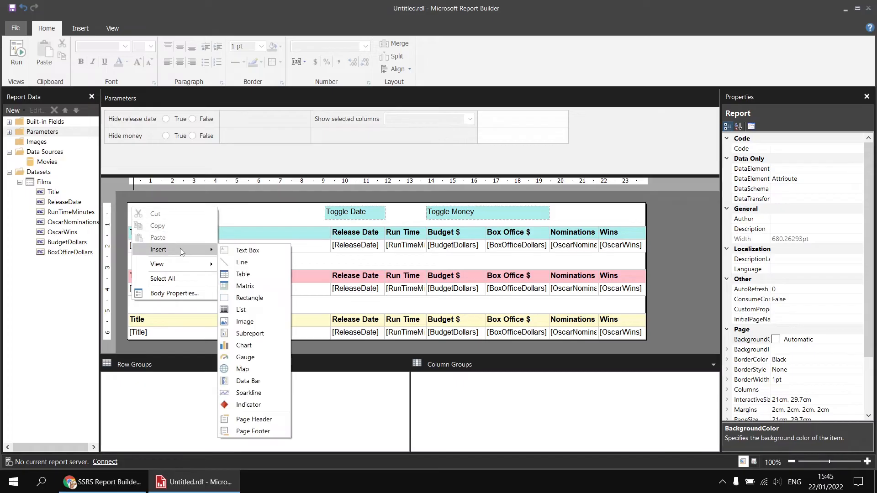
left_click(247, 249)
left_click_drag(187, 213, 306, 213)
- Begin the new text box's value expression with =Array.IndexOf(Parameters!ShowSelectedColumns.Value, leaving out the (0) index
right_click(178, 211)
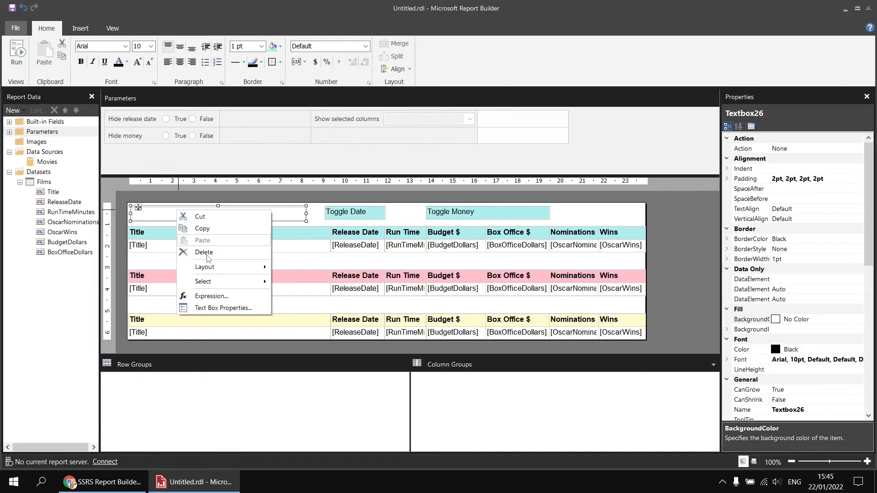
left_click(217, 299)
left_click(307, 131)
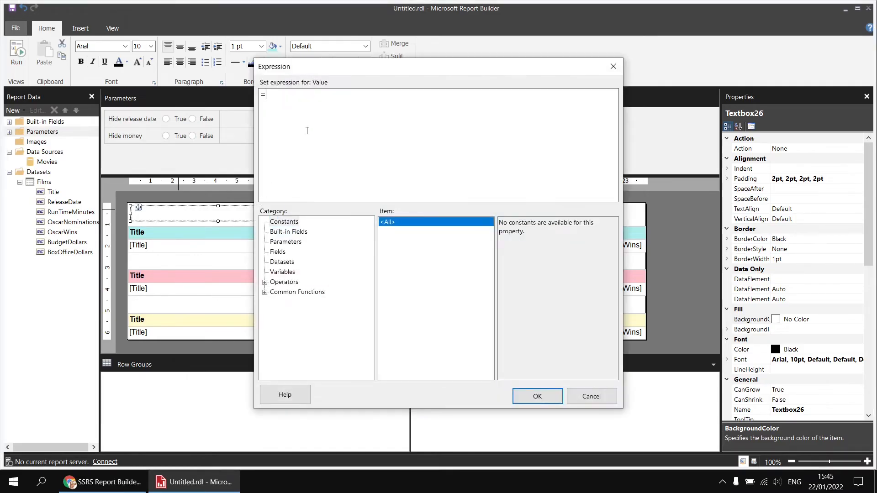
type("Array.IndexOf")
type("(")
left_click(287, 245)
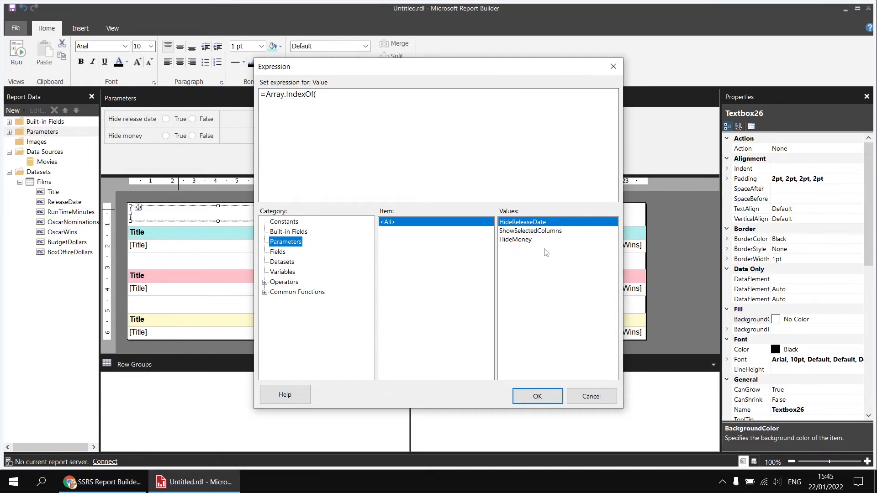
double_click(520, 231)
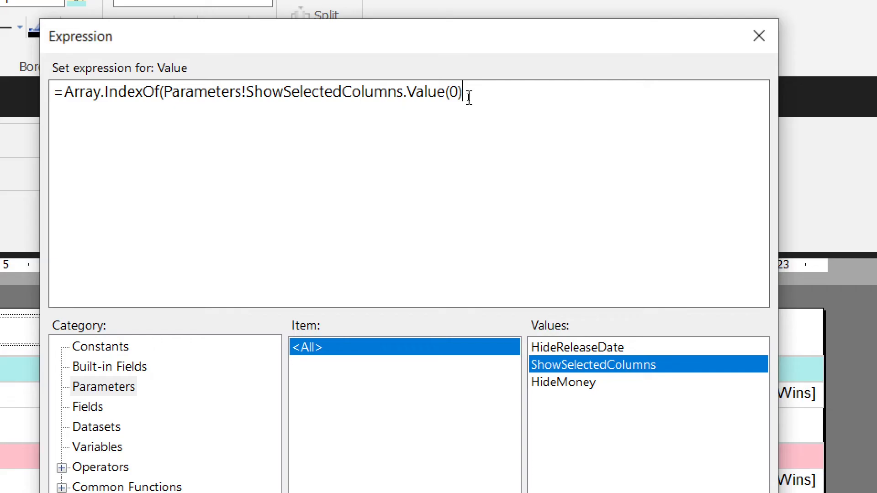
key("BackSpace")
key("BackSpace")
key("BackSpace")
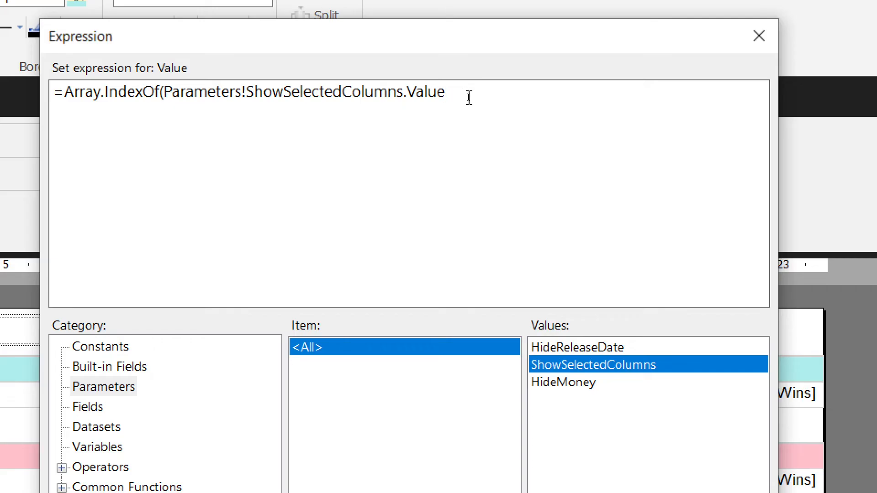
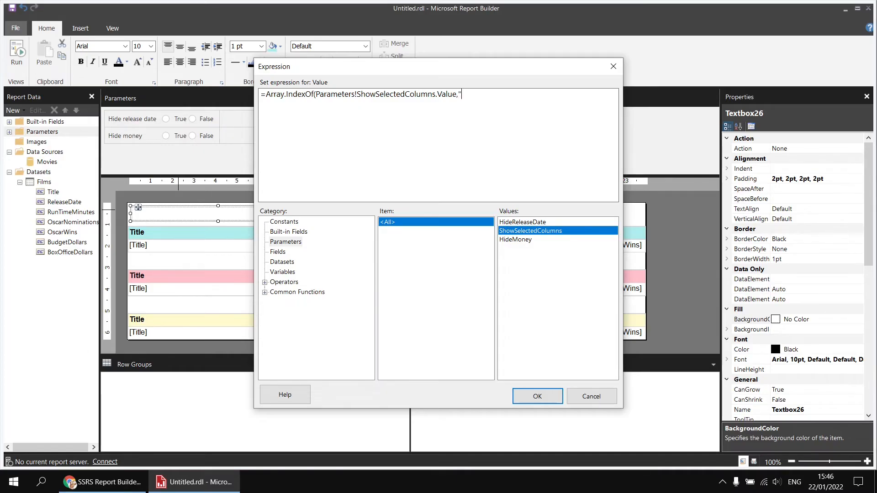
- Complete the text box's value expression as =Array.IndexOf(Parameters!ShowSelectedColumns.Value,"RT") and save it
type("RT")
left_click(537, 396)
left_click(316, 212)
left_click(289, 216)
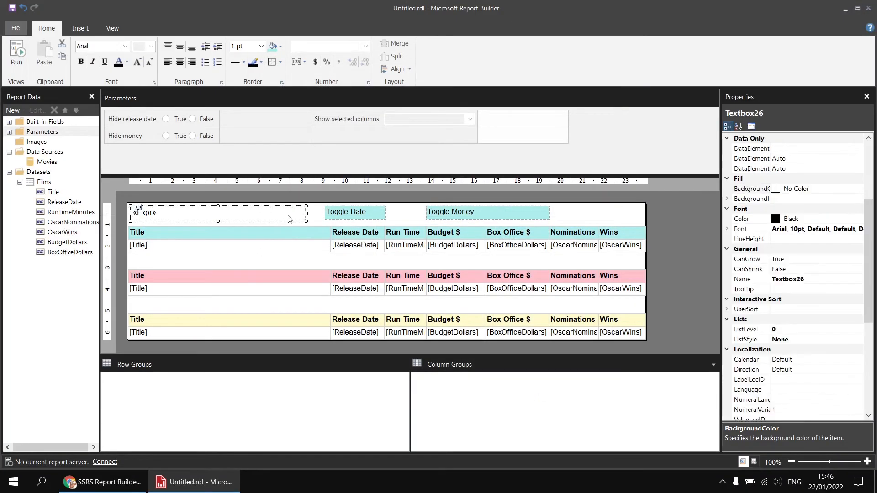
left_click(127, 48)
left_click(107, 64)
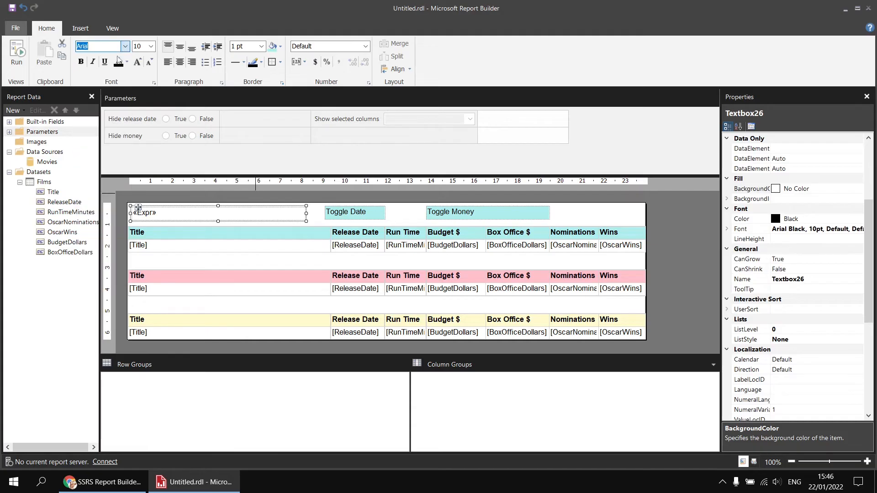
left_click(126, 48)
left_click(125, 58)
left_click(107, 59)
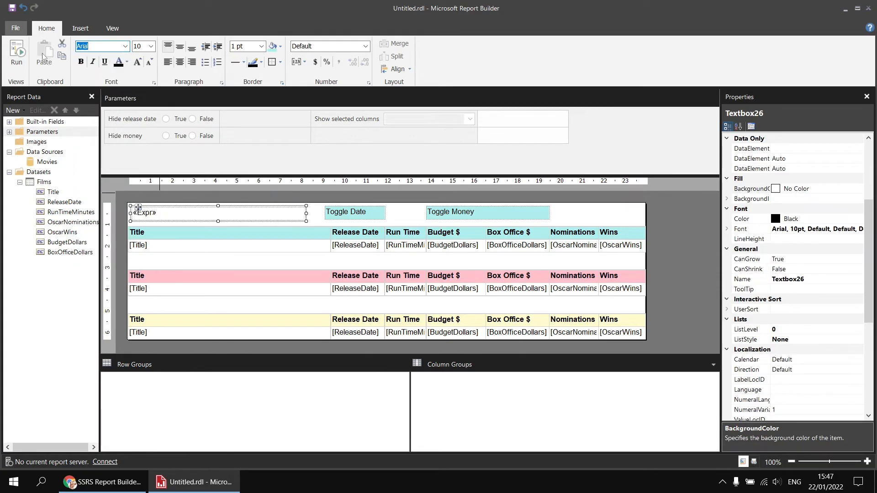
- Run the report and view it with Run time cleared from the Show selected columns choices
left_click(16, 53)
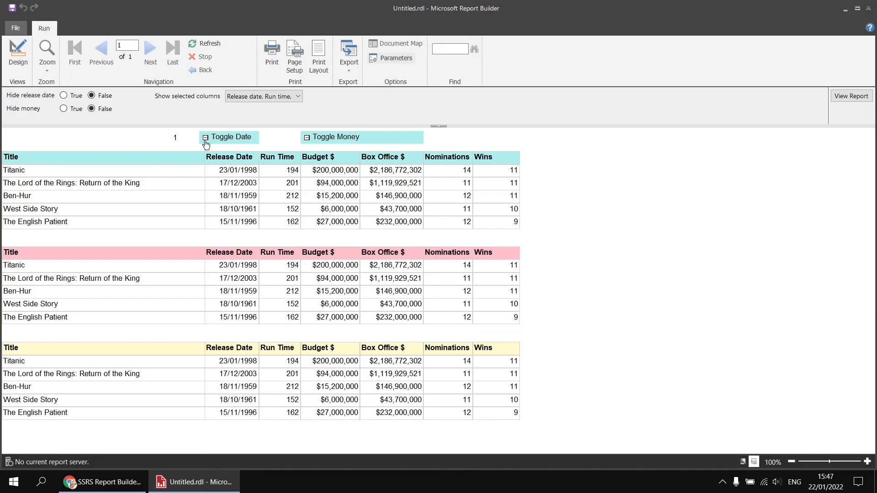
left_click(298, 96)
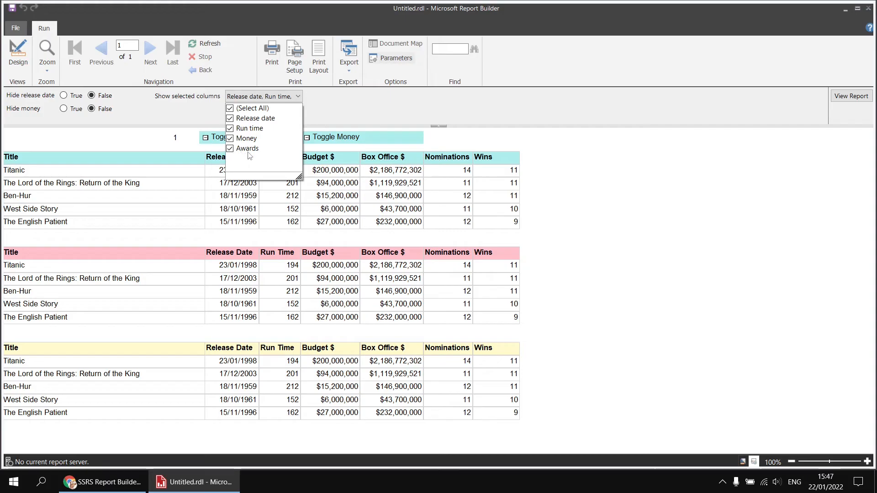
left_click(230, 129)
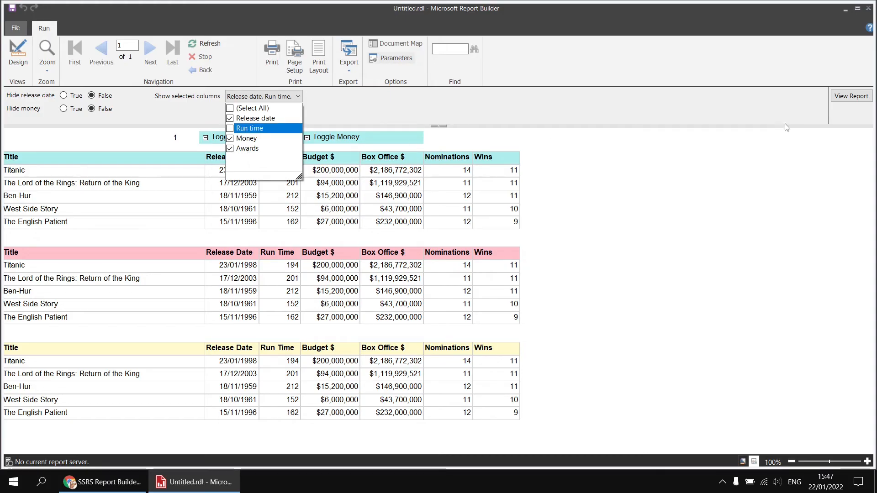
left_click(854, 97)
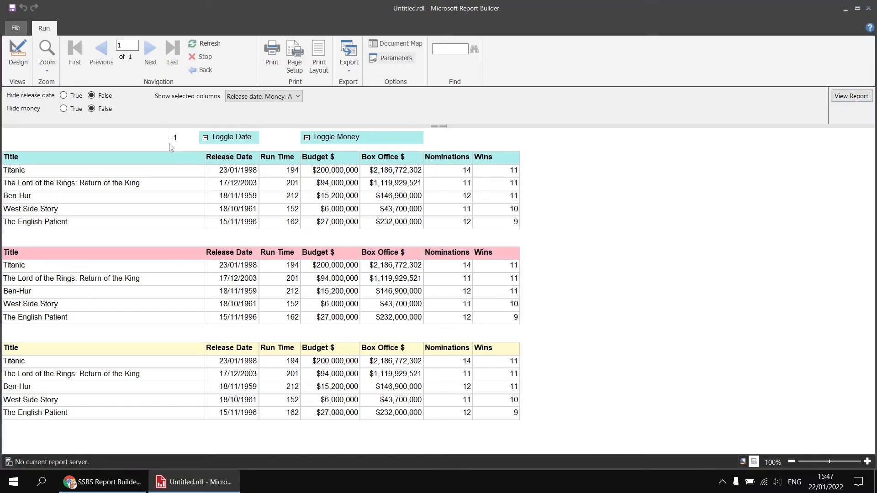
- View the report with Release date cleared and Run time selected again for Show selected columns
left_click(298, 97)
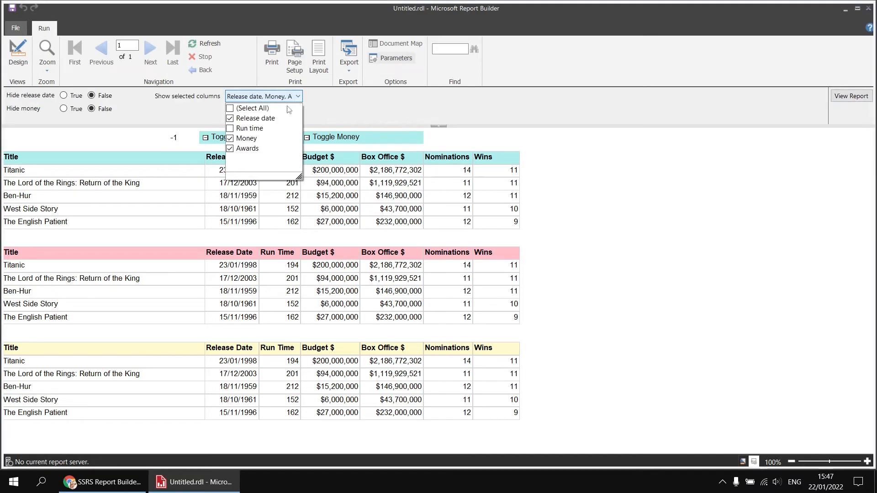
left_click(230, 118)
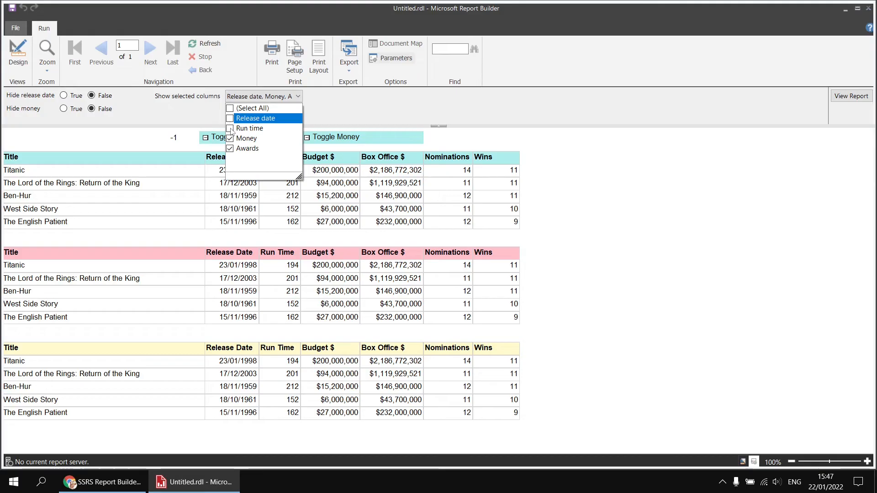
left_click(230, 129)
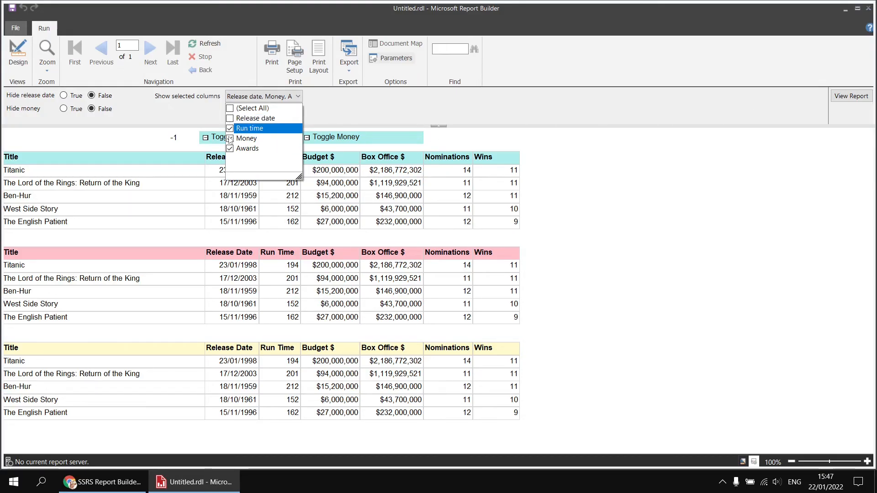
left_click(849, 99)
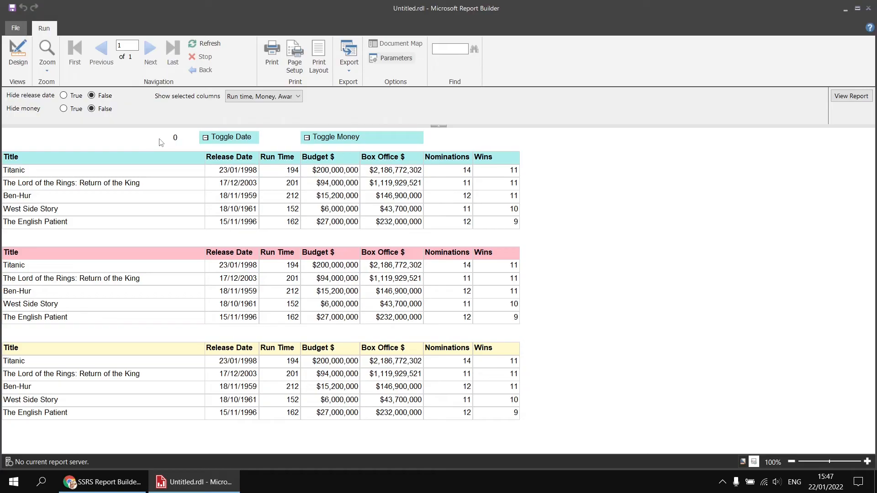
left_click(246, 99)
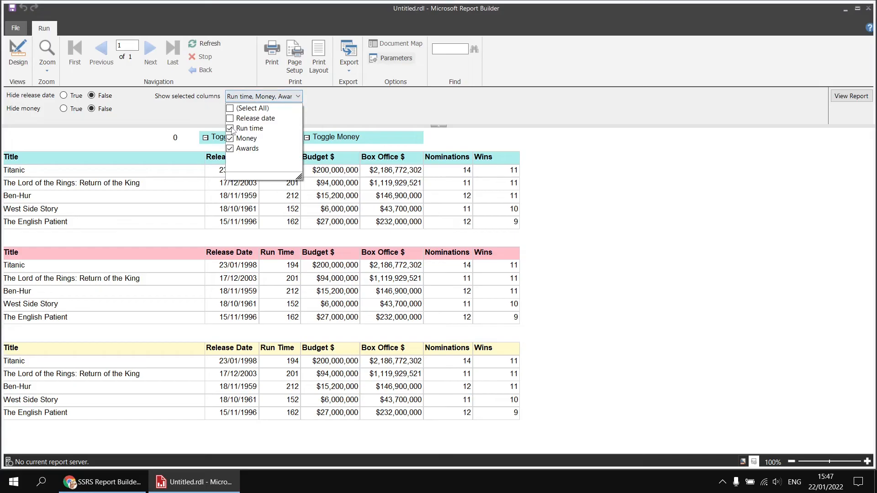
left_click(157, 142)
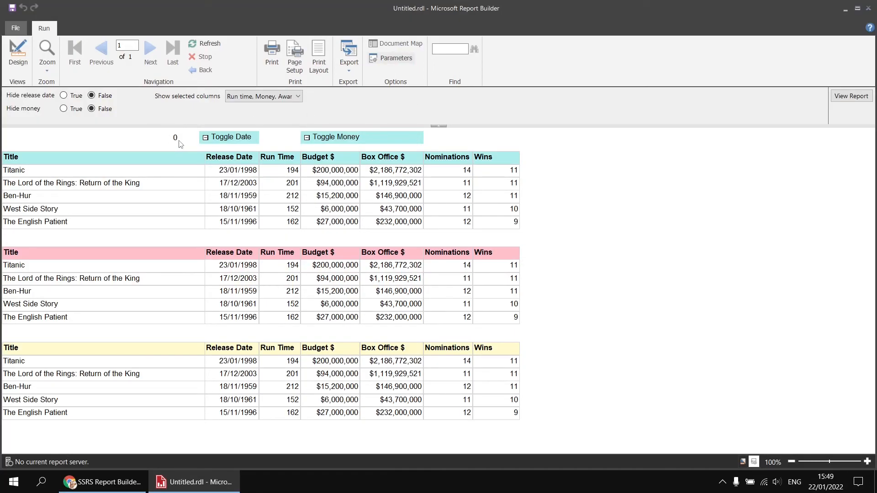
left_click(280, 97)
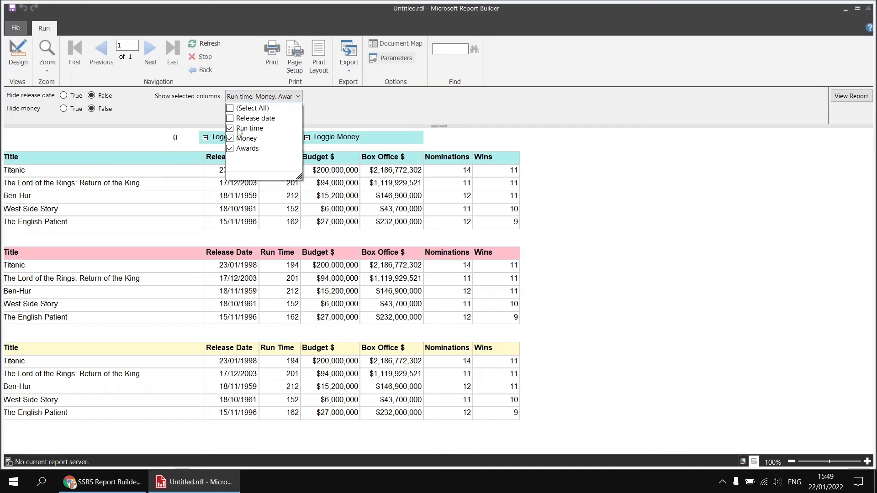
- Return to the report design and append >= 0 to the value expression of the text box above the turquoise table's Title column
left_click(17, 55)
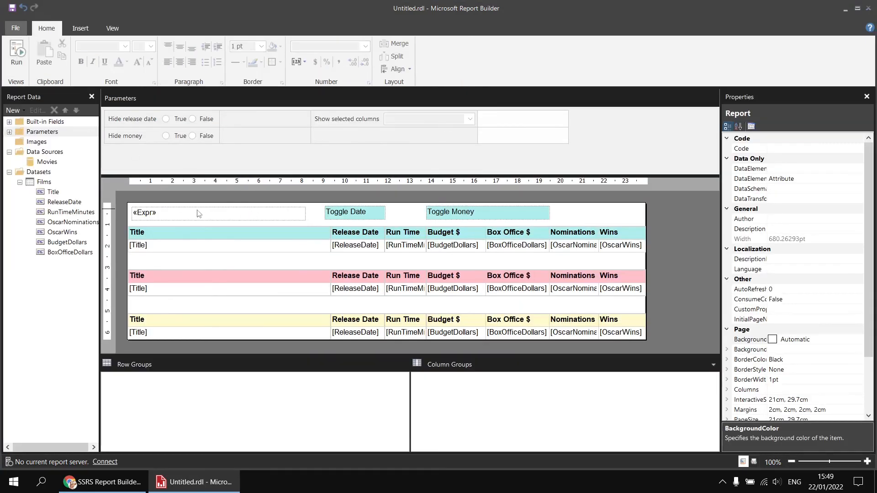
right_click(195, 214)
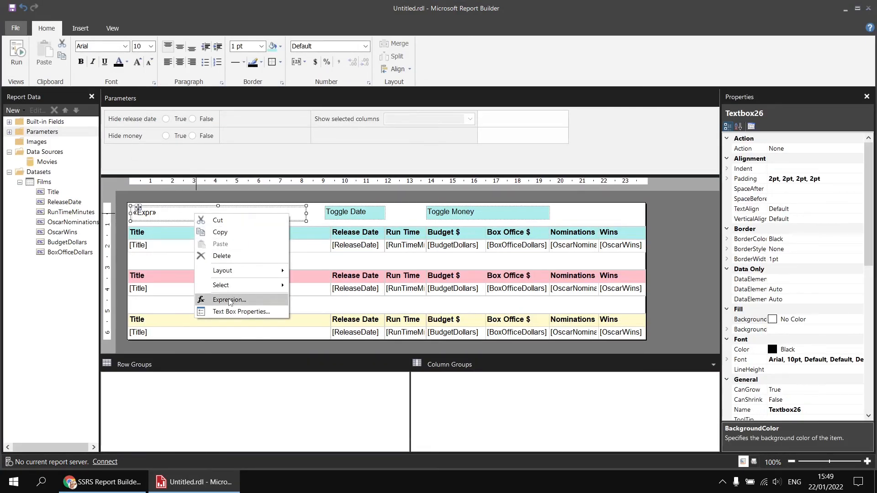
left_click(213, 299)
left_click(483, 96)
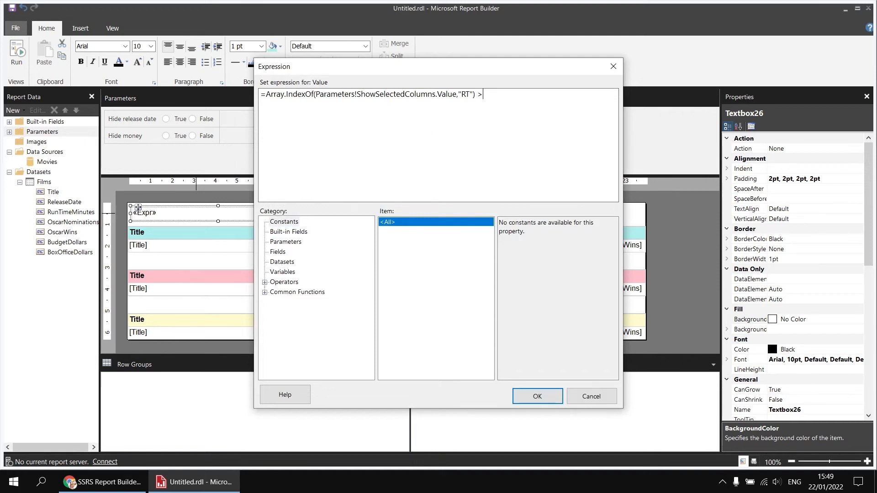
type("0")
key("BackSpace")
type("= 0")
left_click(537, 396)
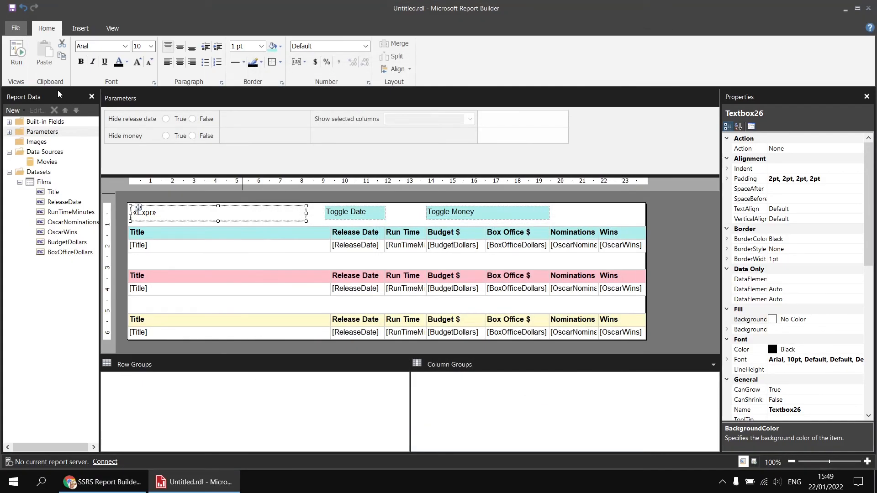
- Run the report and view it with only Run time selected for Show selected columns
left_click(20, 58)
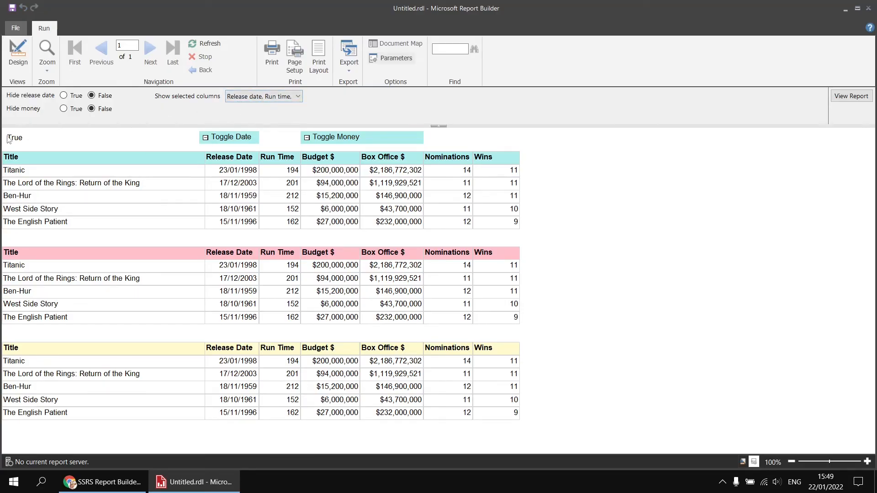
left_click(249, 97)
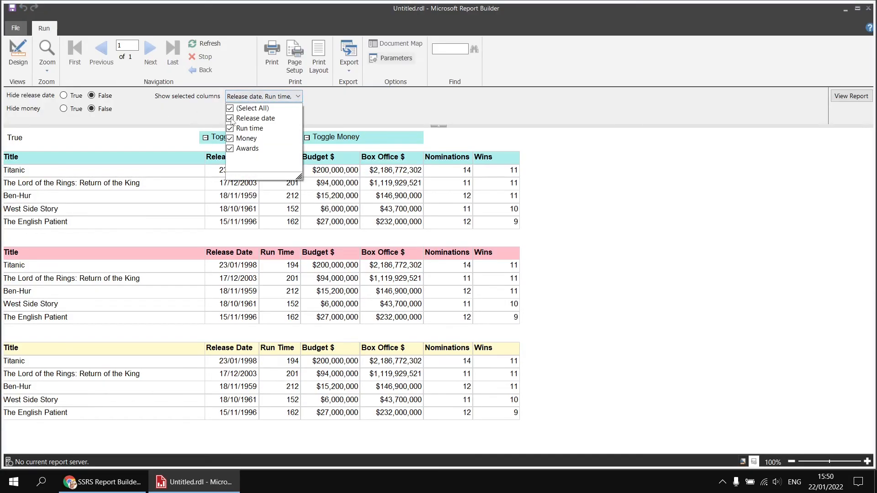
left_click(229, 118)
left_click(230, 149)
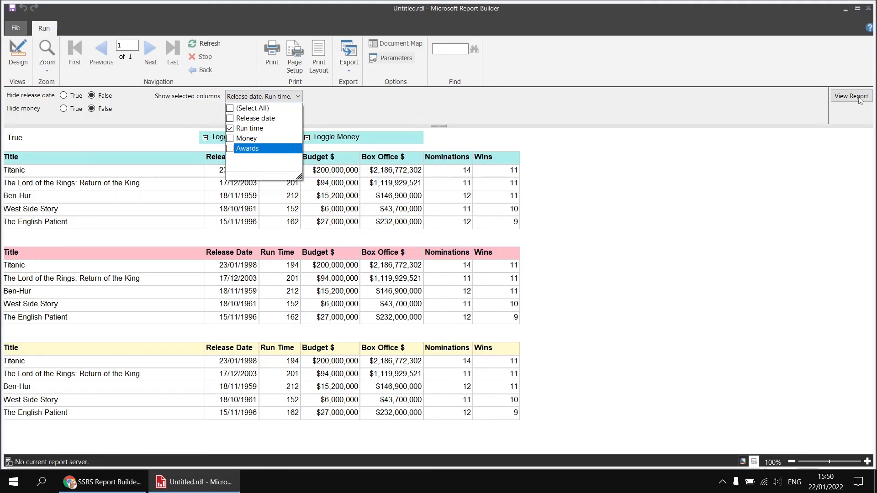
left_click(52, 151)
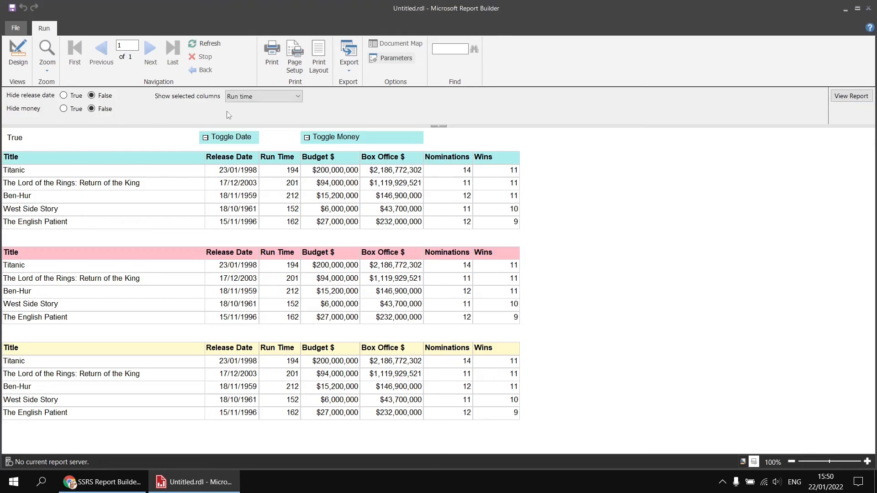
- View the report with only Release date and Money selected for Show selected columns, and add Run time to the selection
left_click(235, 96)
left_click(230, 128)
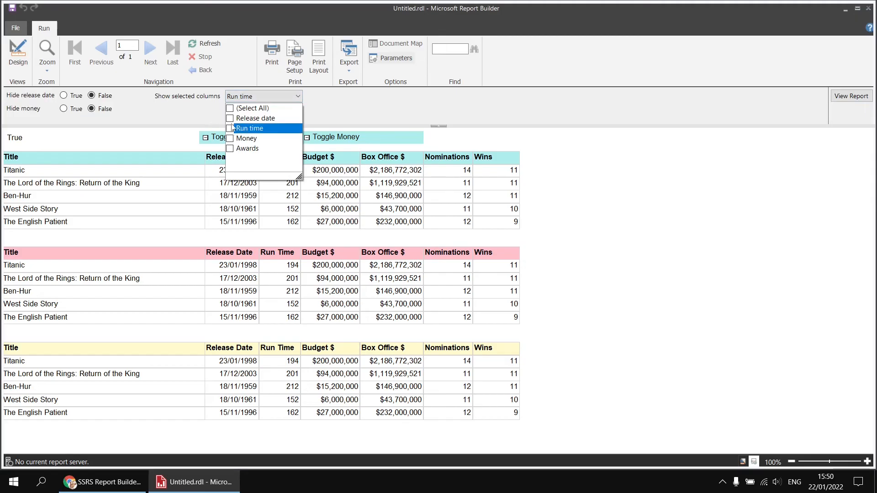
left_click(230, 118)
left_click(229, 139)
left_click(851, 96)
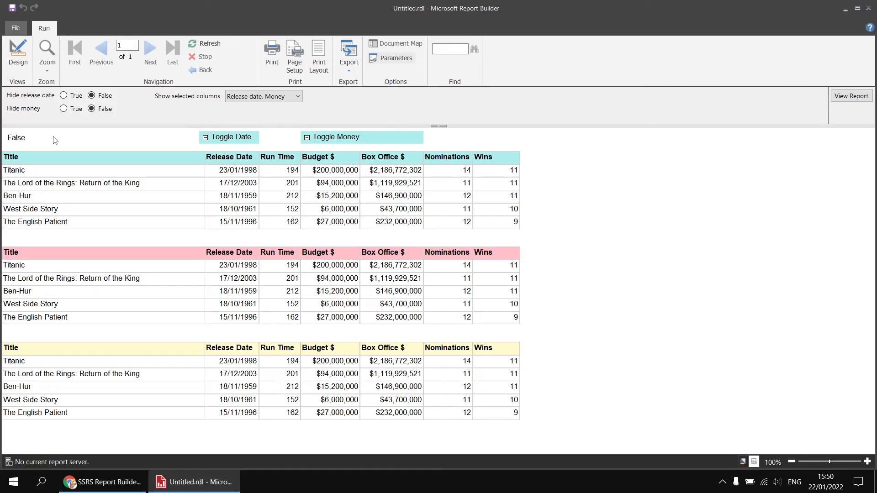
left_click(264, 100)
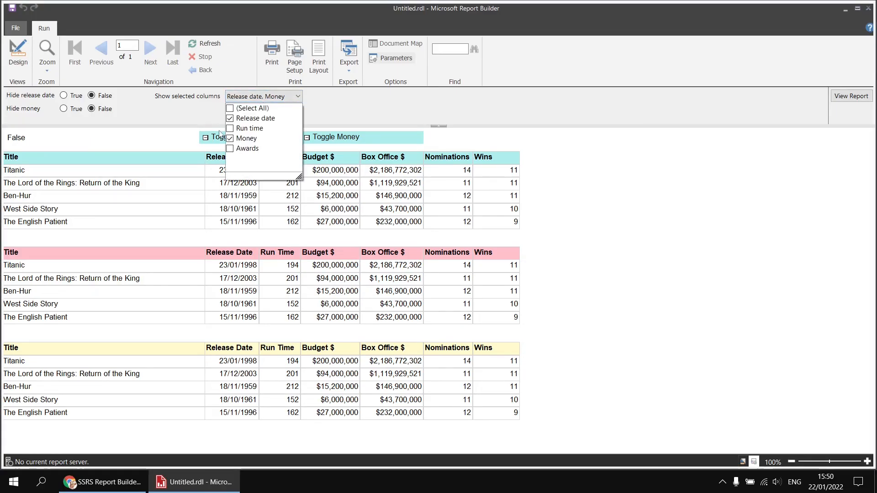
left_click(231, 129)
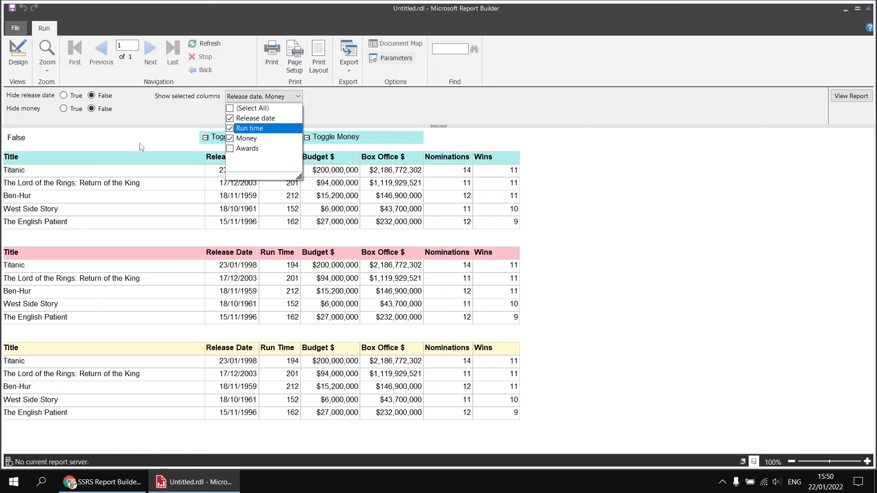
left_click(152, 123)
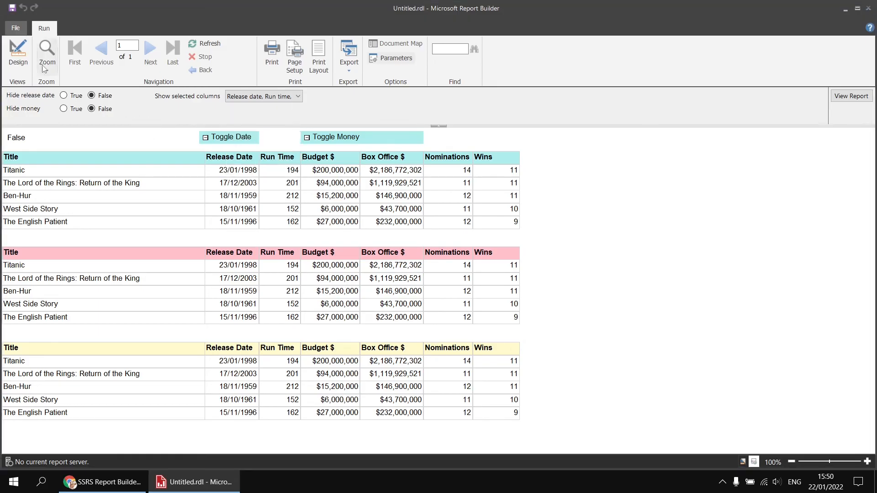
- Return to the report design and replace the comparison operator in the text box's value expression with <, comparing the index to 0
left_click(18, 54)
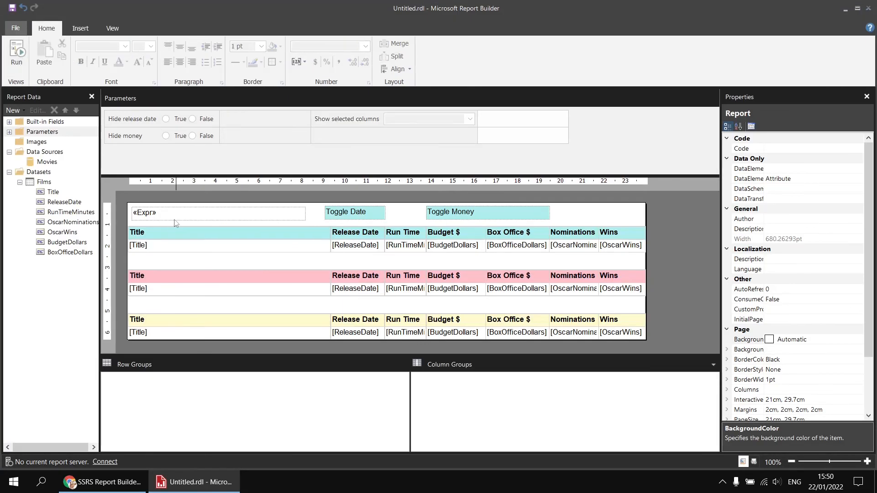
right_click(174, 218)
left_click(208, 301)
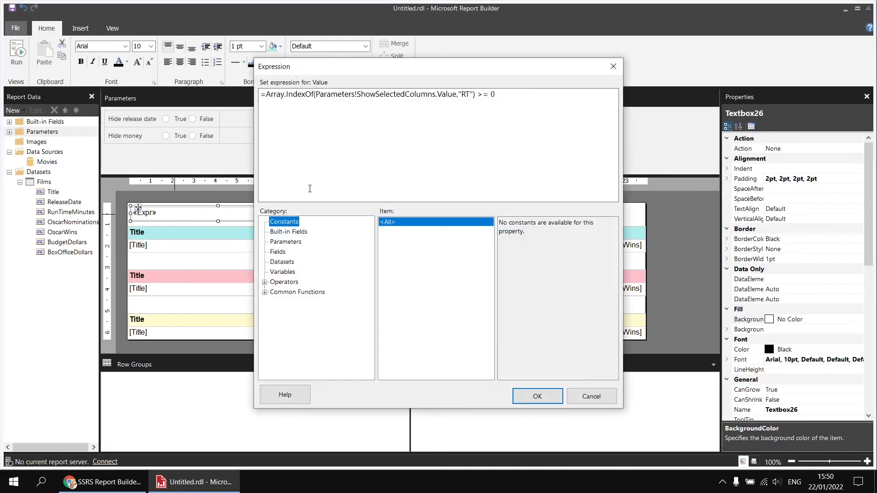
left_click_drag(488, 95, 479, 94)
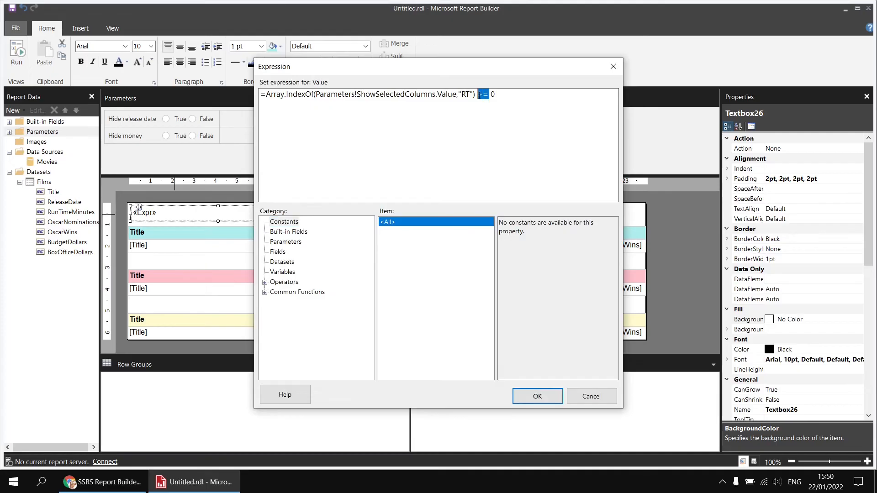
type("<")
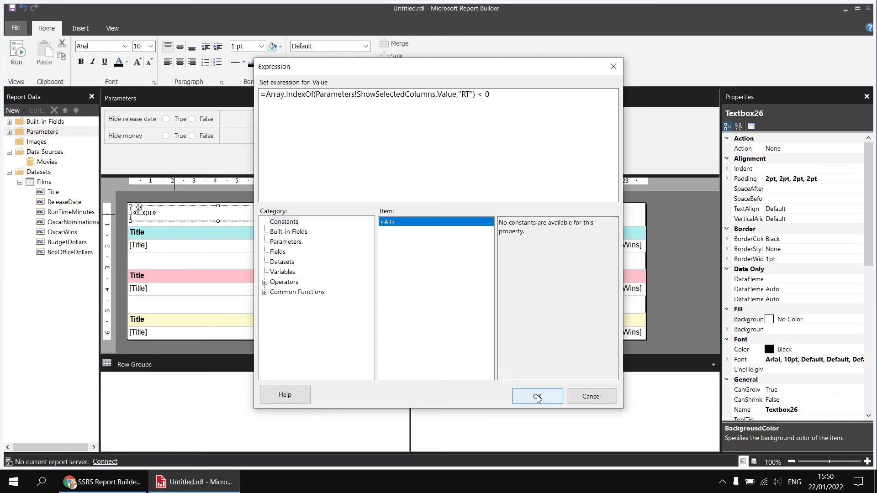
left_click(539, 398)
- Run the report to test the reversed comparison, clearing only Run time from Show selected columns
left_click(18, 54)
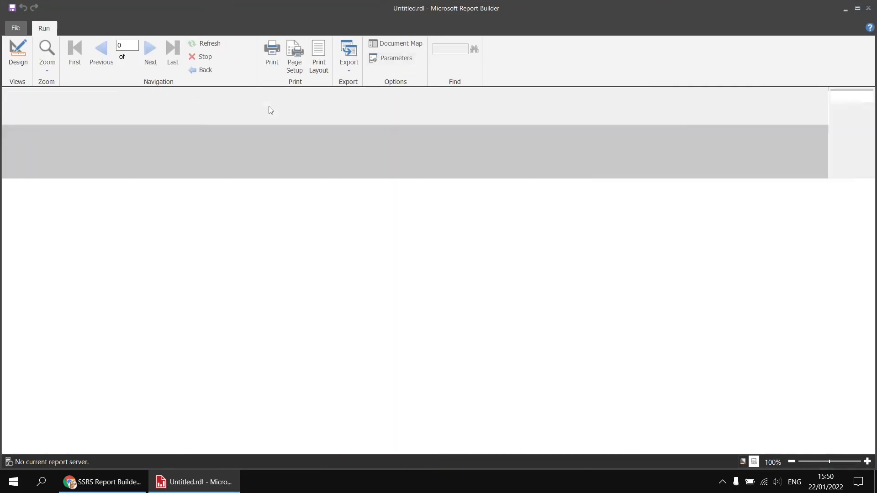
left_click(286, 98)
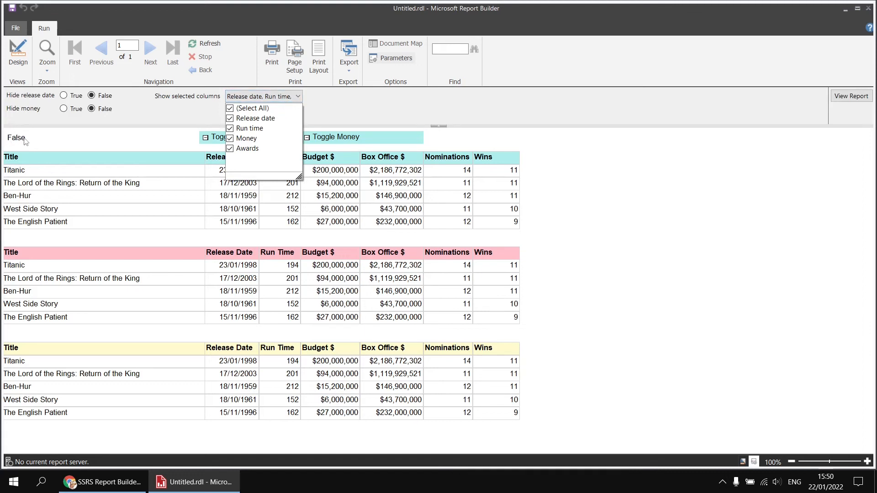
left_click(230, 129)
left_click(852, 97)
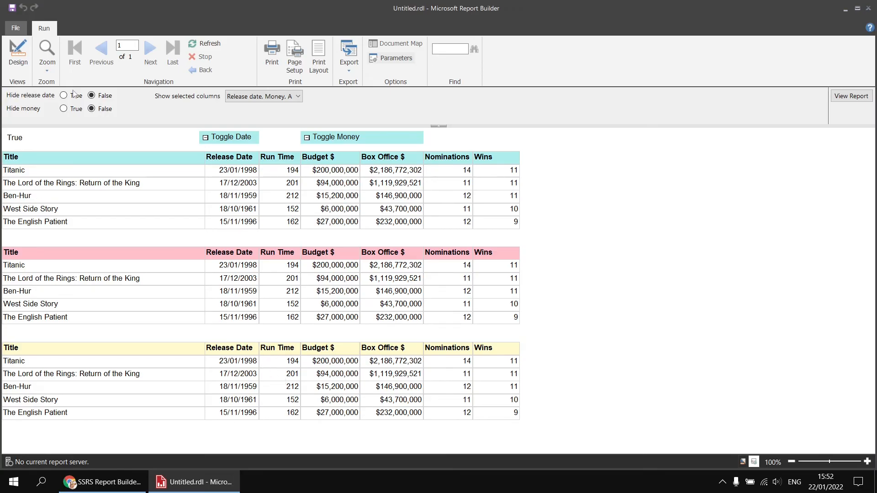
- Return to the report design and copy the full Array.IndexOf expression from the text box above the tables
left_click(29, 60)
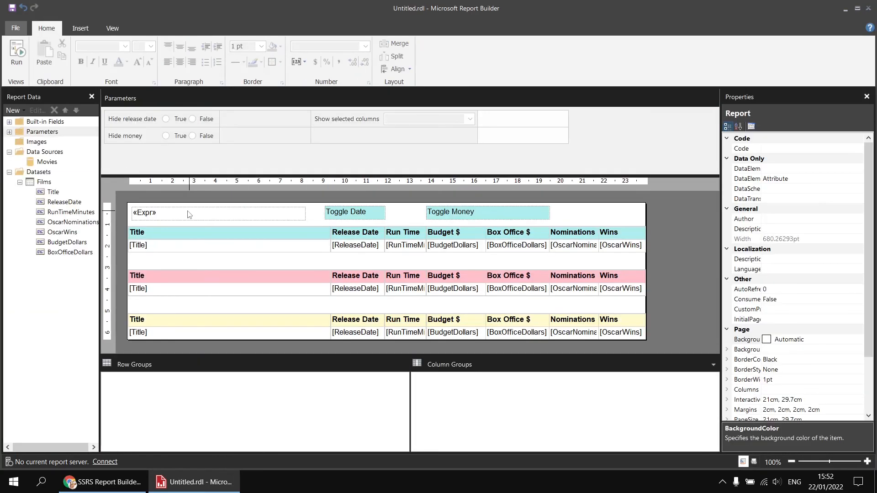
right_click(189, 214)
left_click(226, 303)
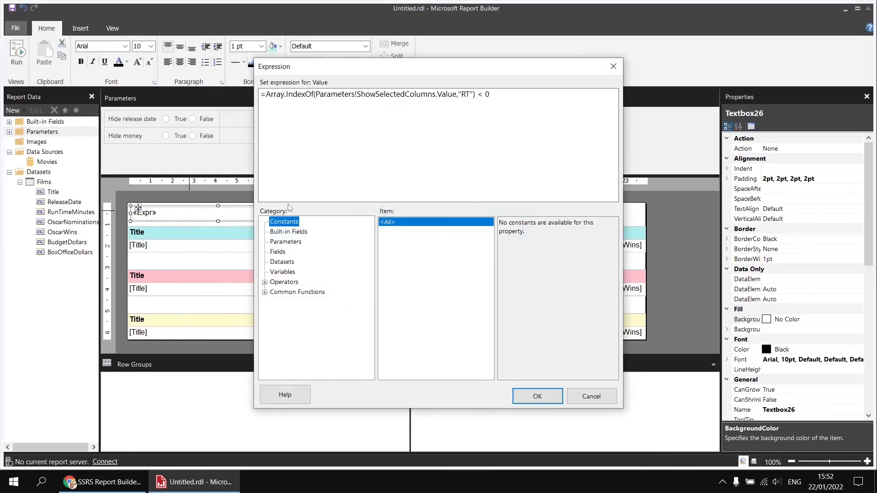
left_click_drag(491, 93, 260, 94)
key("ctrl+c")
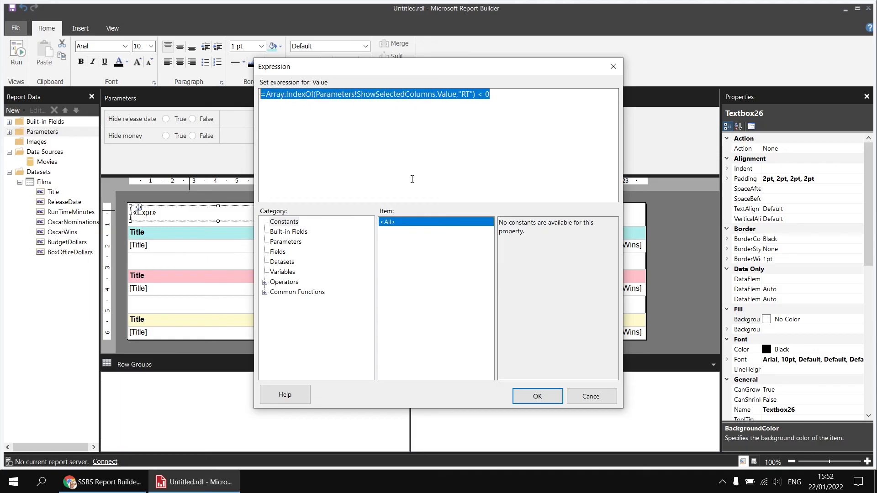
left_click(536, 393)
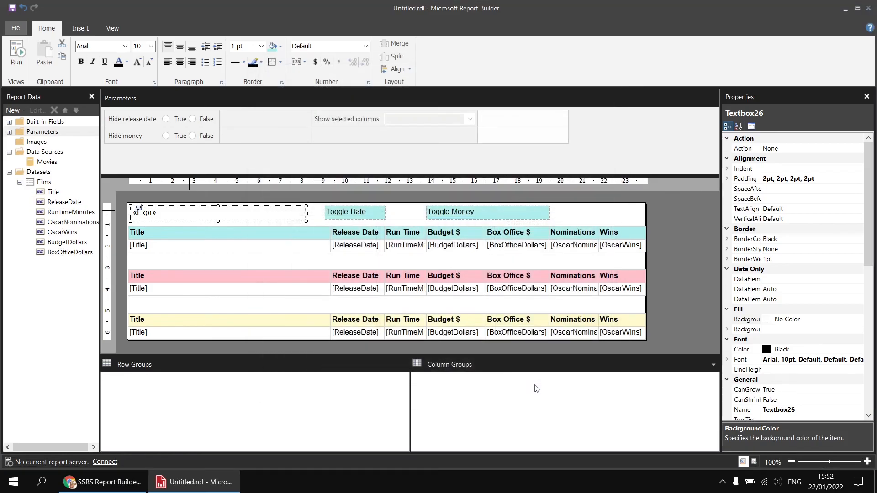
- Set the Hidden property of the yellow table's Run Time column to the copied expression =Array.IndexOf(Parameters!ShowSelectedColumns.Value,"RT") < 0
left_click(264, 338)
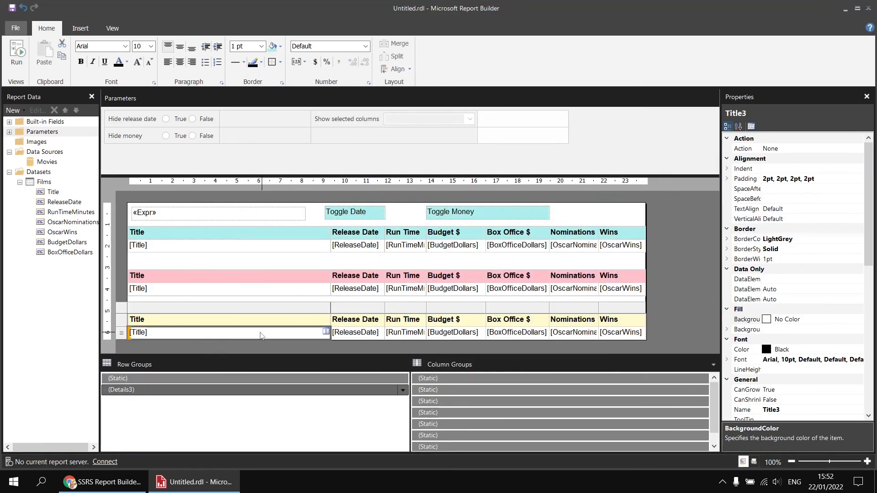
left_click(447, 402)
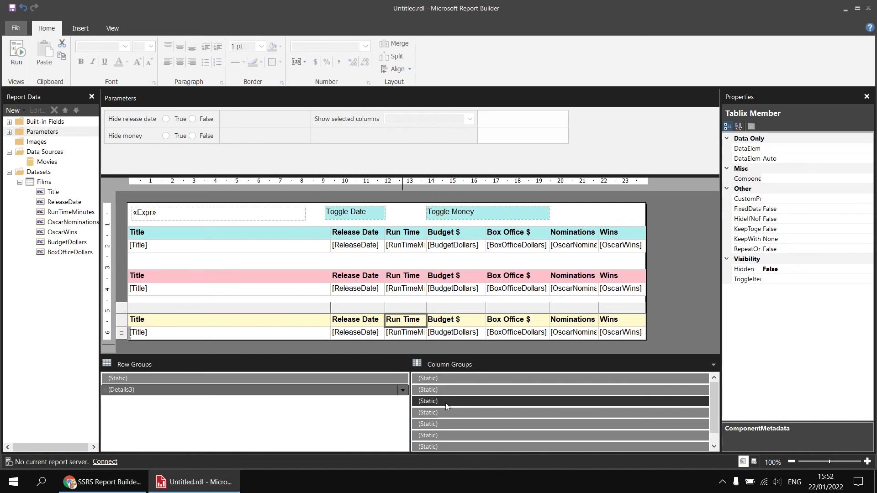
left_click(795, 269)
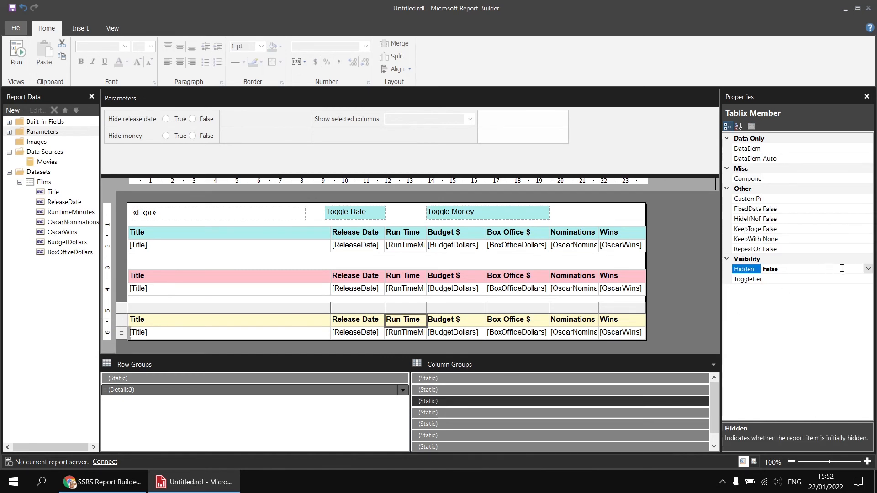
left_click(868, 269)
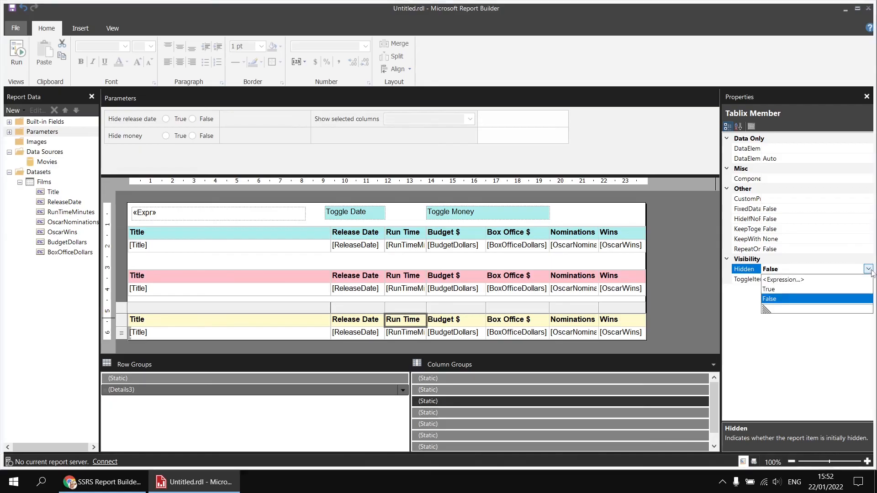
left_click(784, 279)
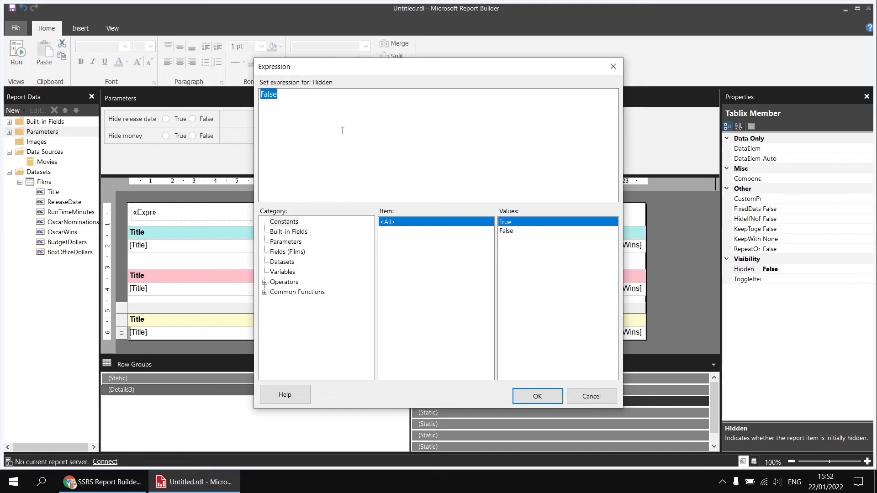
key("ctrl+v")
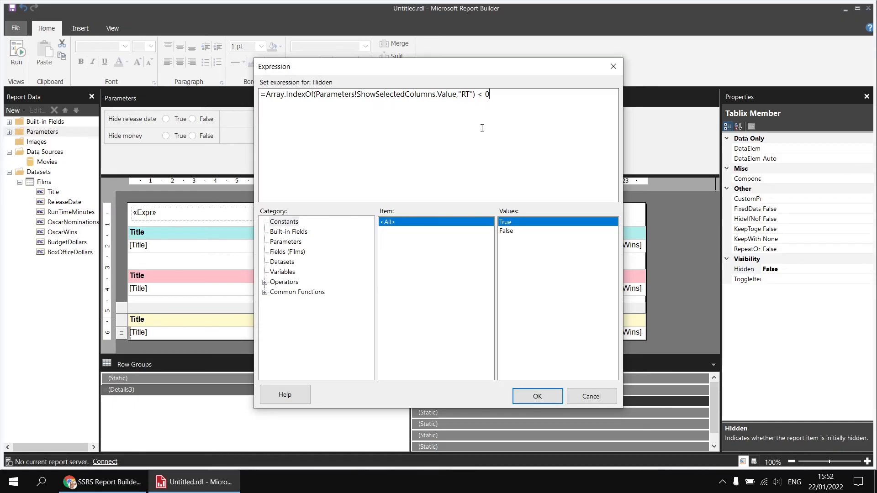
left_click(523, 396)
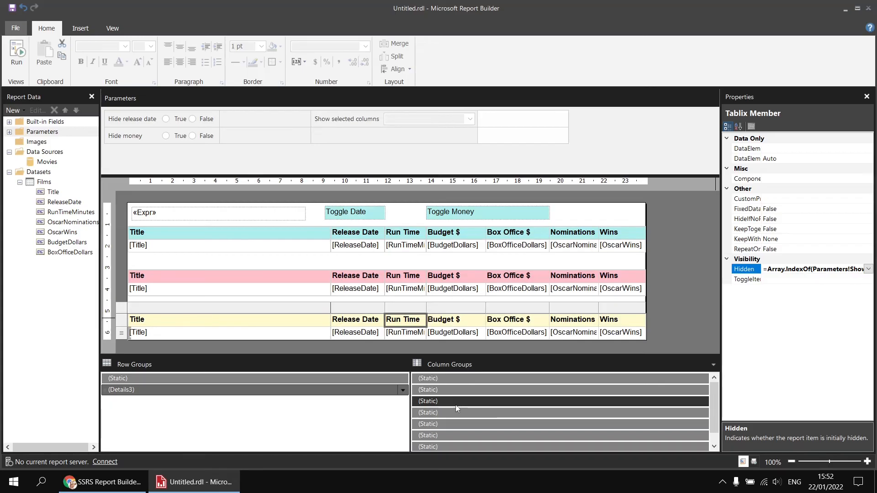
- Set the Hidden property of the yellow table's Release Date column to the same Array.IndexOf expression, looking for "RD"
left_click(449, 392)
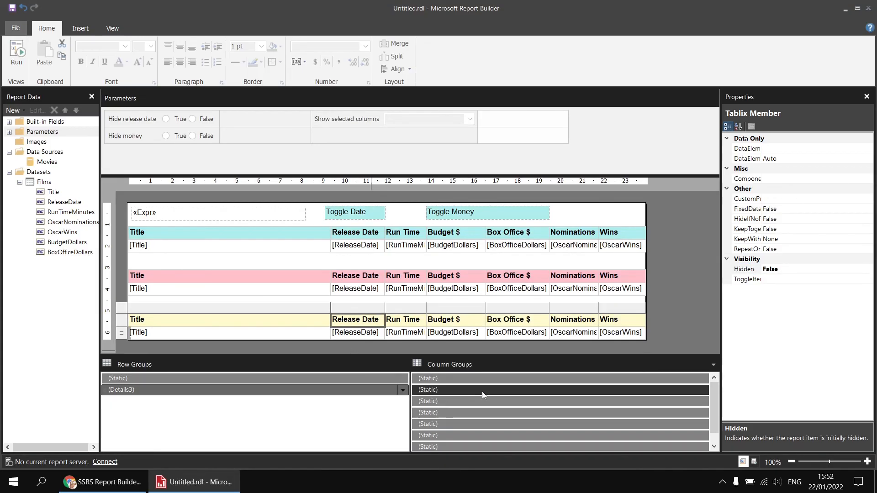
left_click(812, 269)
left_click(869, 271)
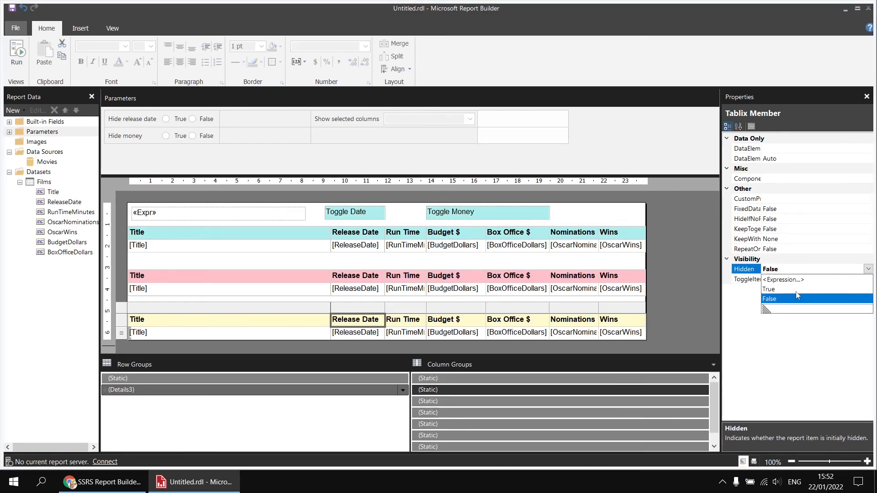
left_click(788, 280)
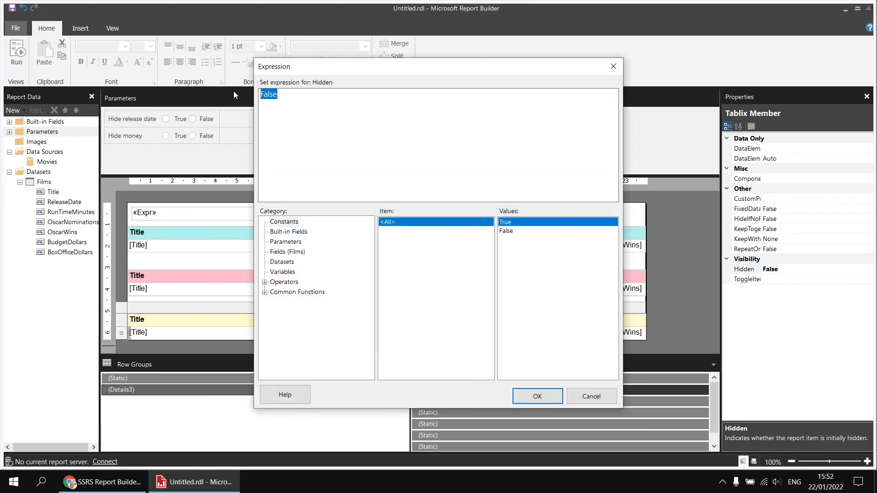
key("ctrl+v")
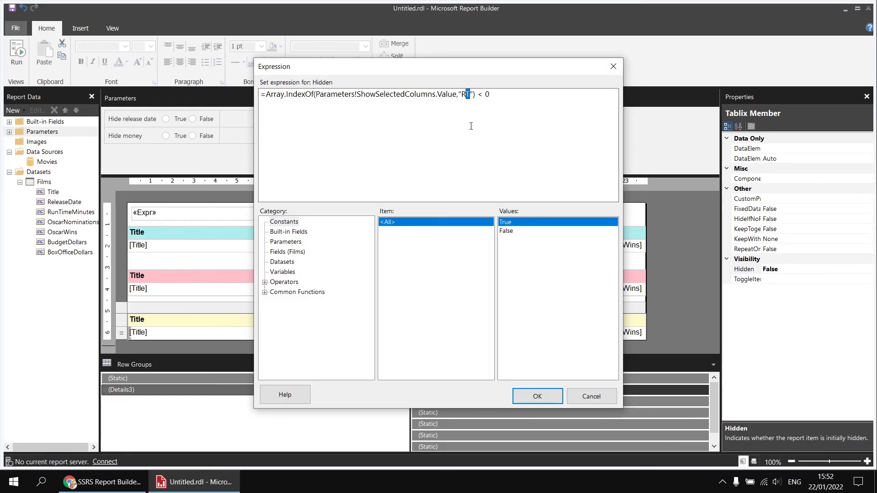
type("D")
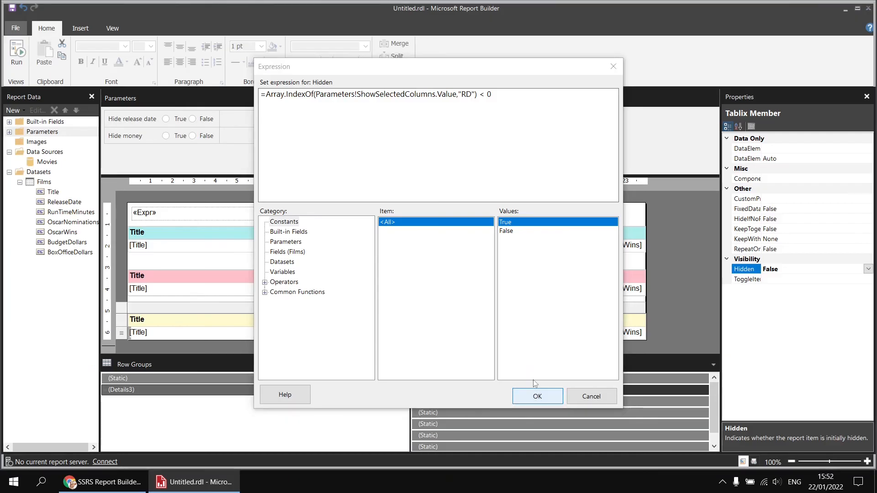
left_click(537, 396)
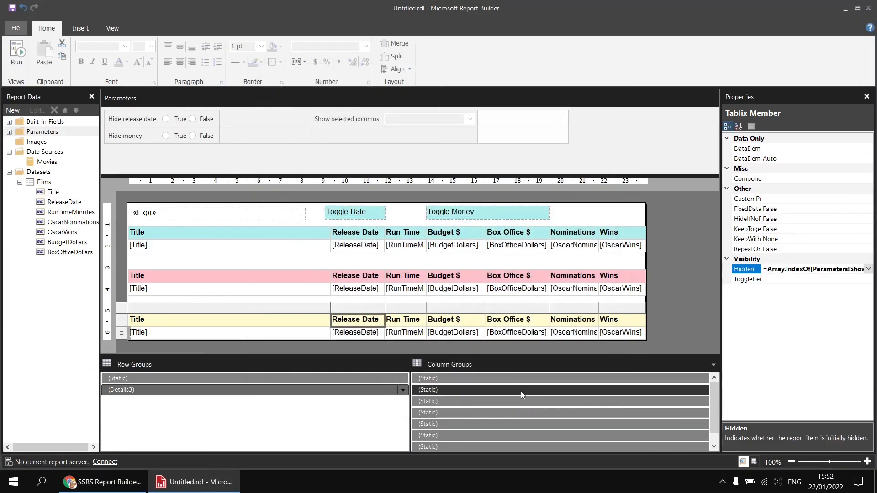
- Set the yellow table's Budget $ column's Hidden property to the Array.IndexOf expression with "Money", and copy that expression
left_click(444, 414)
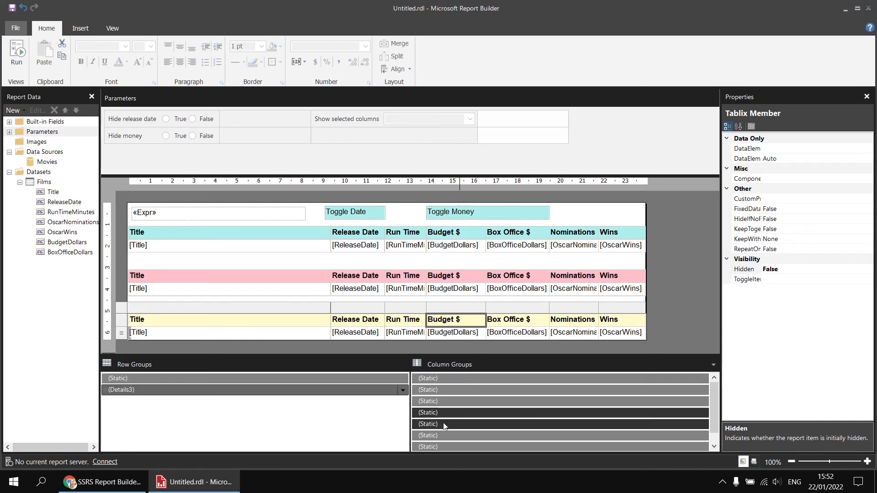
left_click(832, 269)
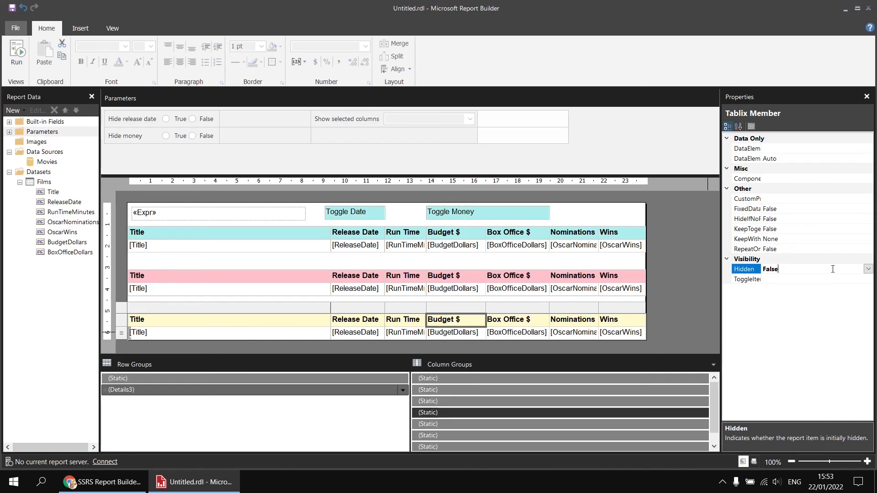
left_click(868, 269)
left_click(794, 280)
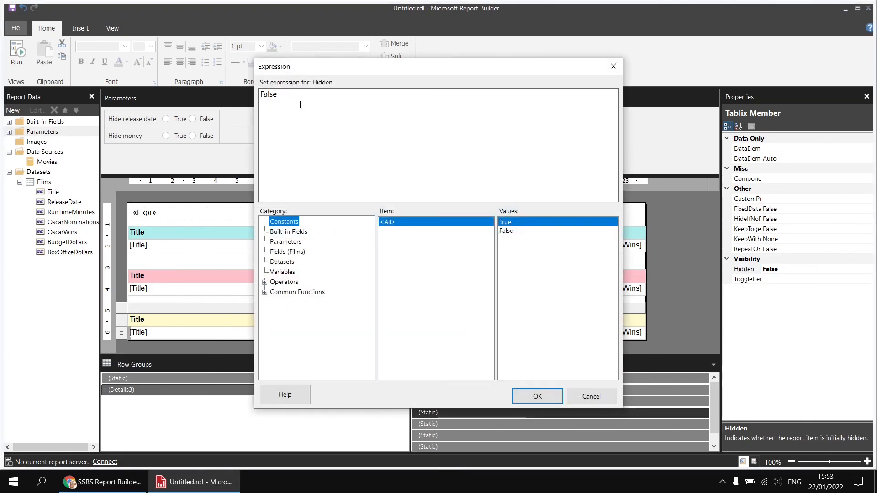
key("ctrl+a")
type("=Array.IndexOf(Parameters!ShowSelectedColumns.Value,\"RT\") < 0")
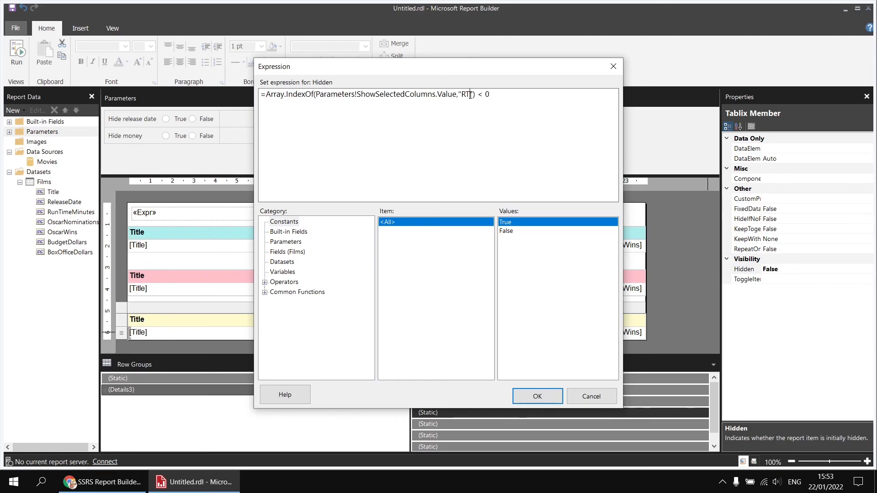
left_click_drag(470, 95, 461, 95)
type("Money")
left_click_drag(516, 91, 258, 106)
key("ctrl+c")
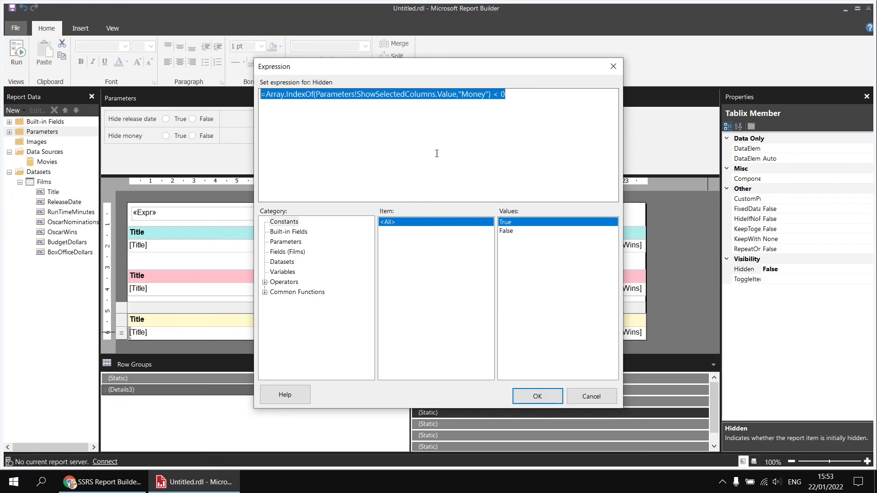
left_click(538, 396)
- Apply the copied "Money" Array.IndexOf expression to the Hidden property of the yellow table's Box Office $ column
left_click(462, 425)
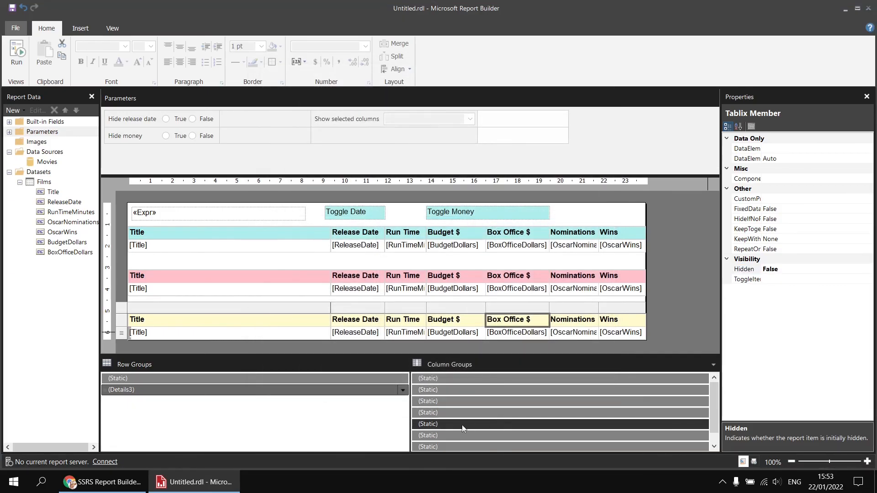
left_click(785, 269)
left_click(868, 269)
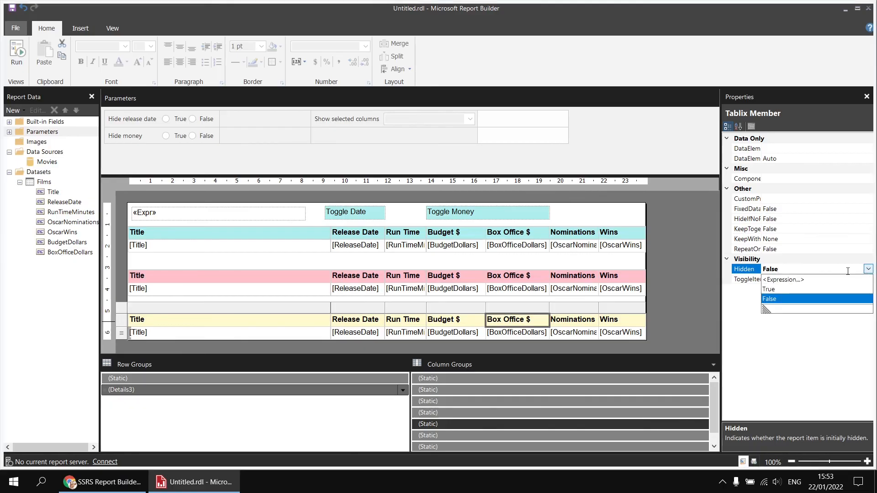
left_click(794, 280)
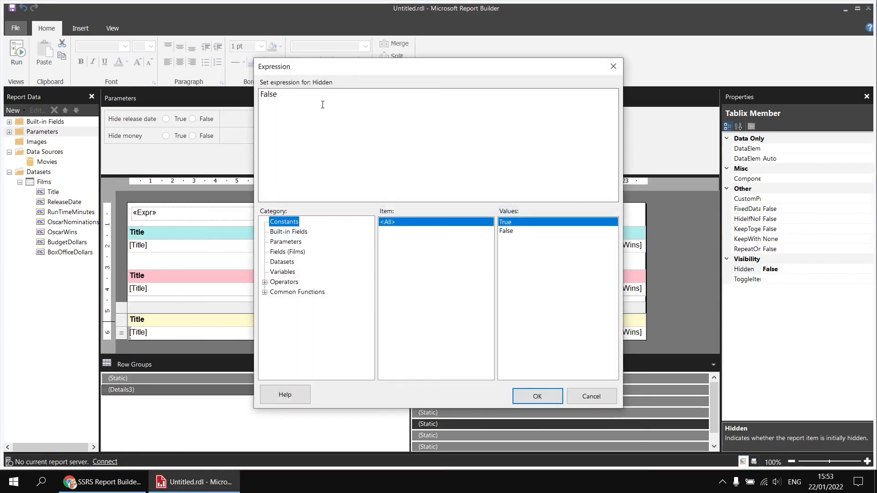
double_click(270, 94)
key("ctrl+v")
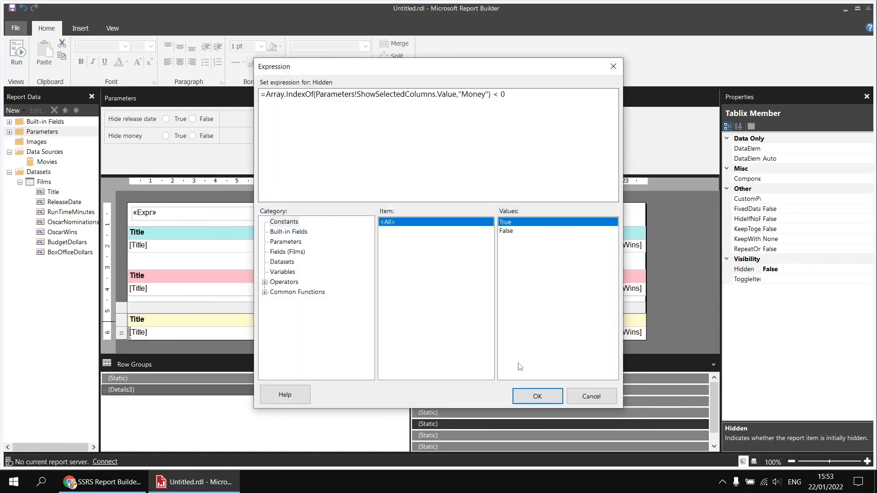
left_click(535, 395)
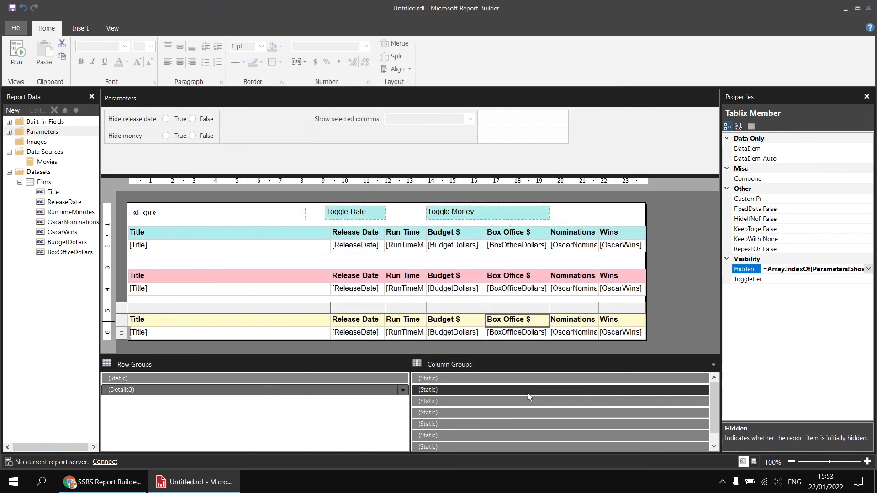
- Set the yellow table's Nominations column's Hidden property to the Array.IndexOf expression with "Awards", and copy that expression
left_click(469, 436)
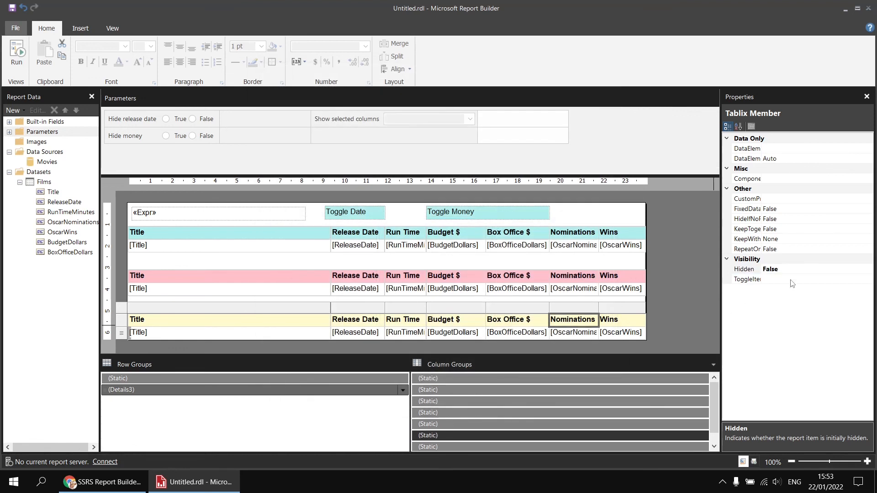
left_click(809, 270)
left_click(868, 270)
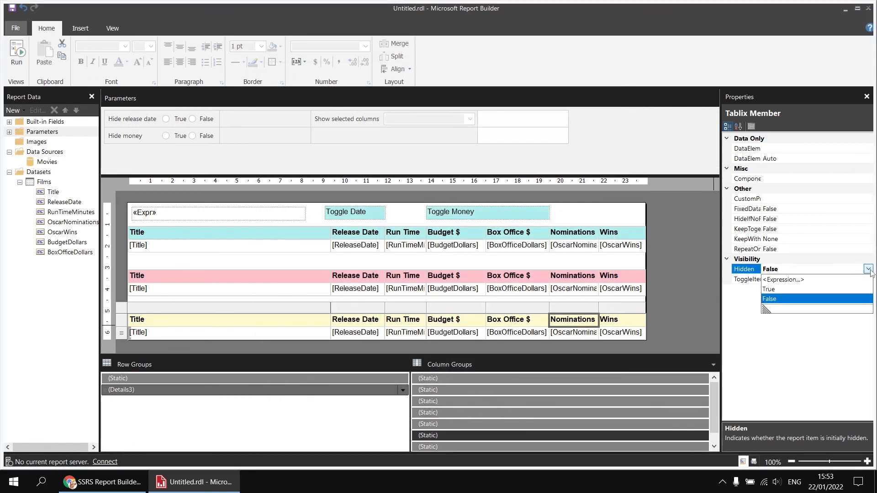
left_click(794, 280)
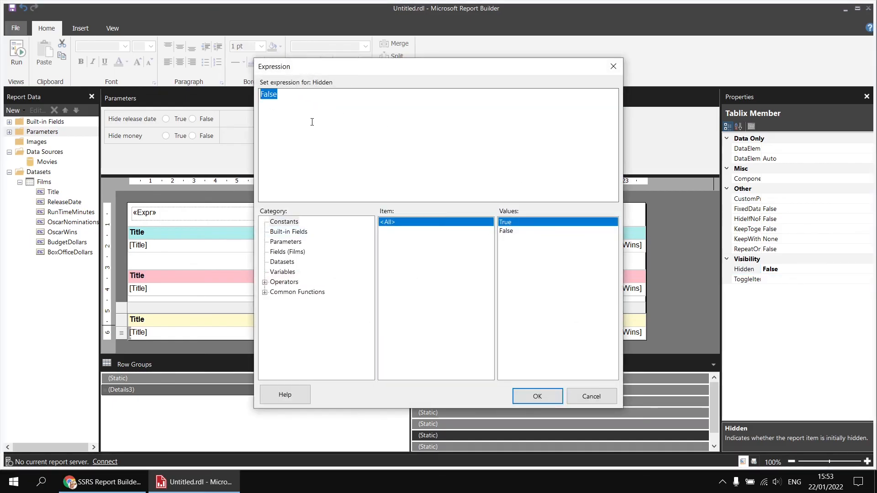
key("ctrl+v")
left_click_drag(462, 94, 484, 95)
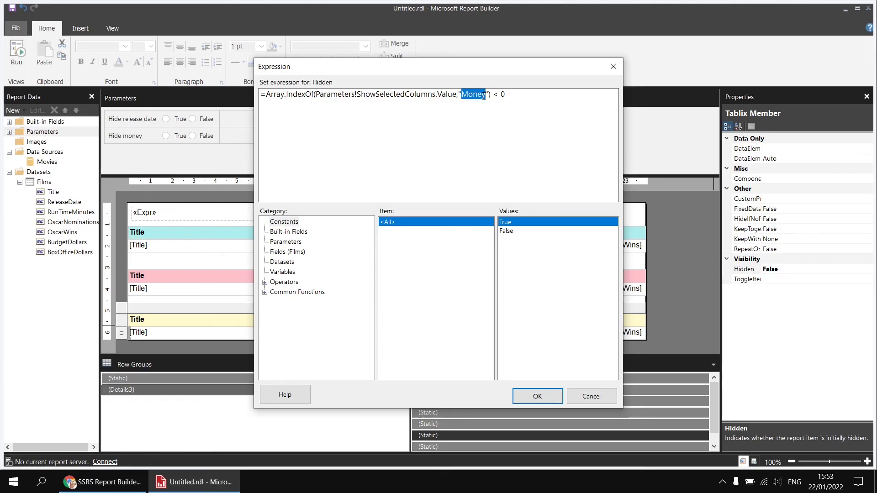
type("Awards")
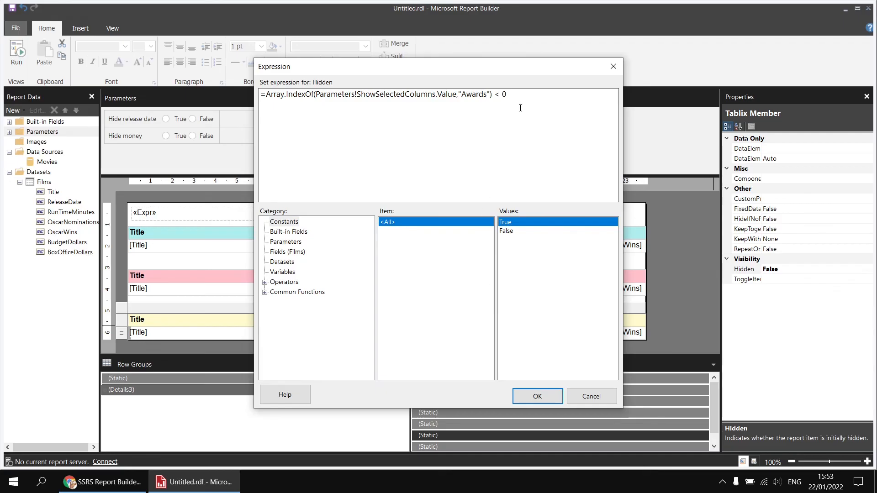
left_click_drag(520, 108, 258, 88)
key("ctrl+c")
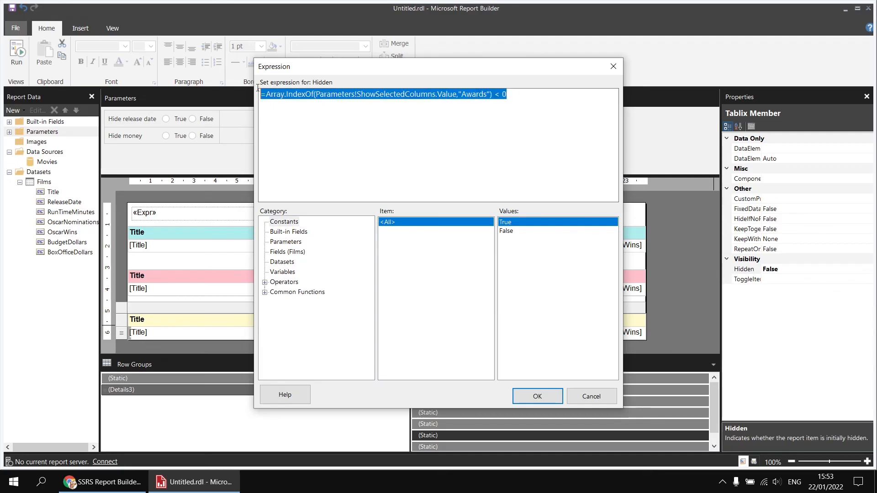
left_click(526, 398)
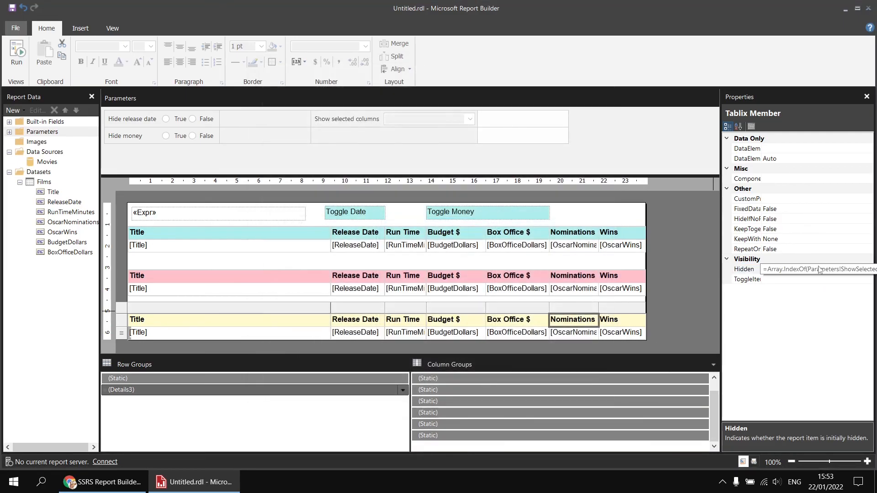
- Apply the copied "Awards" Array.IndexOf expression to the Hidden property of the yellow table's Wins column
left_click(468, 435)
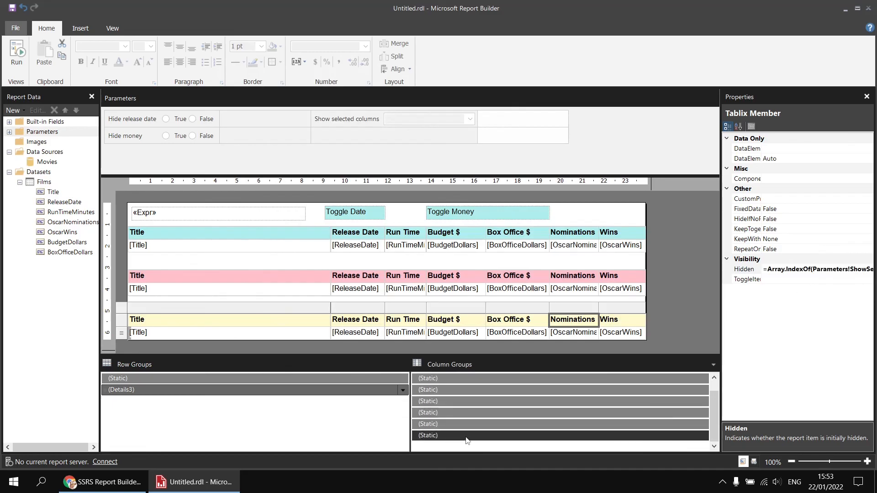
left_click(796, 270)
left_click(869, 269)
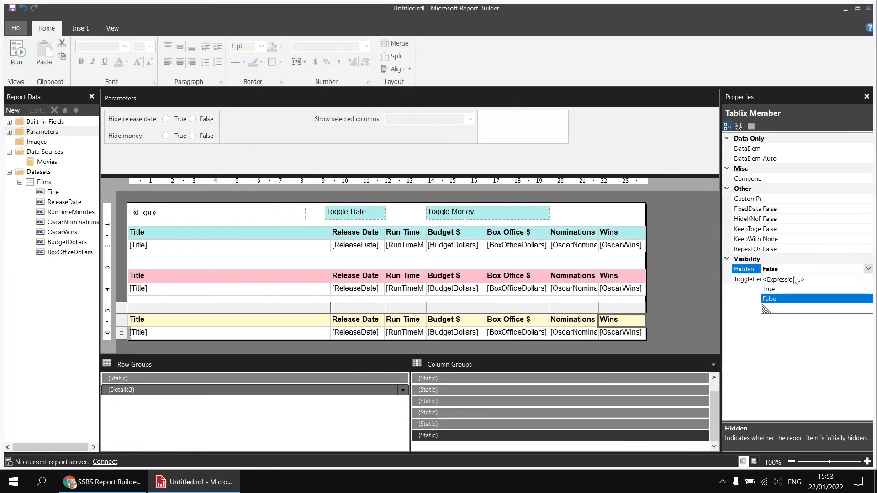
left_click(795, 280)
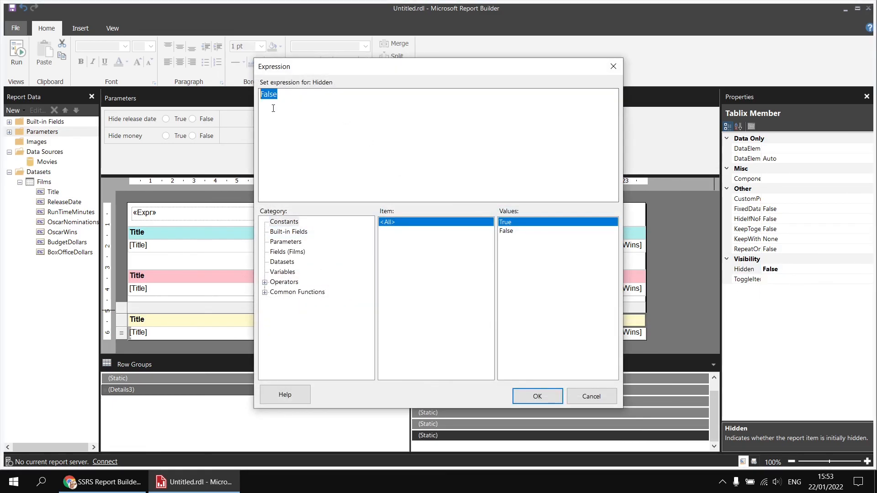
key("ctrl+v")
left_click(524, 396)
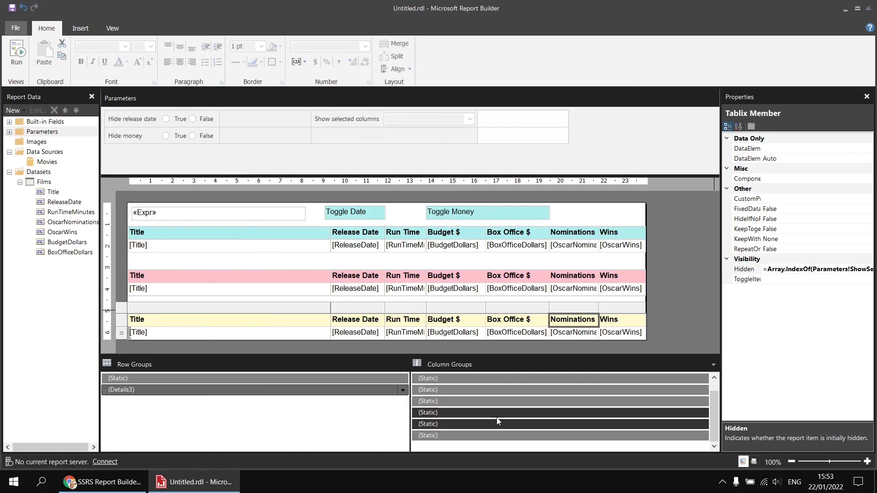
- Check the Hidden property of the yellow table's other columns from Nominations back to Release Date, and run the report
left_click(498, 413)
left_click(493, 401)
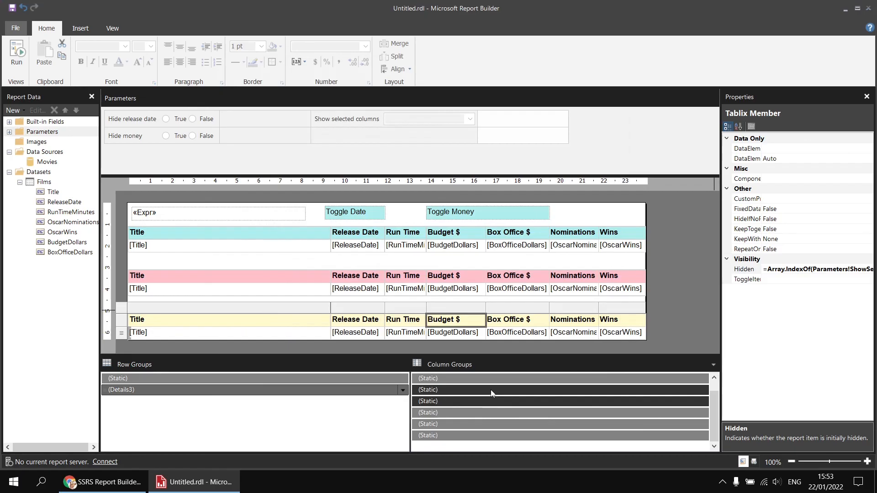
left_click(491, 390)
left_click(486, 378)
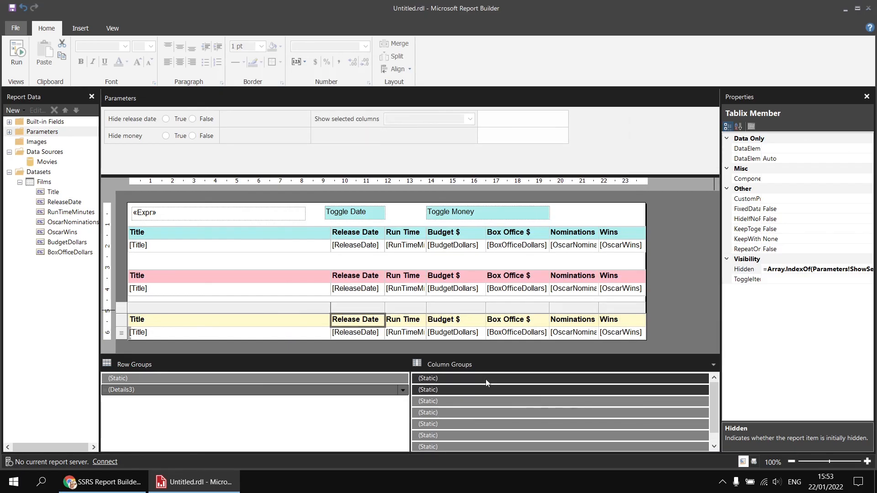
left_click(18, 51)
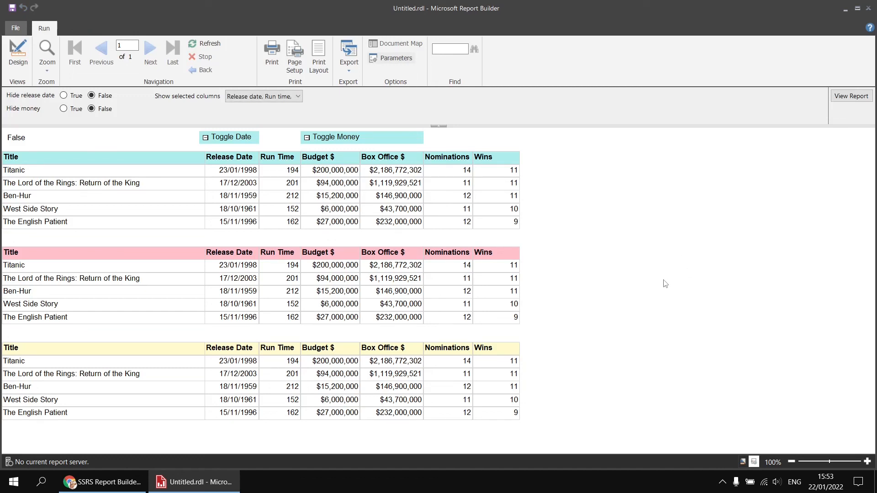
- Test the report with Money and Release date deselected in Show selected columns, leaving Run time and Awards
left_click(299, 97)
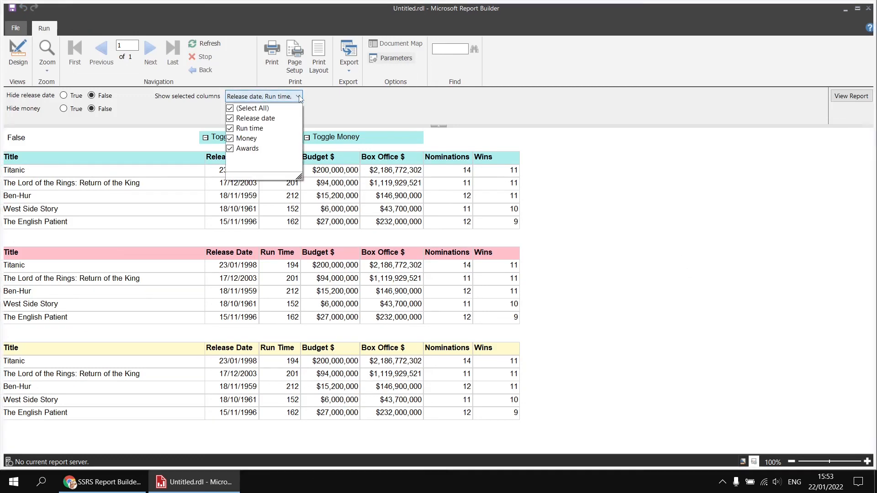
left_click(230, 139)
left_click(239, 119)
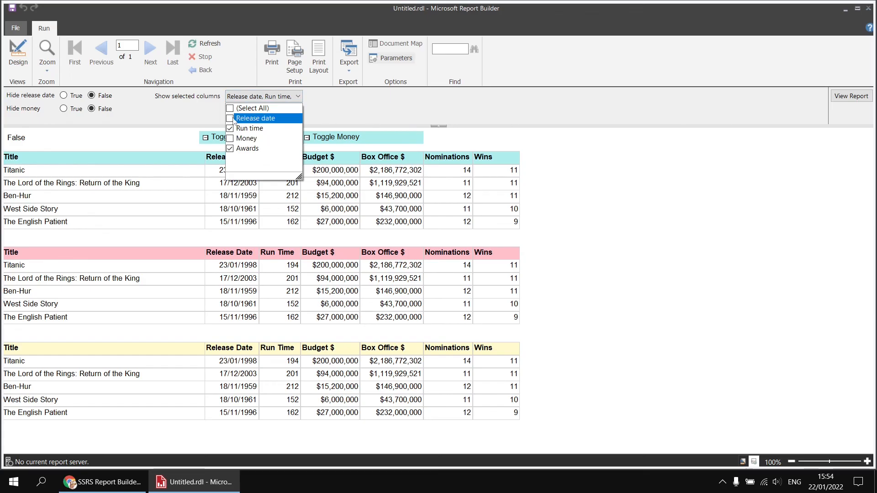
left_click(851, 96)
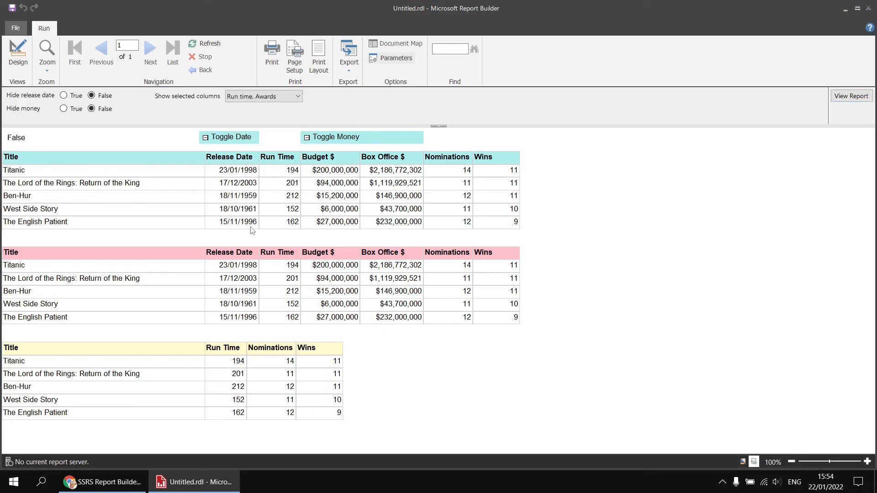
- Test the report with only Release date selected in the Show selected columns parameter
left_click(265, 96)
left_click(231, 119)
left_click(230, 139)
left_click(230, 128)
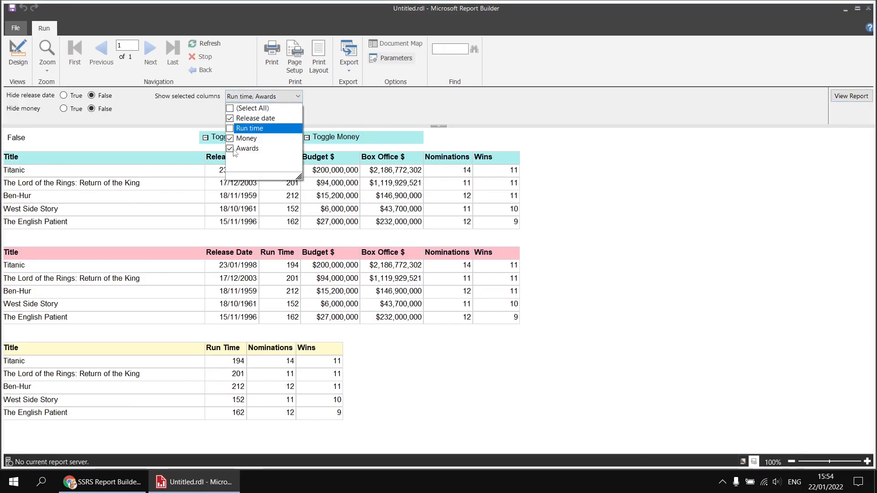
left_click(230, 149)
left_click(851, 96)
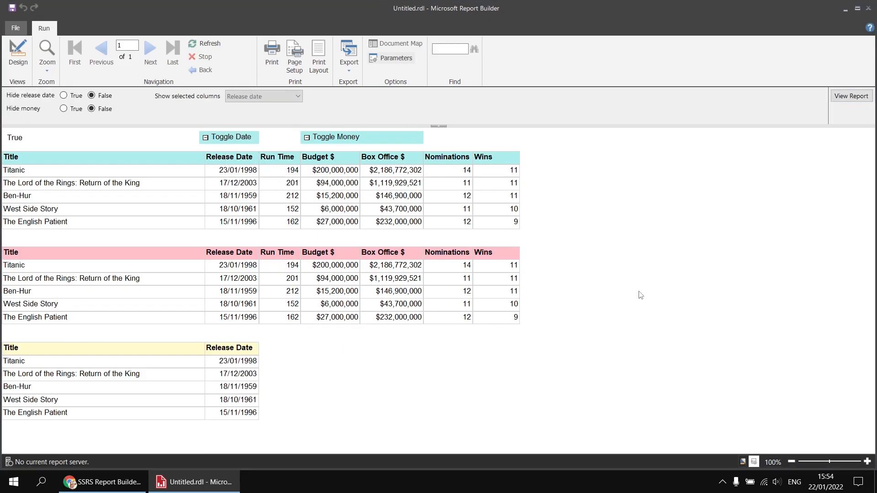
- Select all values of the Show selected columns parameter and view the report again
left_click(282, 97)
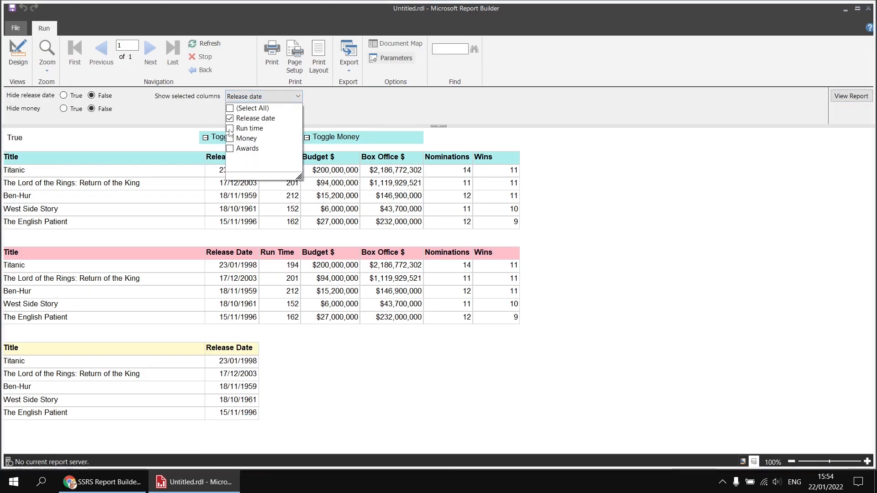
left_click(230, 108)
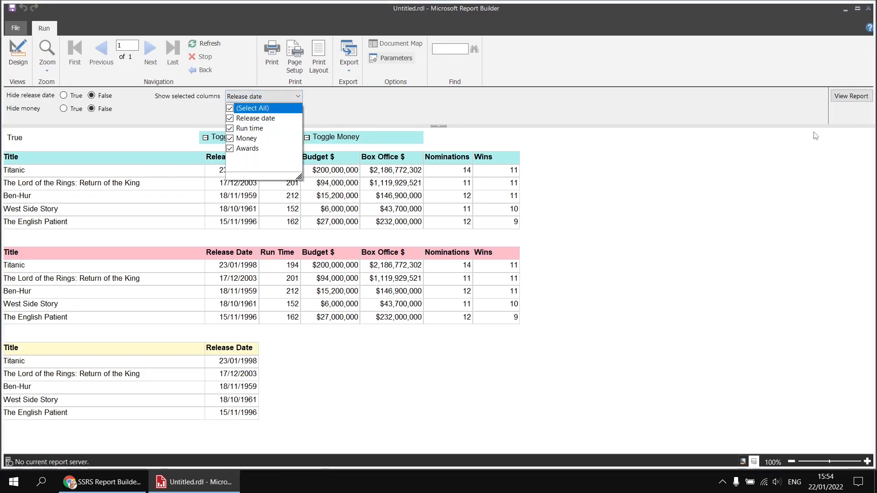
left_click(851, 96)
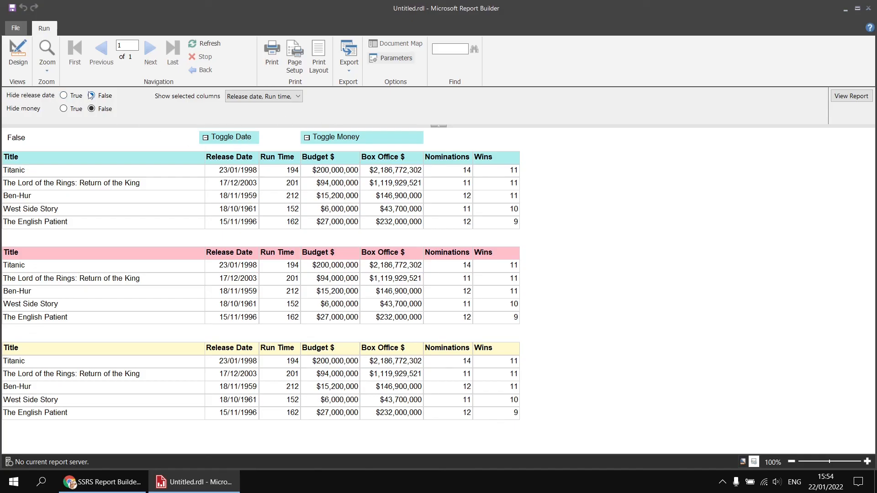
- Review the choices of the Show selected columns parameter and switch to the YouTube video page in Chrome
left_click(298, 96)
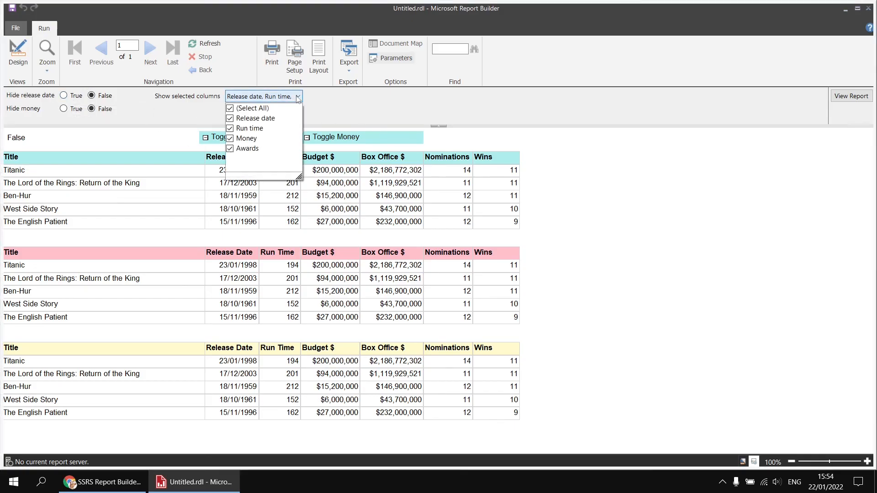
left_click(389, 115)
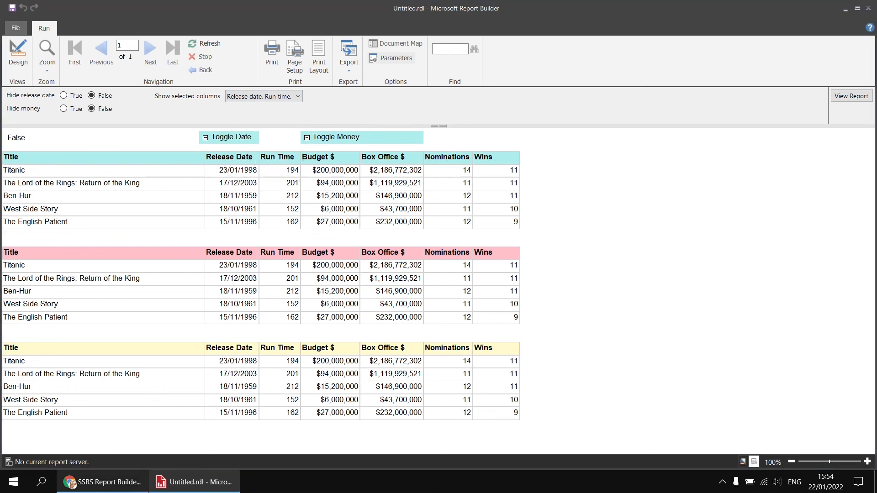
left_click(96, 488)
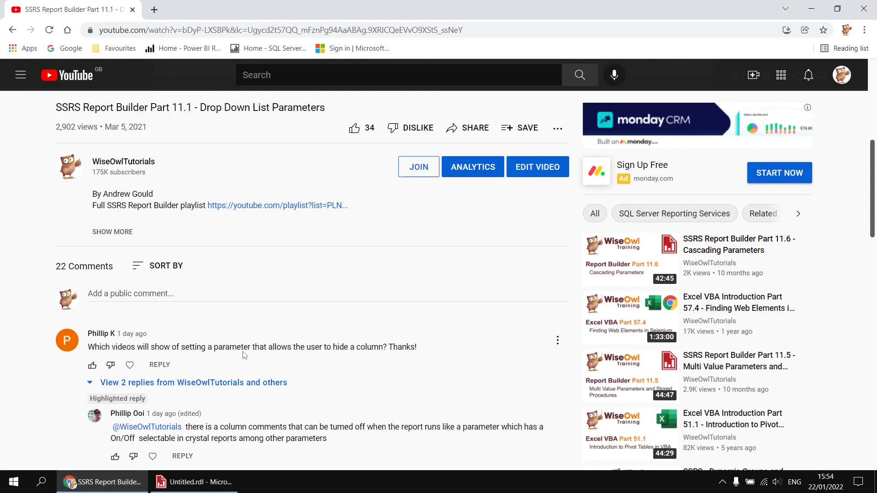